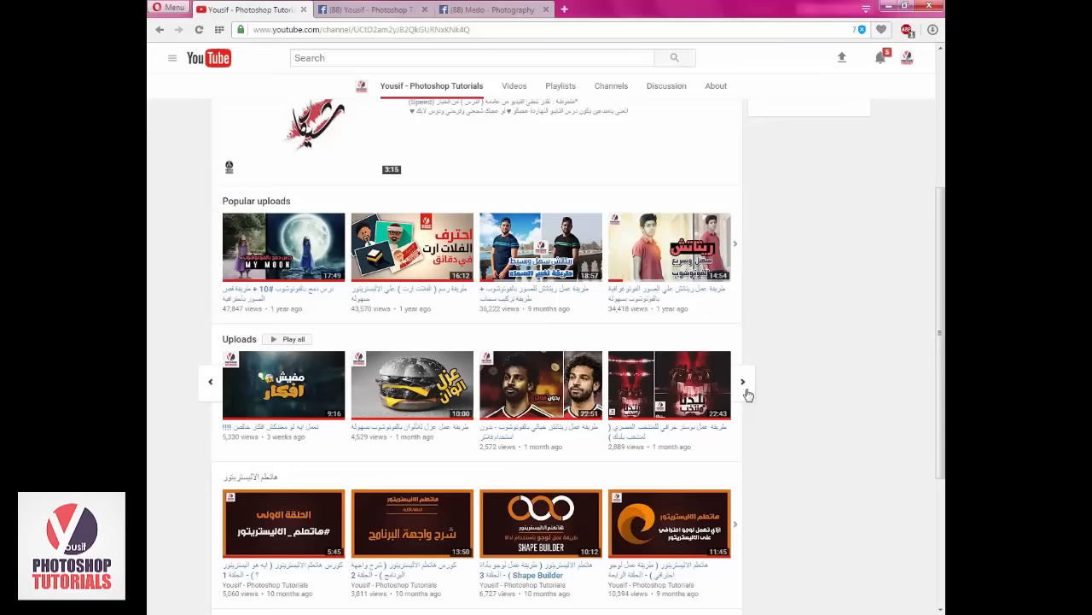
Look through the YouTube channel's uploads and the posts on the photographer's Facebook page.
left_click(743, 383)
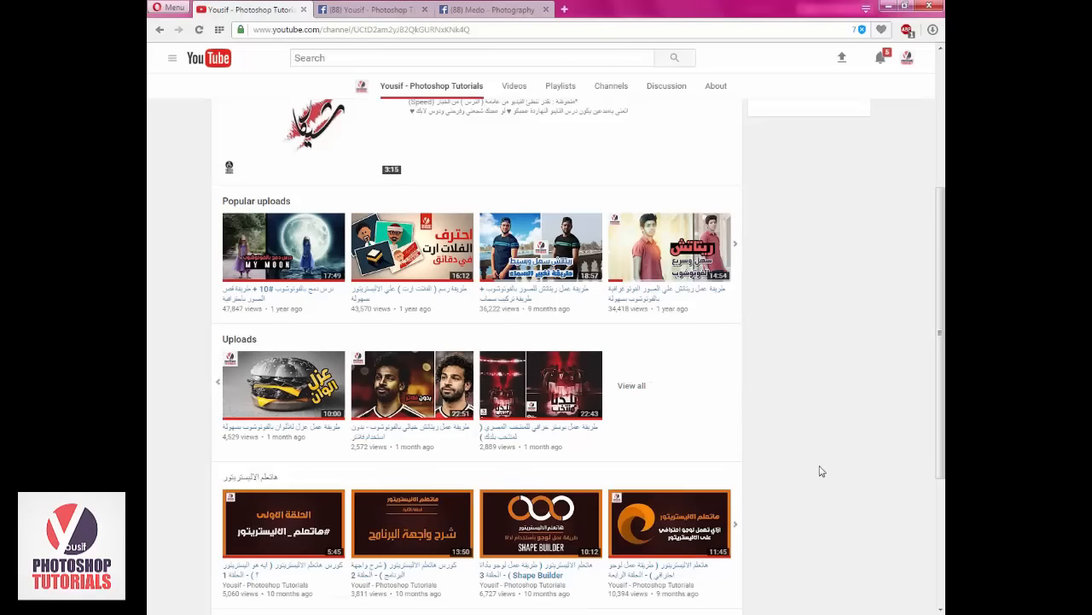
scroll(819, 472, "up", 5)
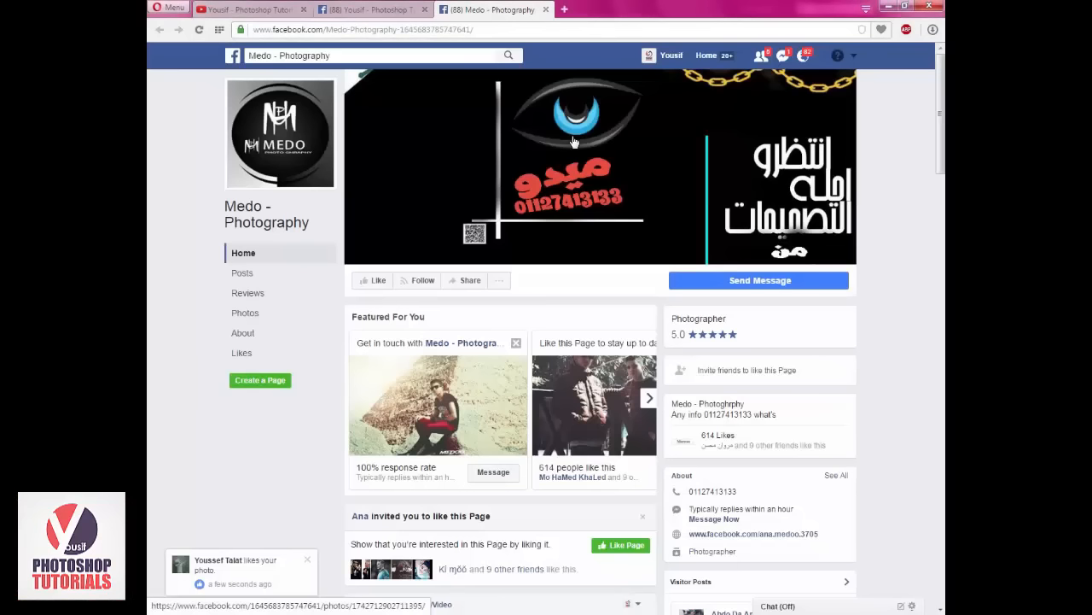
scroll(573, 142, "down", 3)
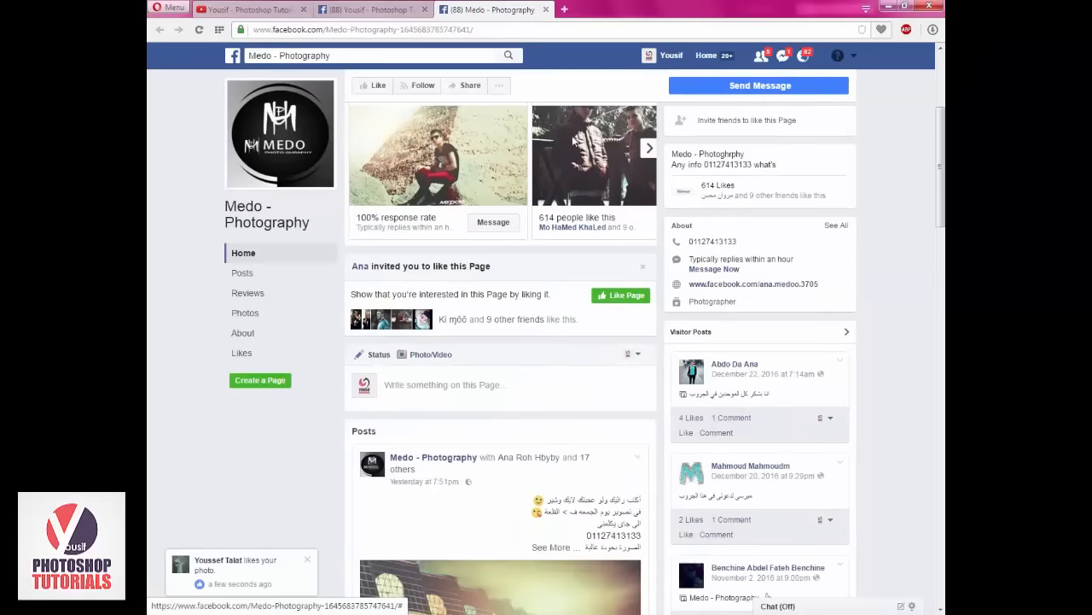
scroll(573, 142, "down", 2)
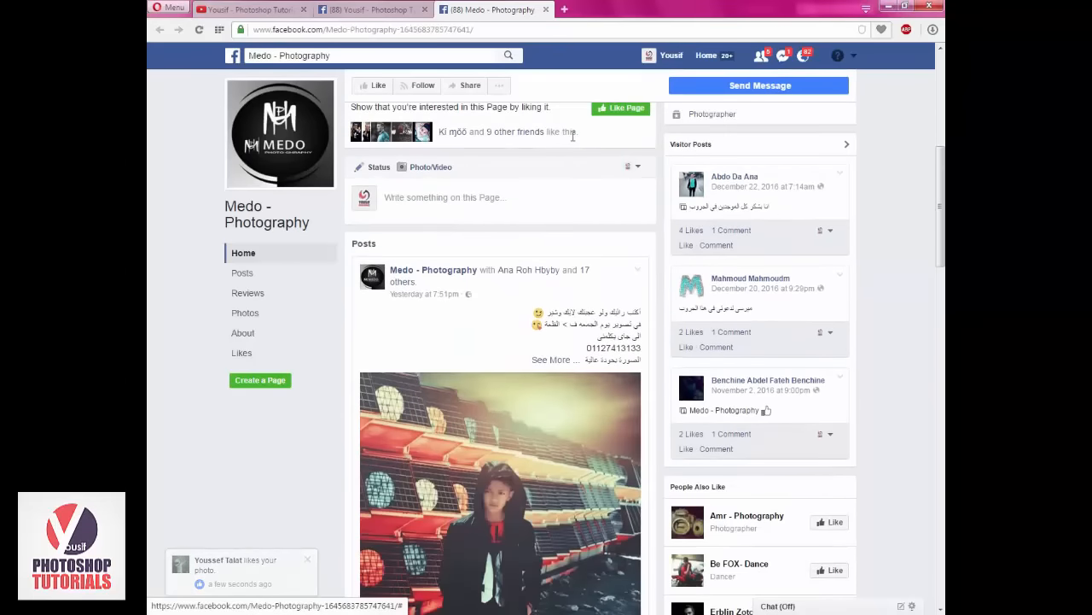
scroll(574, 142, "down", 3)
scroll(574, 142, "down", 1)
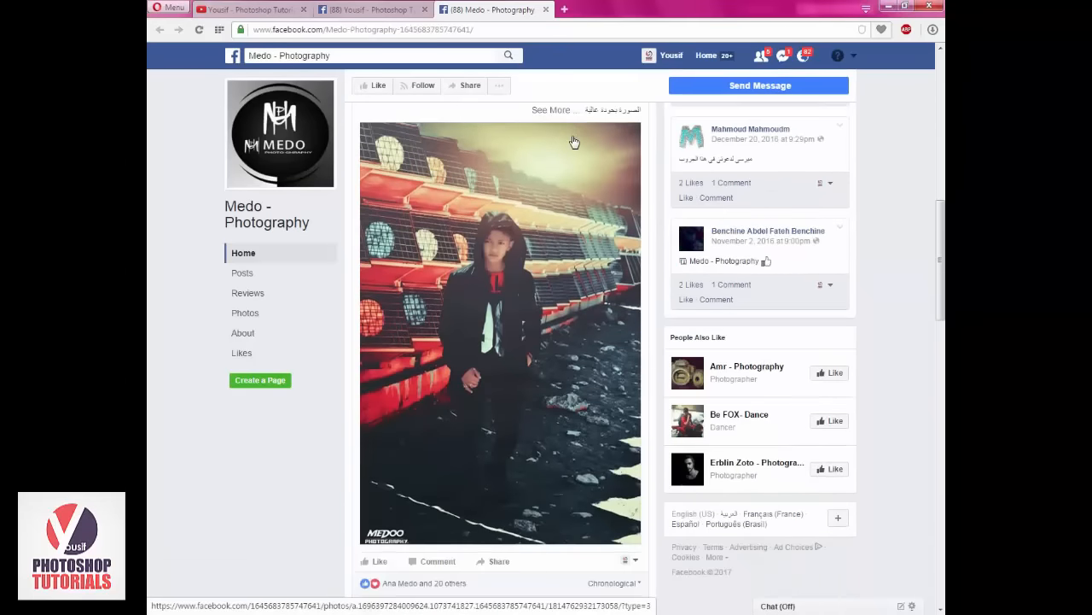
Switch to the Photoshop tutorials Facebook page and look through its posts.
left_click(398, 8)
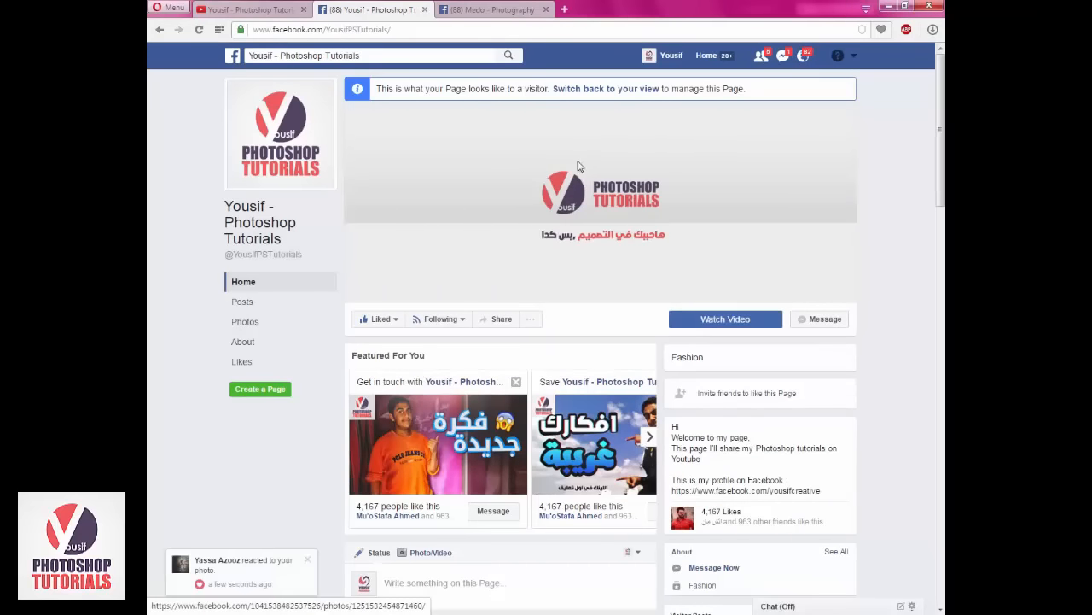
scroll(580, 163, "down", 4)
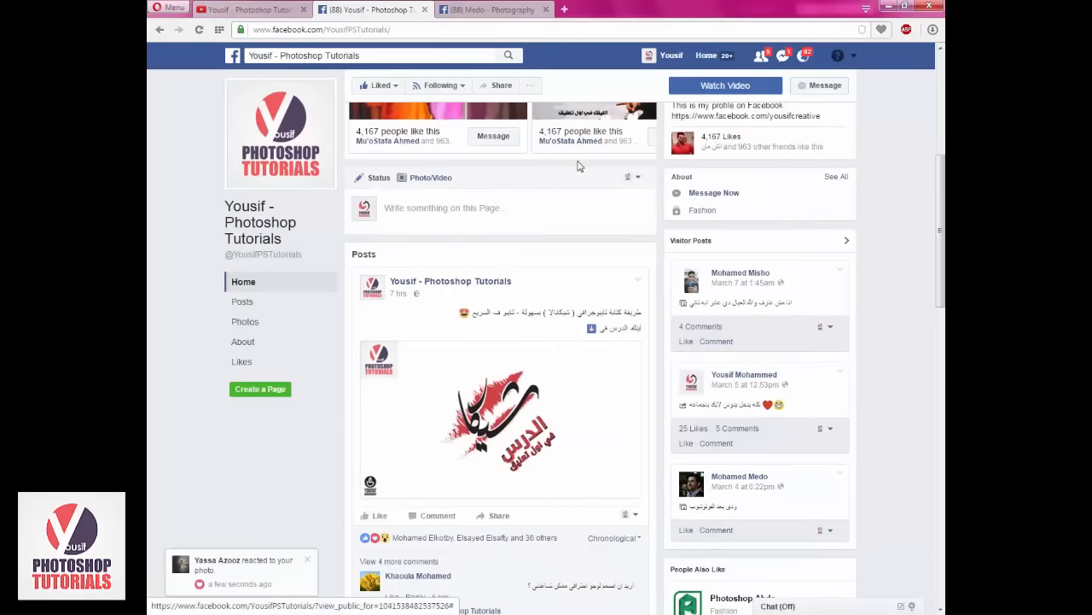
scroll(577, 166, "down", 2)
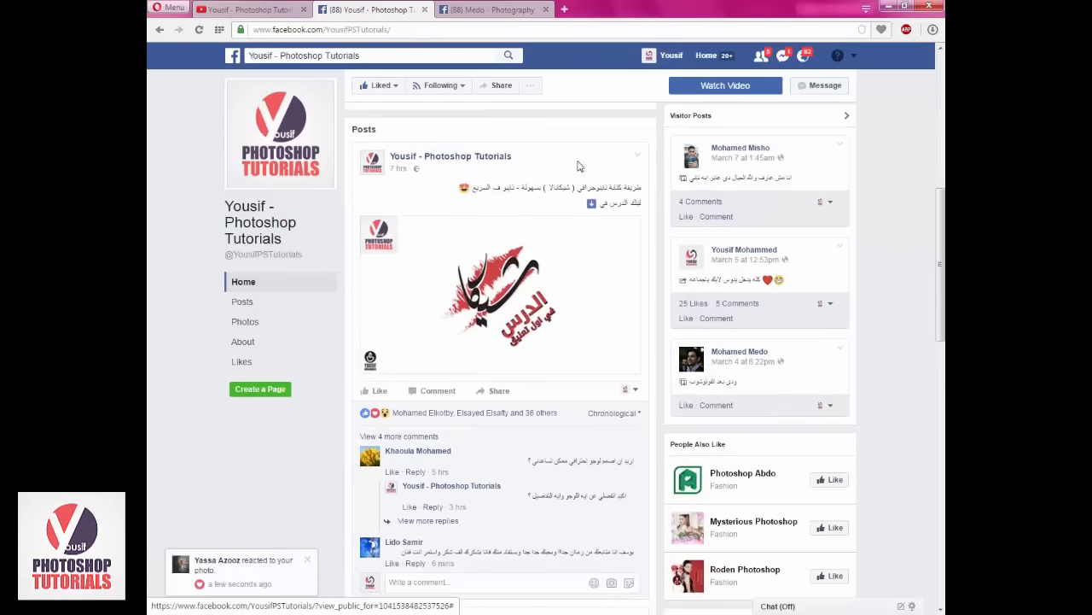
scroll(577, 165, "up", 6)
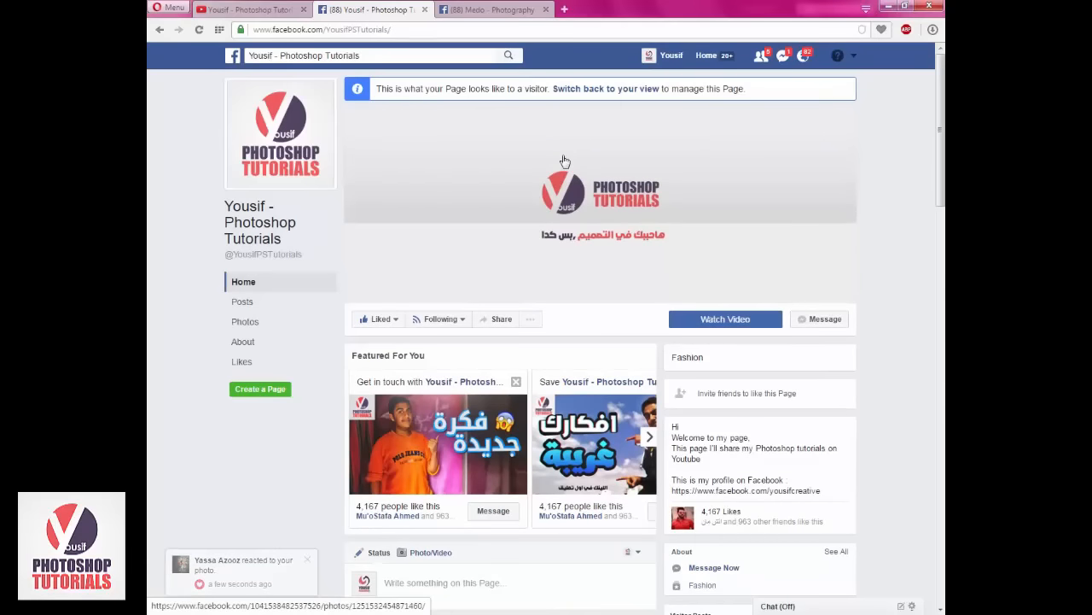
left_click(473, 10)
left_click(371, 9)
left_click(424, 10)
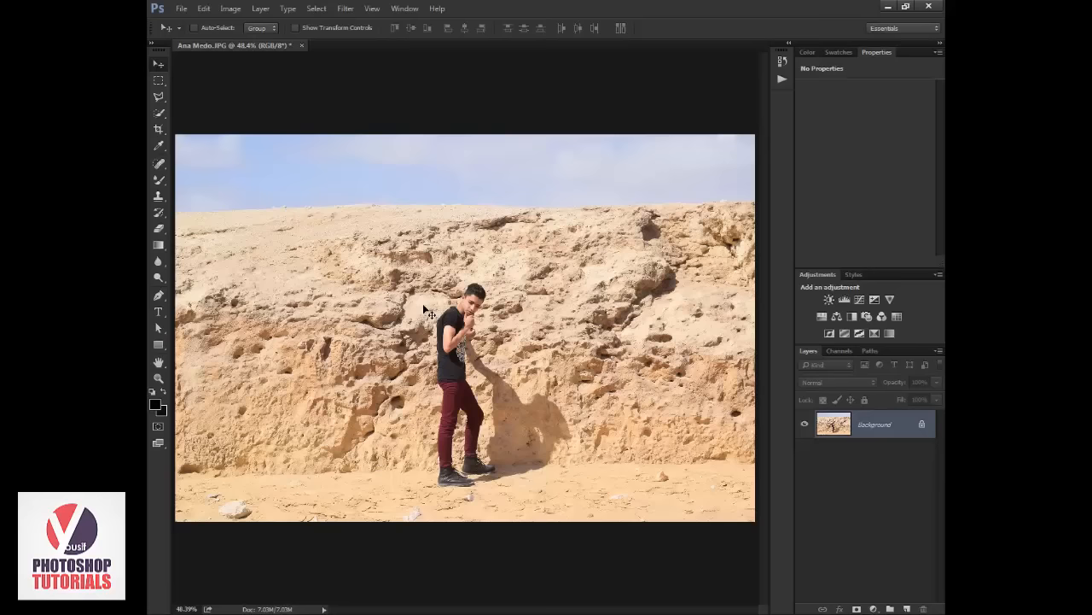
In Photoshop, duplicate the Background layer of the desert portrait photo.
key("ctrl+v")
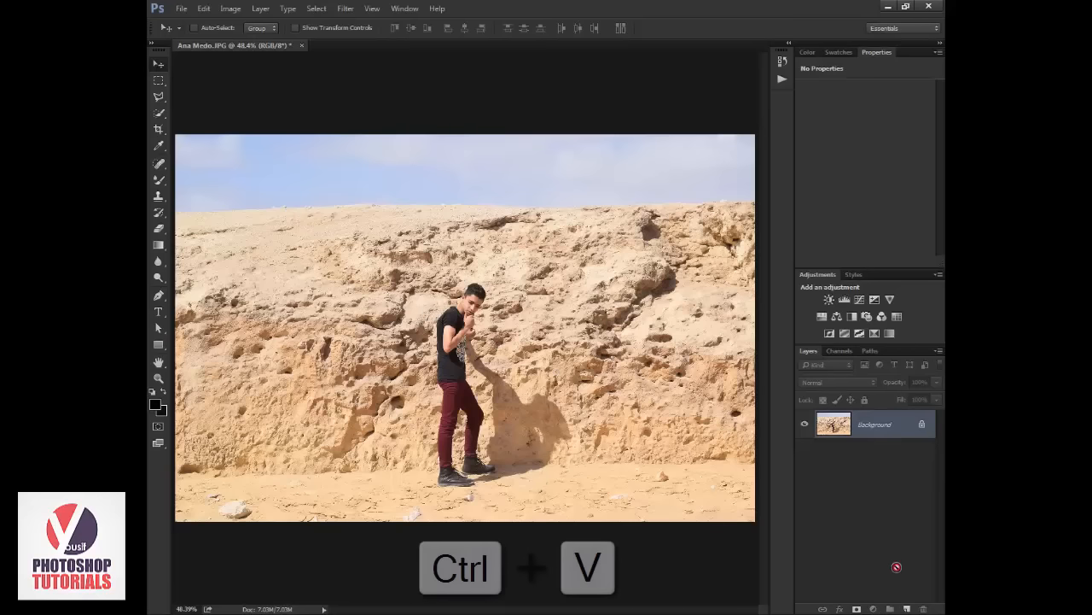
left_click_drag(896, 567, 907, 608)
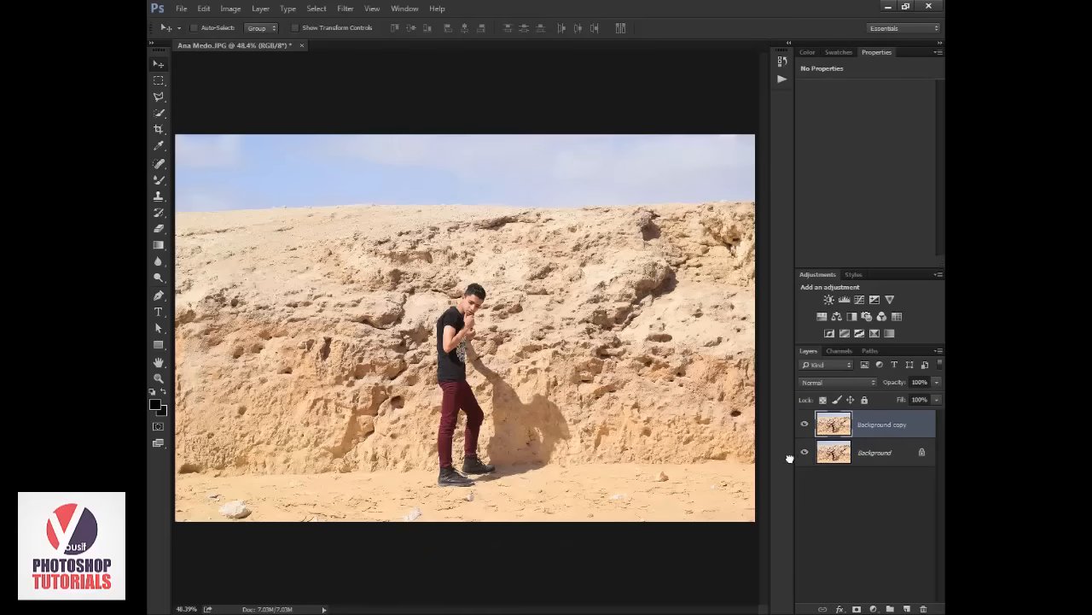
Apply a Shadows/Highlights adjustment to the duplicated layer with shadows at 0% and highlights at 31%.
left_click(231, 10)
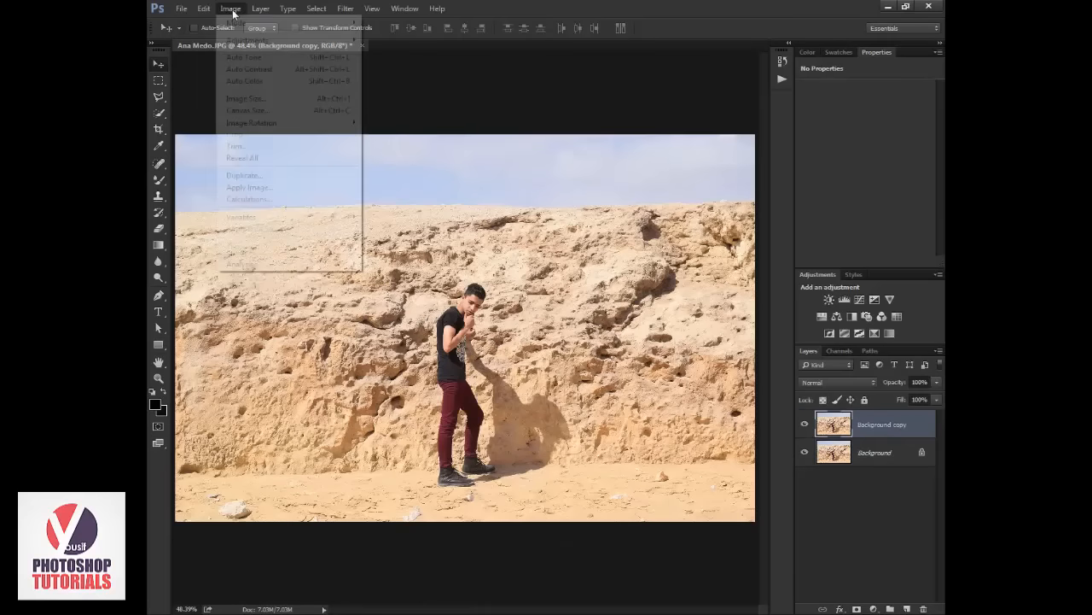
mouse_move(236, 23)
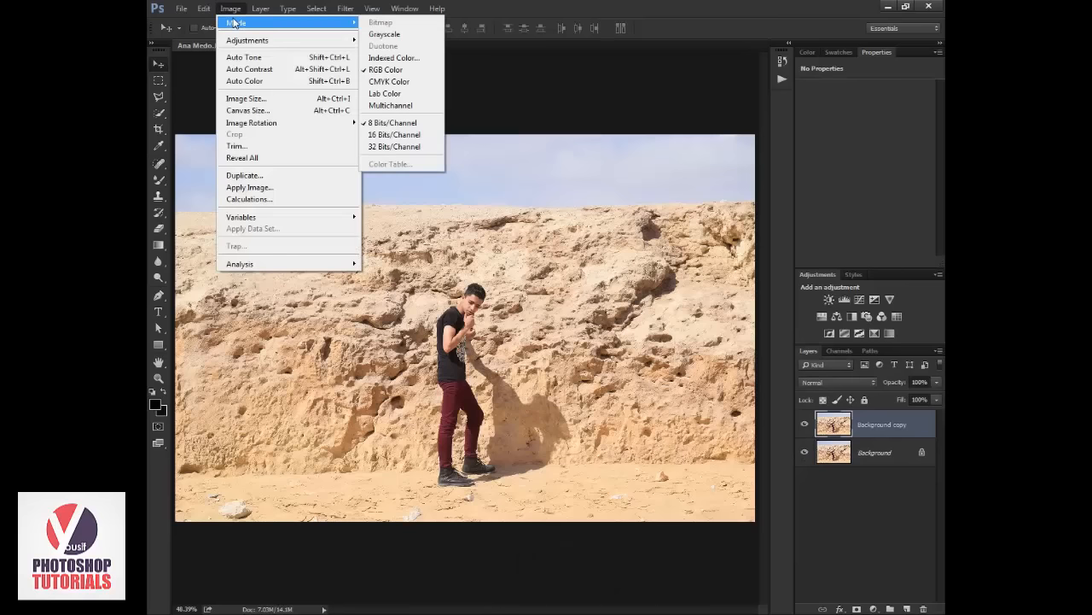
left_click(345, 9)
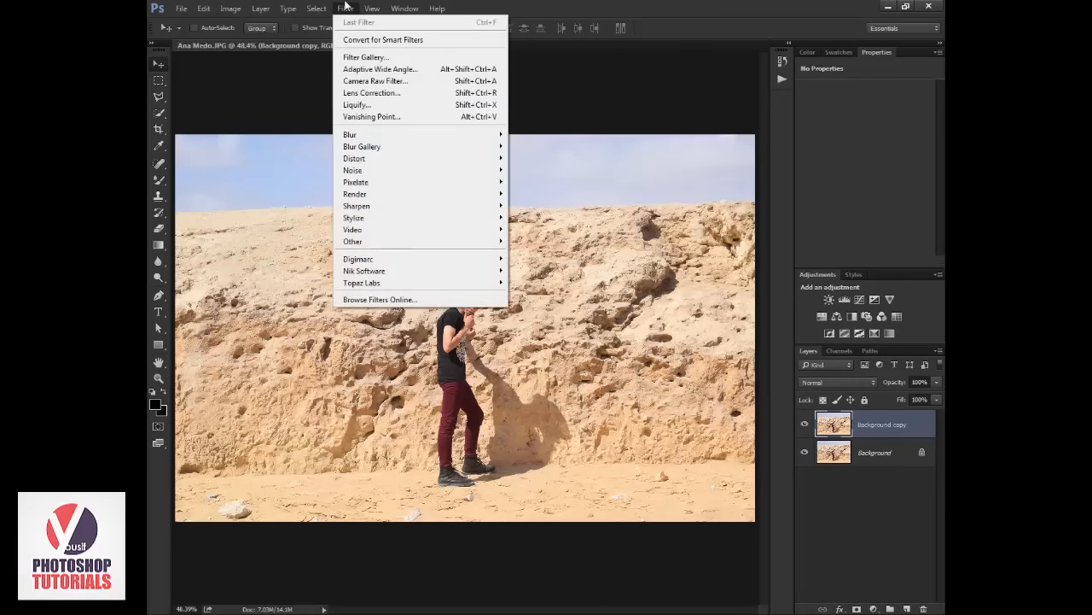
left_click(235, 9)
mouse_move(247, 41)
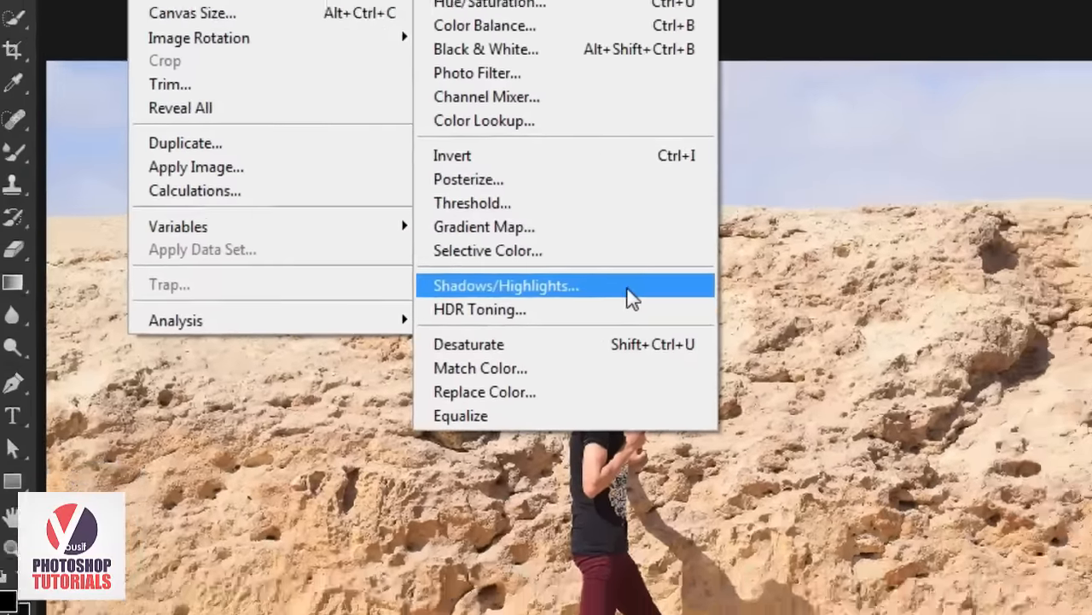
left_click(674, 309)
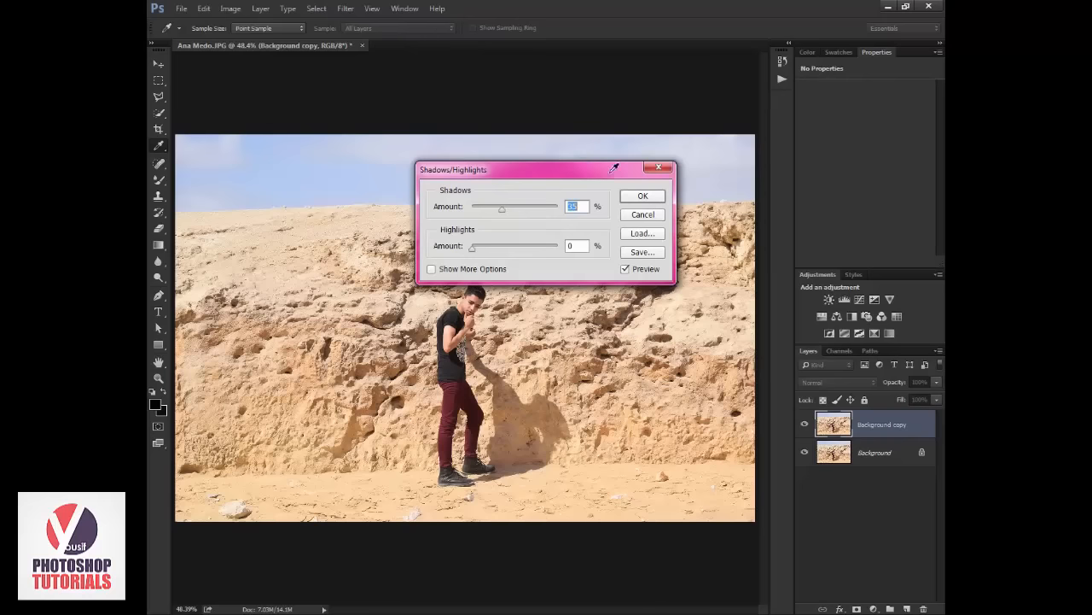
left_click_drag(613, 167, 783, 275)
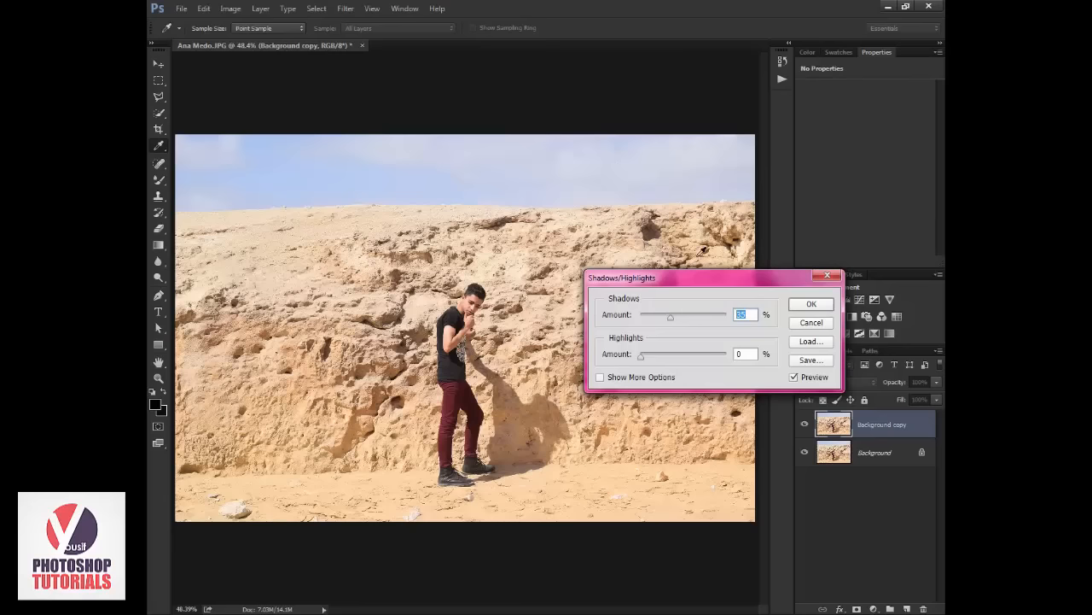
left_click_drag(642, 356, 692, 359)
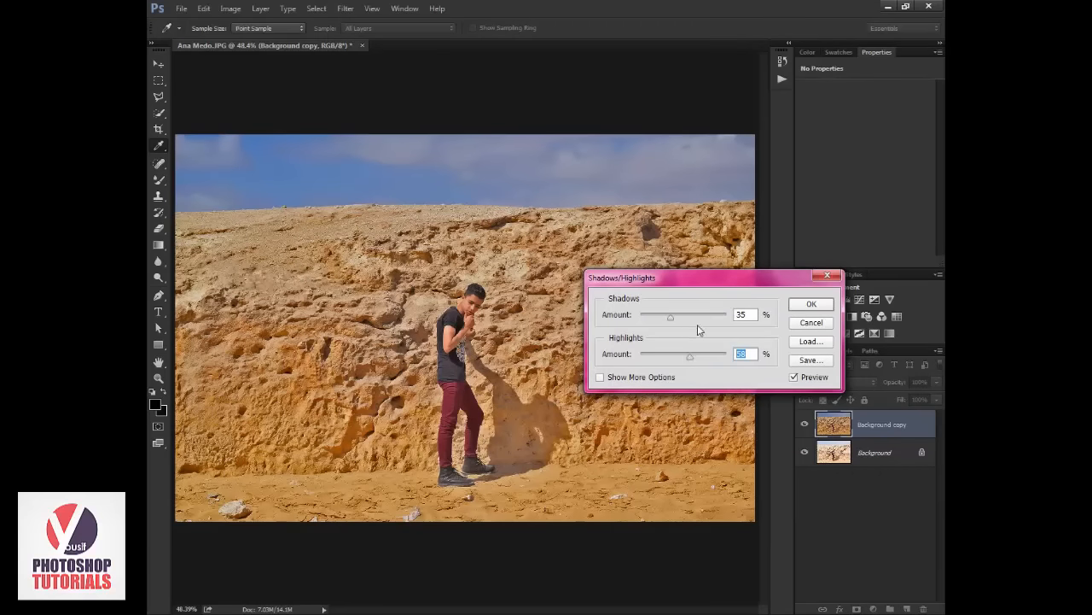
mouse_move(682, 355)
left_mouse_down()
mouse_move(662, 359)
mouse_move(731, 361)
mouse_move(633, 357)
mouse_move(668, 360)
left_mouse_up()
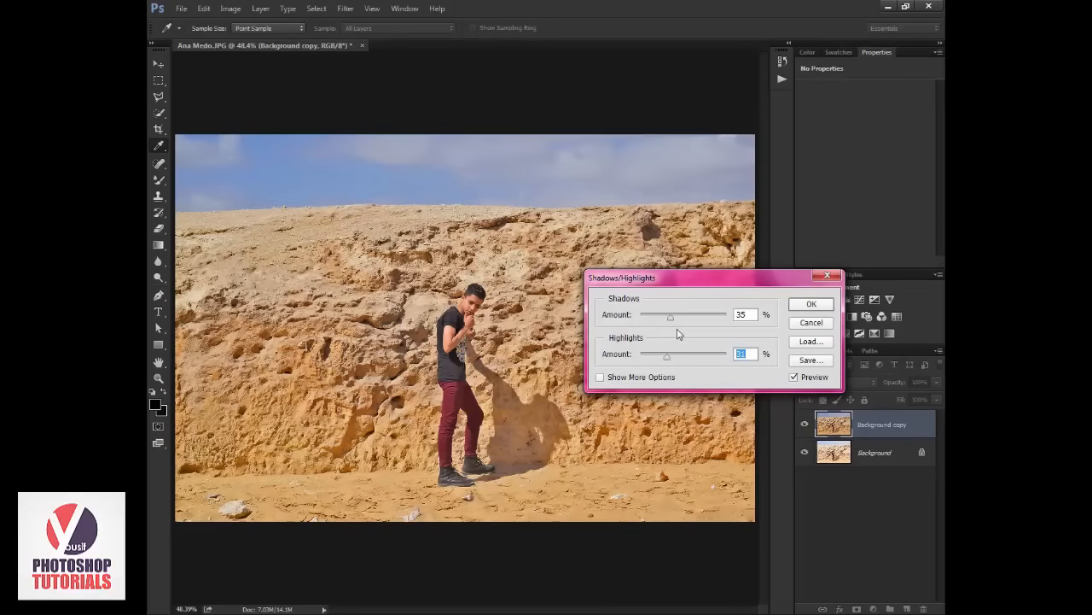
left_click_drag(670, 316, 636, 316)
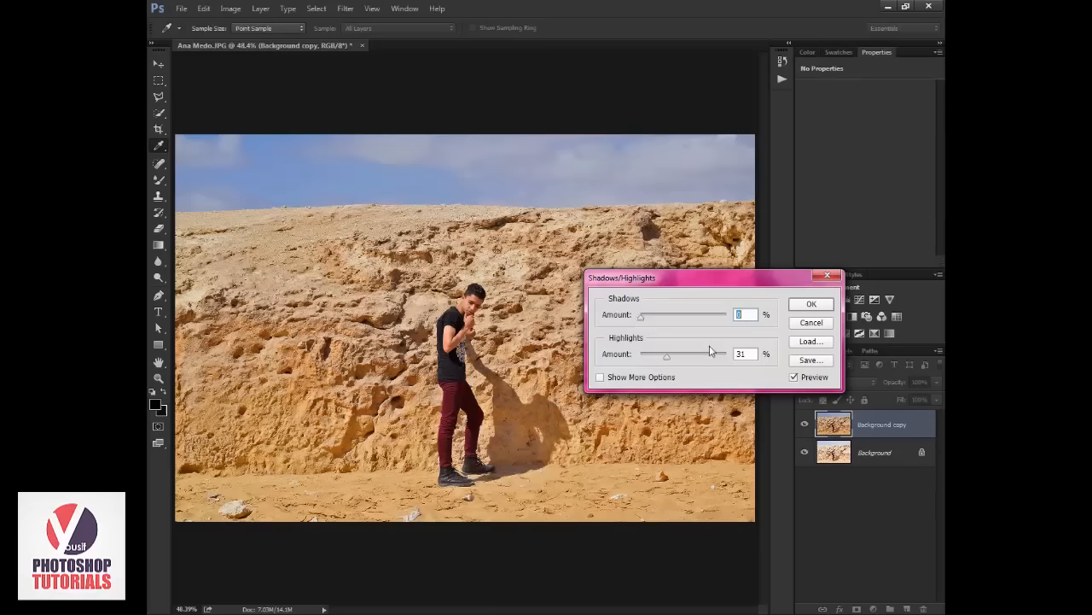
left_click(812, 308)
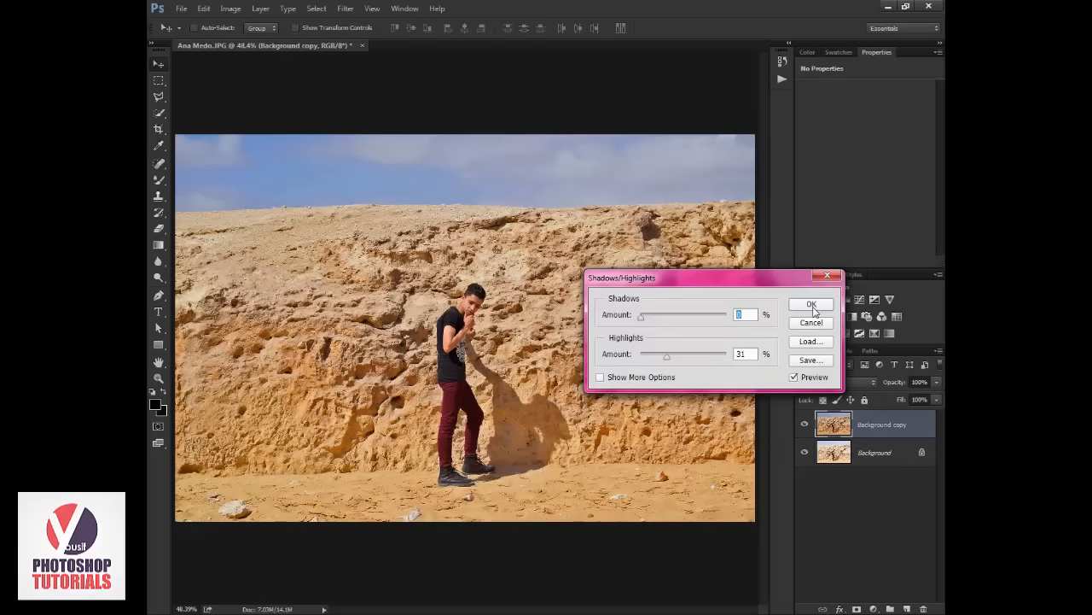
left_click(820, 324)
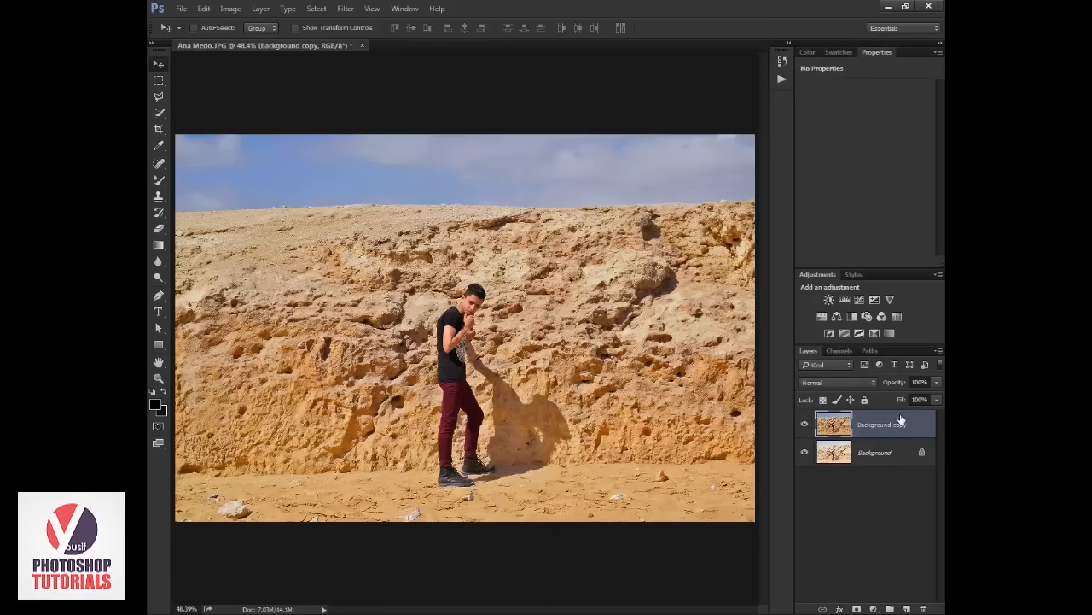
Duplicate the adjusted layer and add a new empty layer above the copy.
left_click_drag(895, 430, 906, 608)
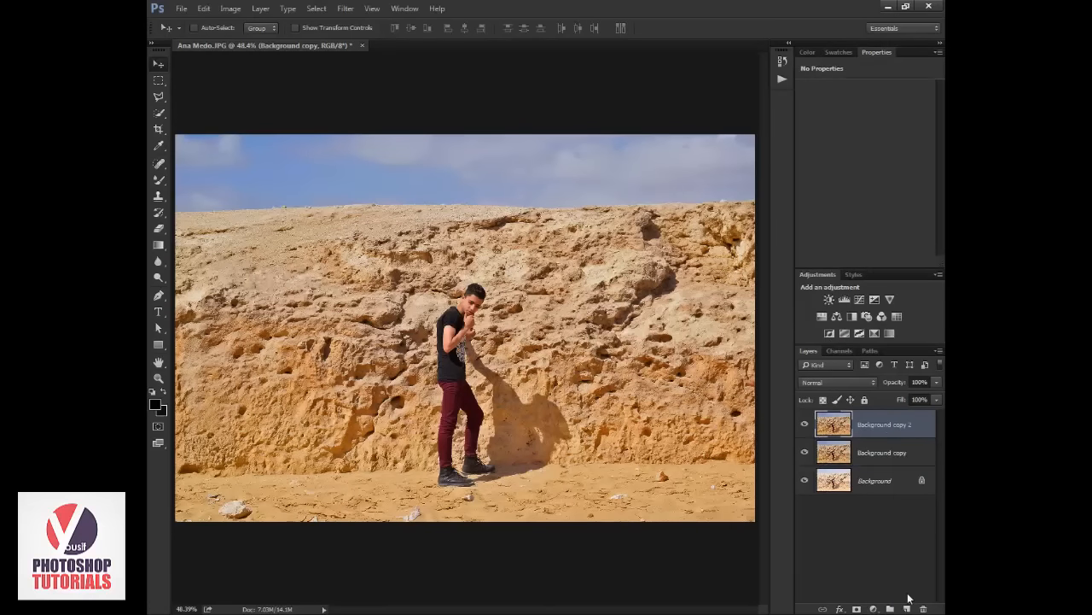
left_click(906, 608)
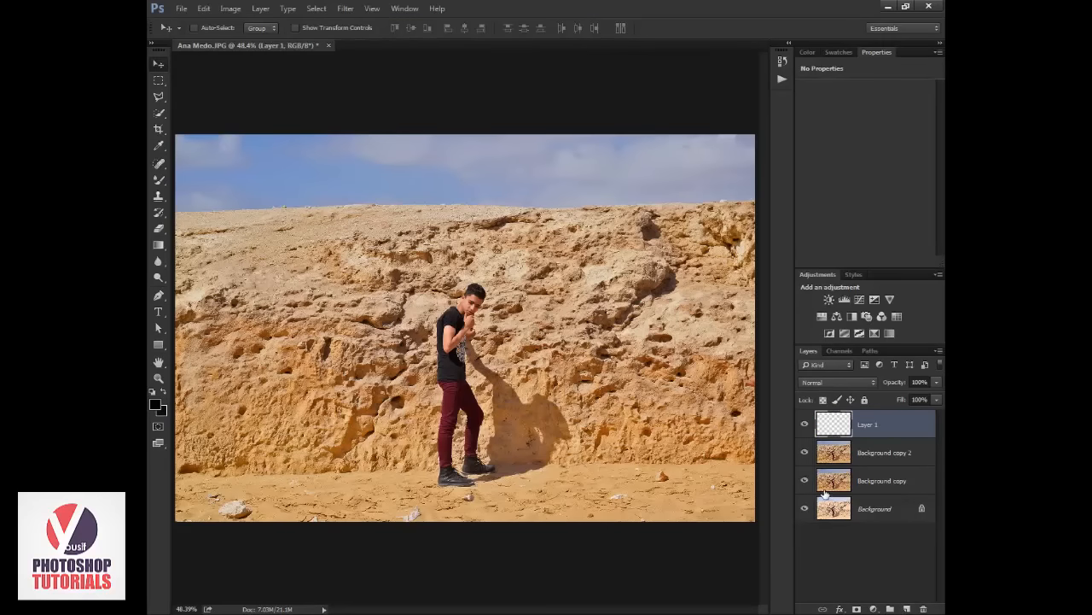
Fill the new empty layer with 50% Gray in Normal mode at 100% opacity.
left_click(229, 8)
left_click(204, 8)
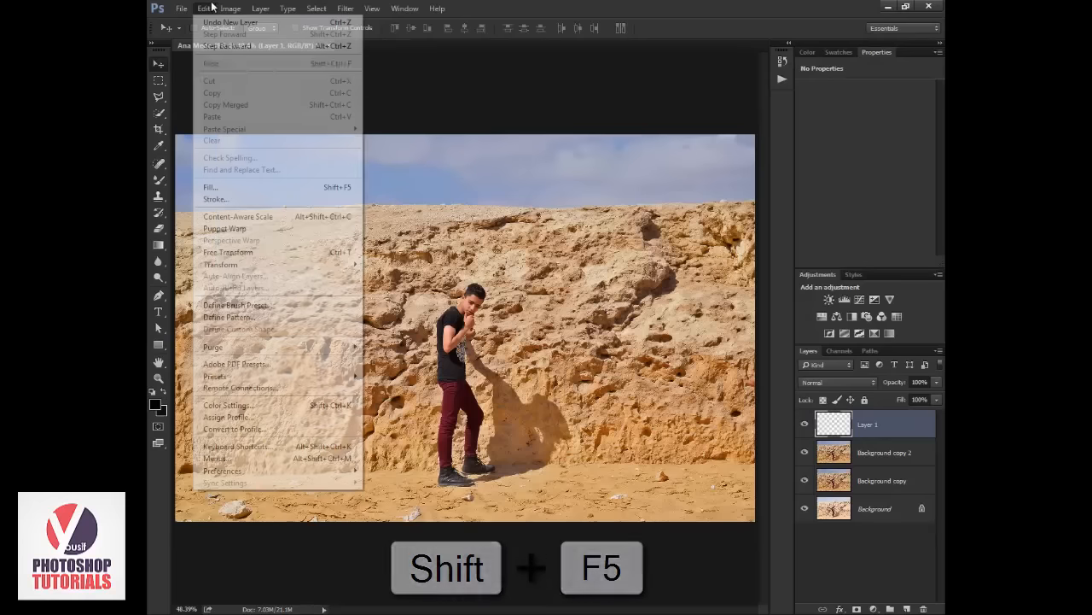
left_click(276, 186)
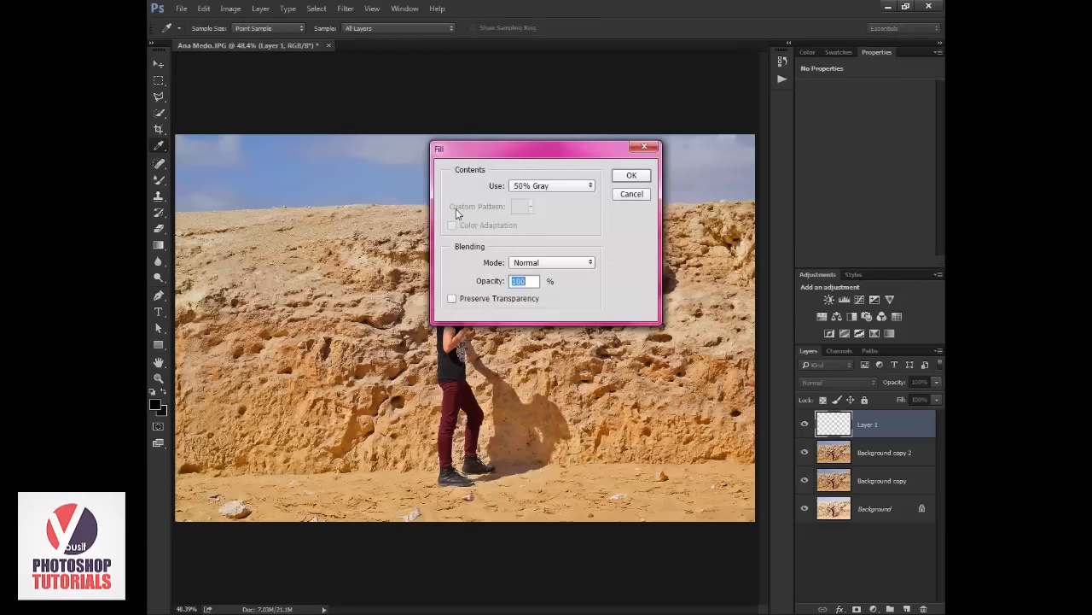
left_click(572, 186)
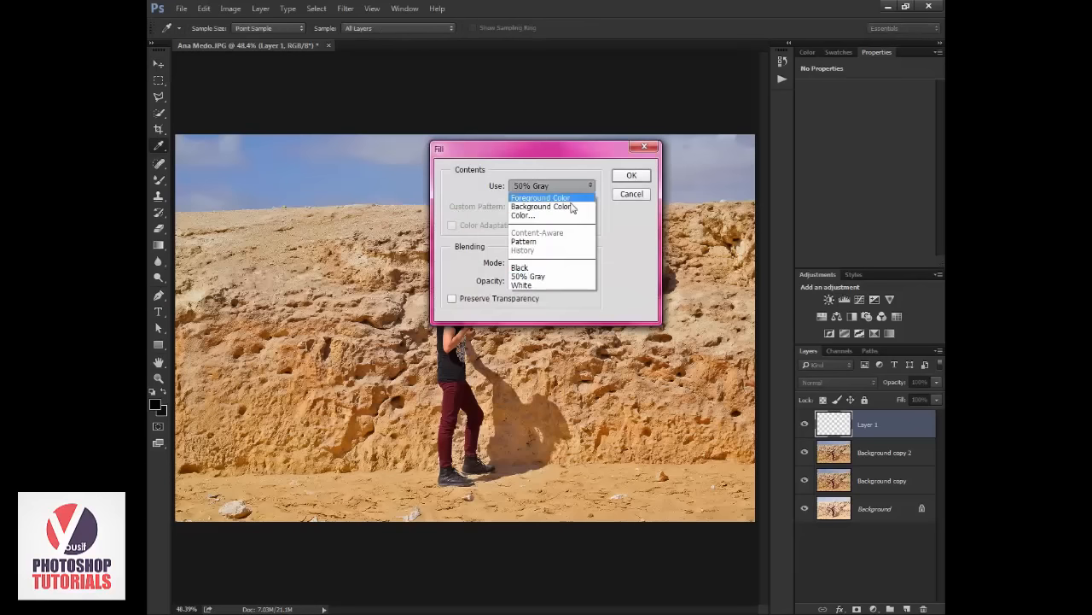
left_click(565, 277)
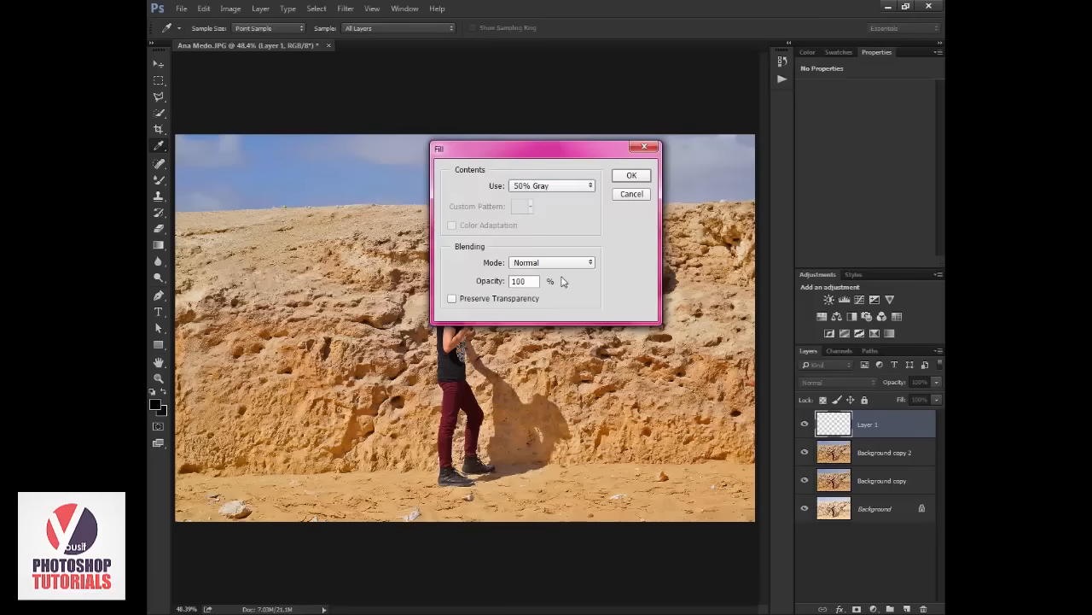
left_click(642, 178)
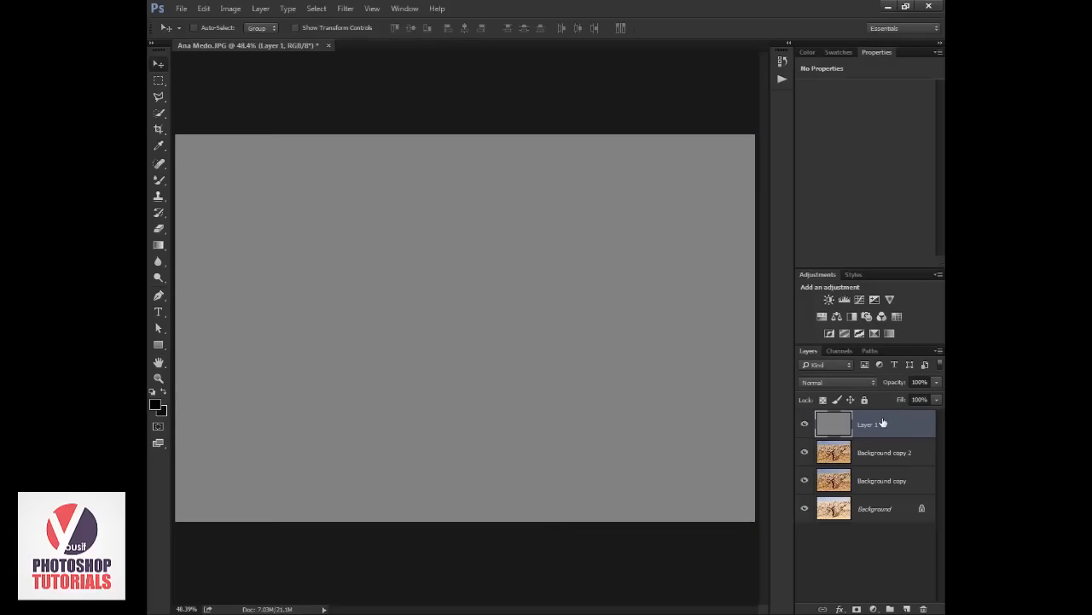
Set the gray layer's blend mode to Overlay.
left_click(853, 382)
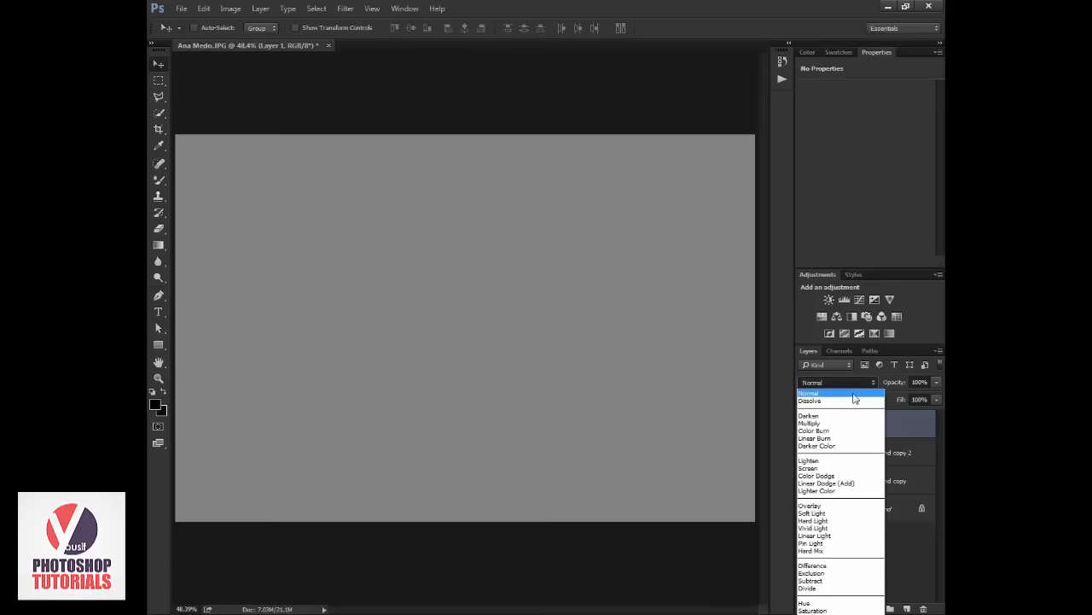
left_click(898, 354)
left_click_drag(907, 346, 909, 358)
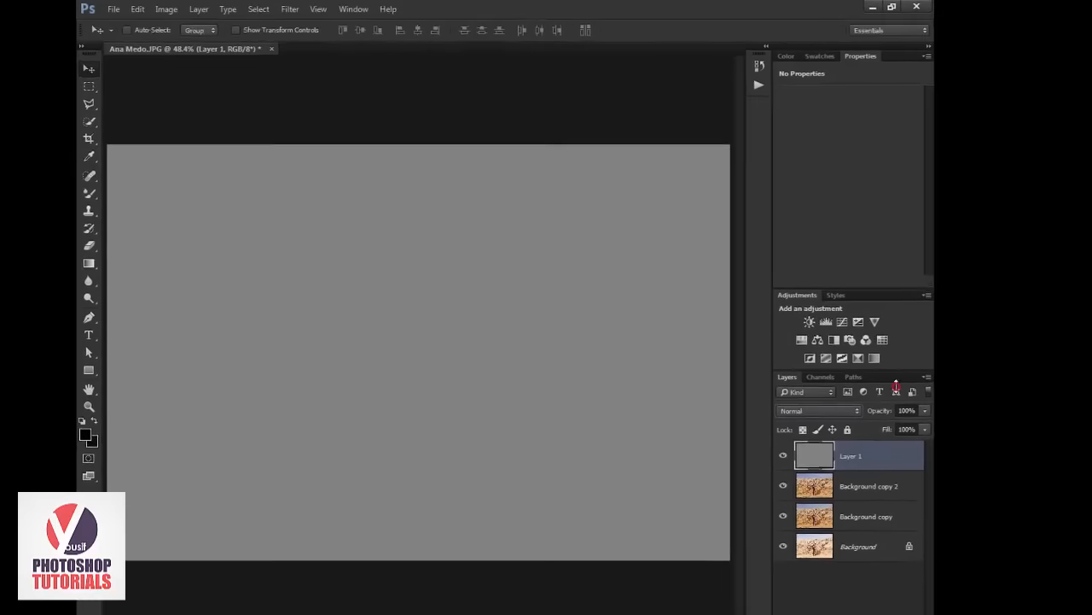
left_click(822, 411)
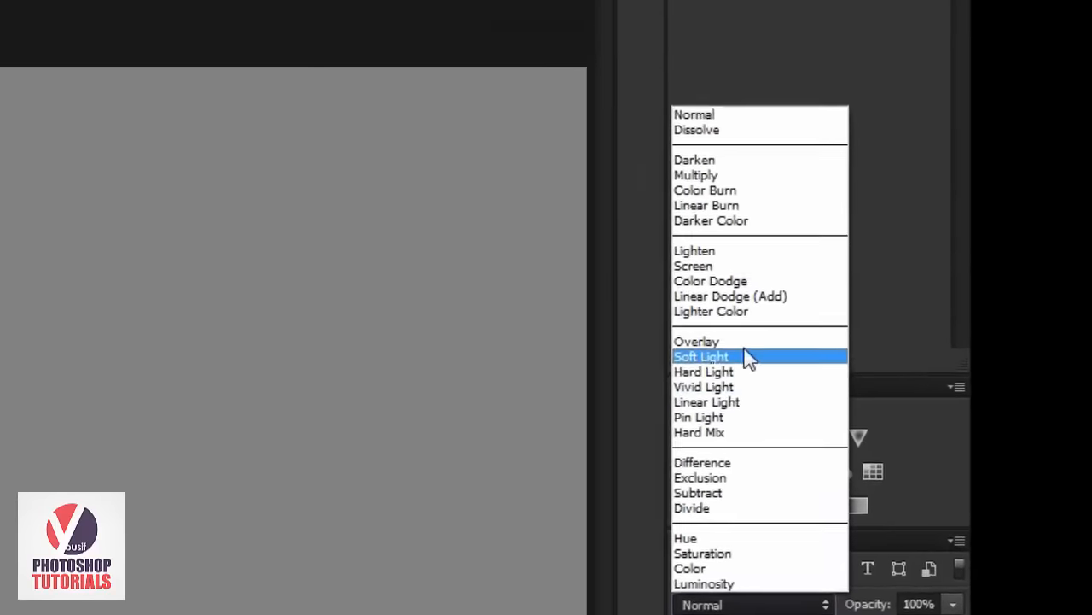
left_click(742, 341)
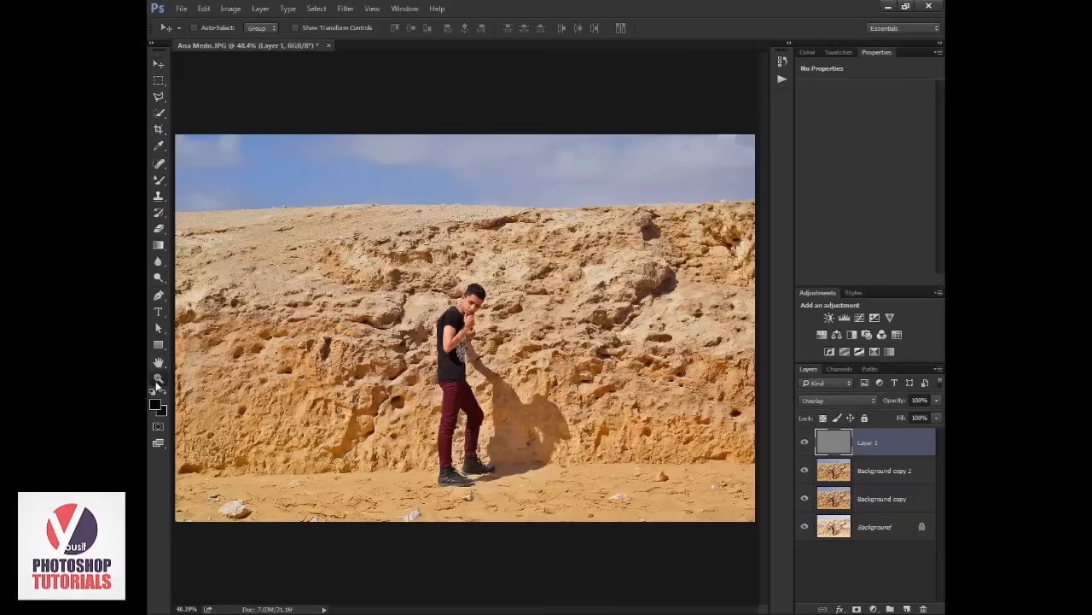
Switch to the Burn tool for the man's upper body and set its exposure to 12%.
left_click(157, 378)
left_click(529, 411)
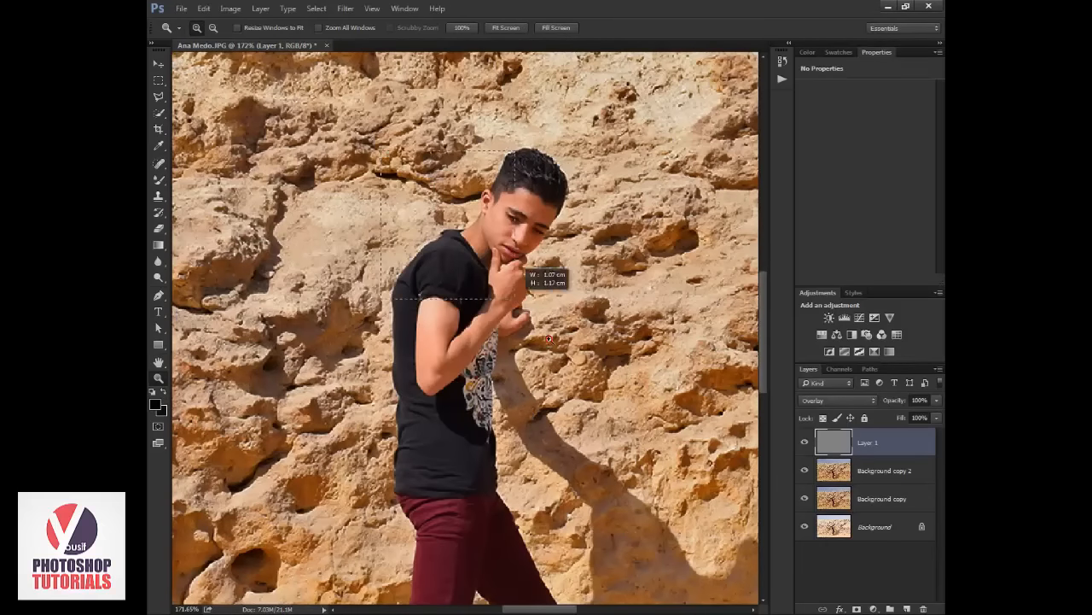
left_click(553, 272)
left_click(162, 277)
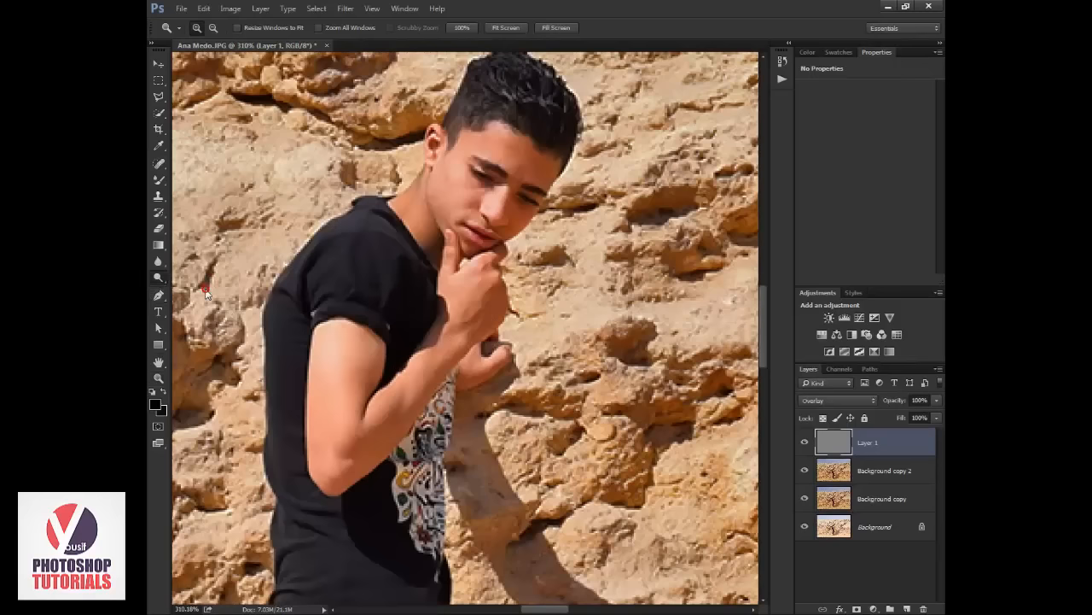
right_click(158, 278)
left_click(209, 288)
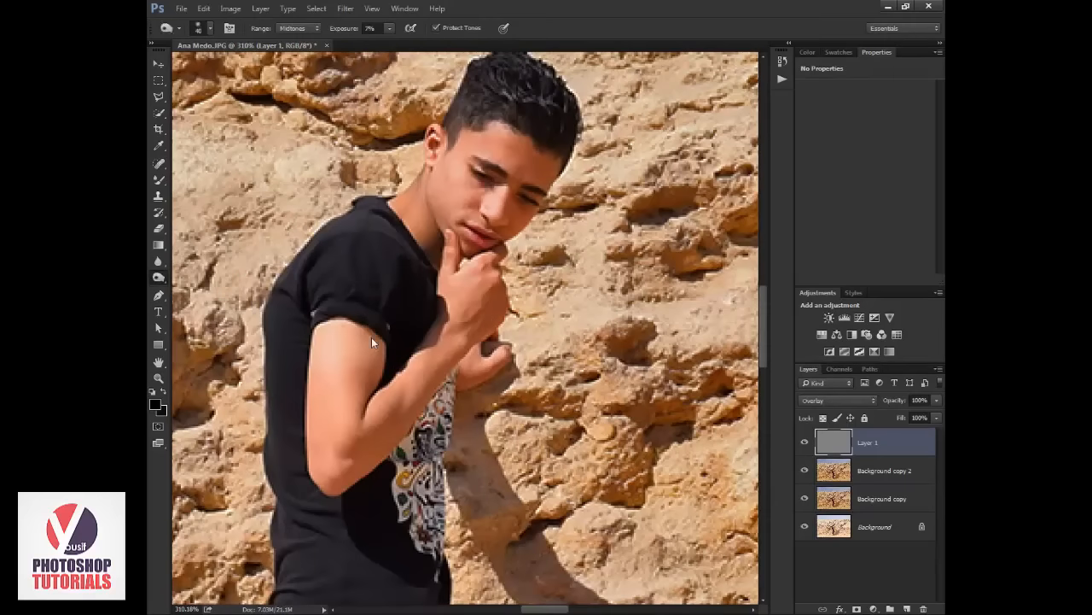
left_click(341, 29)
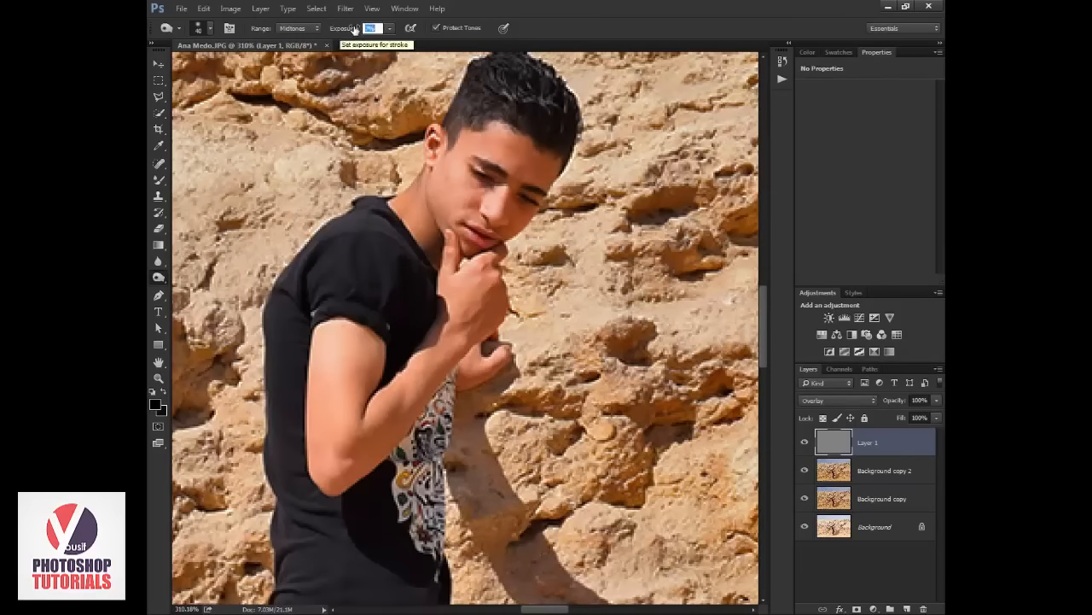
type("15")
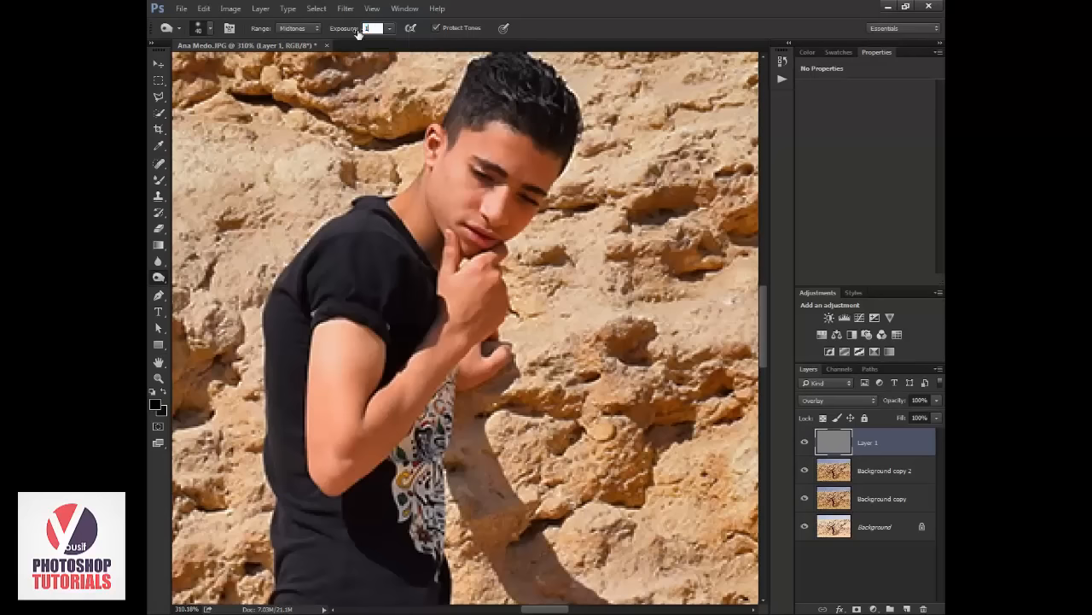
key("Return")
Burn the shaded inner edge of the upper arm and the elbow crease with a brush of about 20 px.
key("bracketleft")
key("bracketleft")
key("bracketleft")
left_click_drag(376, 332, 371, 408)
left_click_drag(394, 367, 387, 398)
key("bracketright")
left_click(369, 453)
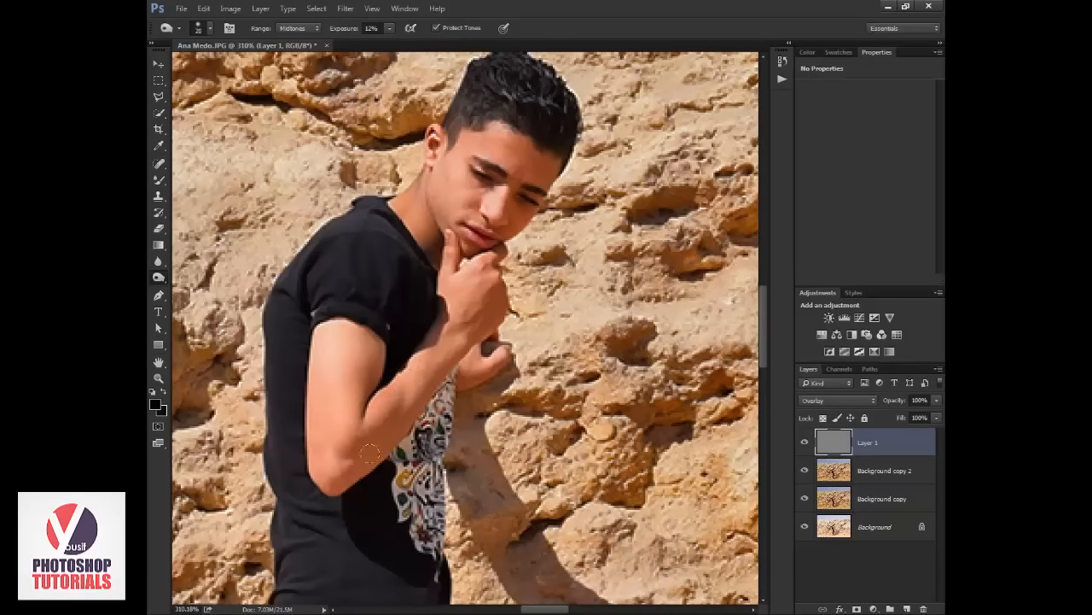
Burn along the forearm toward the wrist, around the elbow and along the forearm's inner edge.
left_click_drag(371, 441, 412, 412)
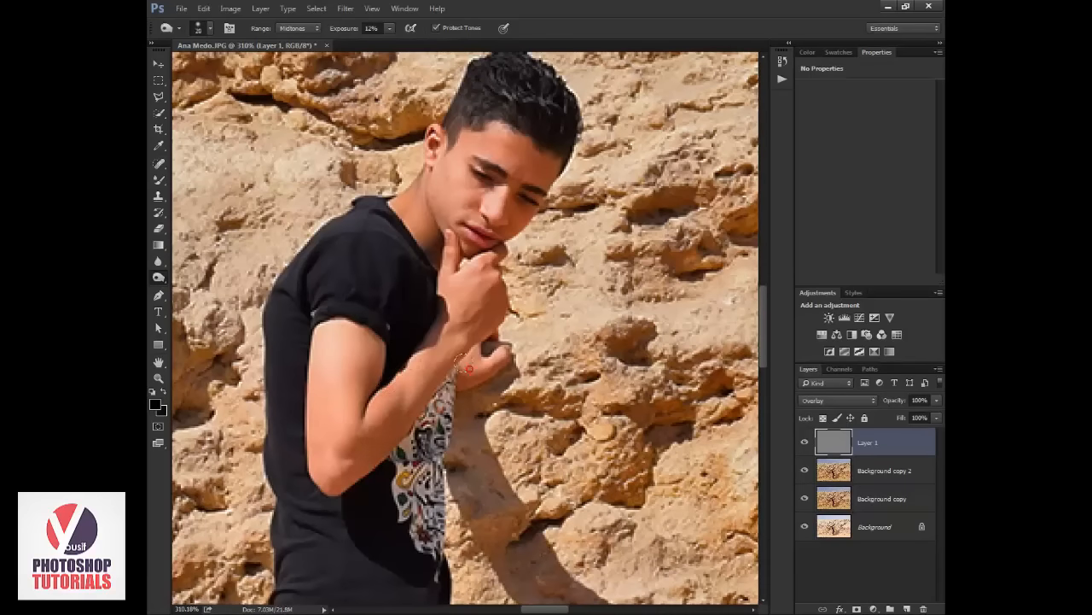
left_click_drag(462, 363, 460, 352)
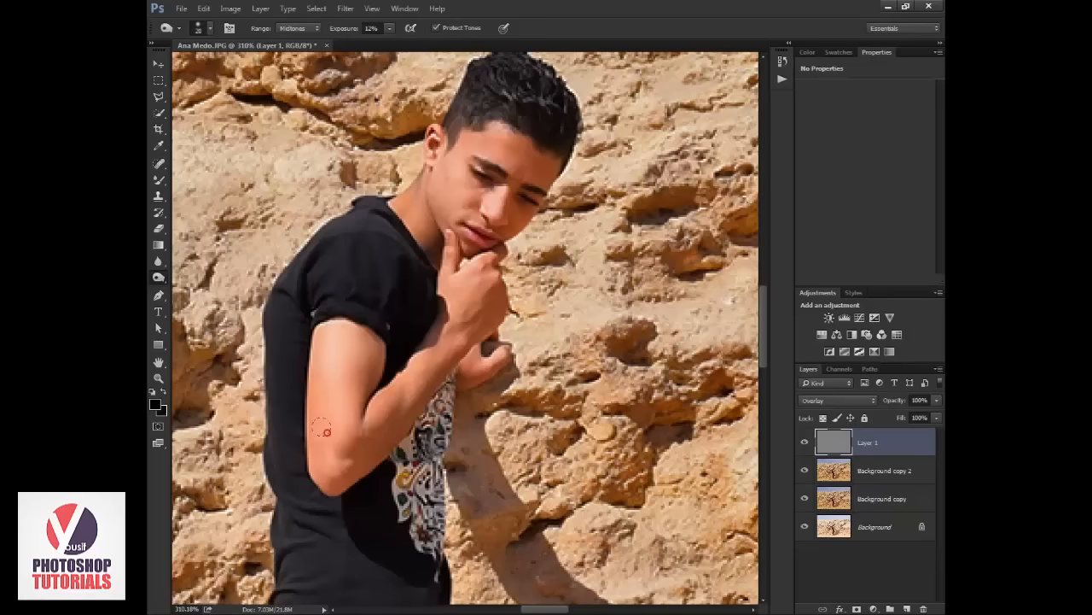
left_click_drag(325, 431, 392, 463)
key("[")
mouse_move(391, 380)
left_mouse_down()
mouse_move(373, 406)
mouse_move(422, 318)
mouse_move(413, 346)
left_mouse_up()
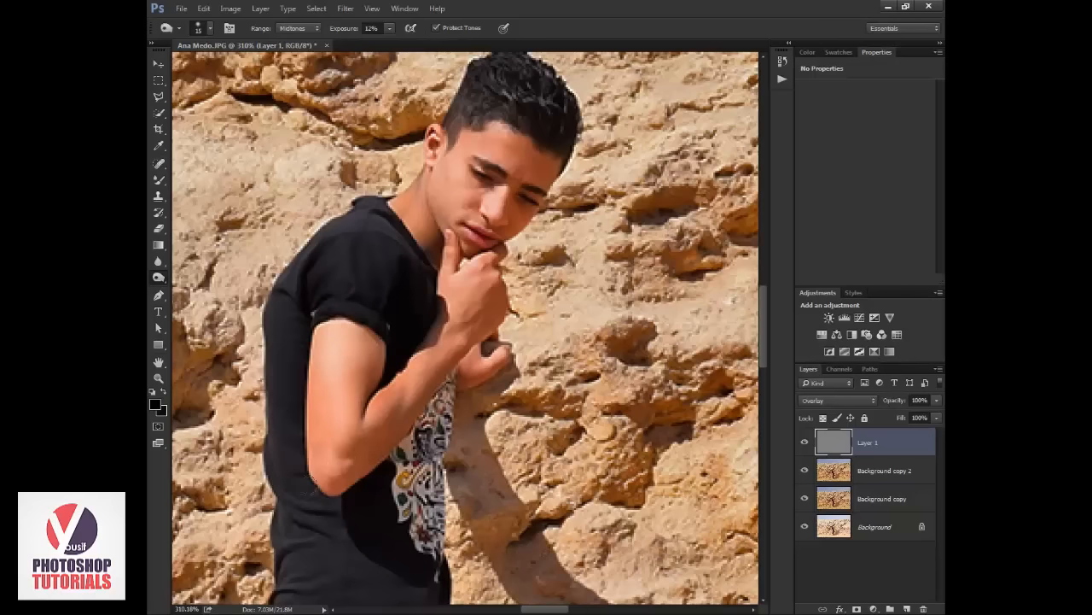
Burn the neck shadow along the T-shirt collar, reducing the brush to 10 px.
left_click_drag(423, 254, 431, 321)
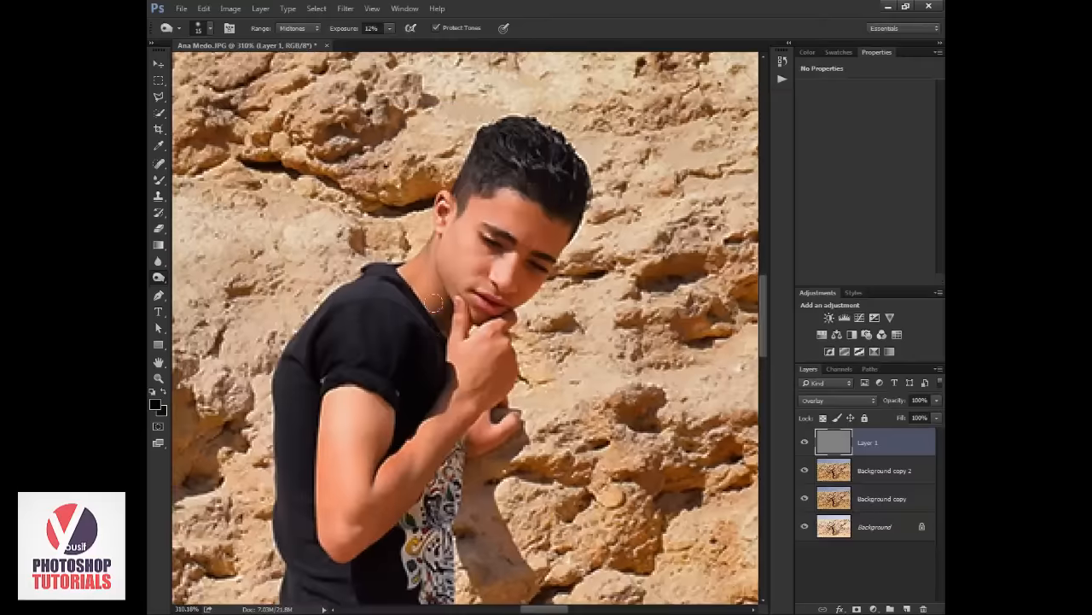
mouse_move(399, 269)
left_mouse_down()
mouse_move(407, 256)
mouse_move(413, 265)
left_mouse_up()
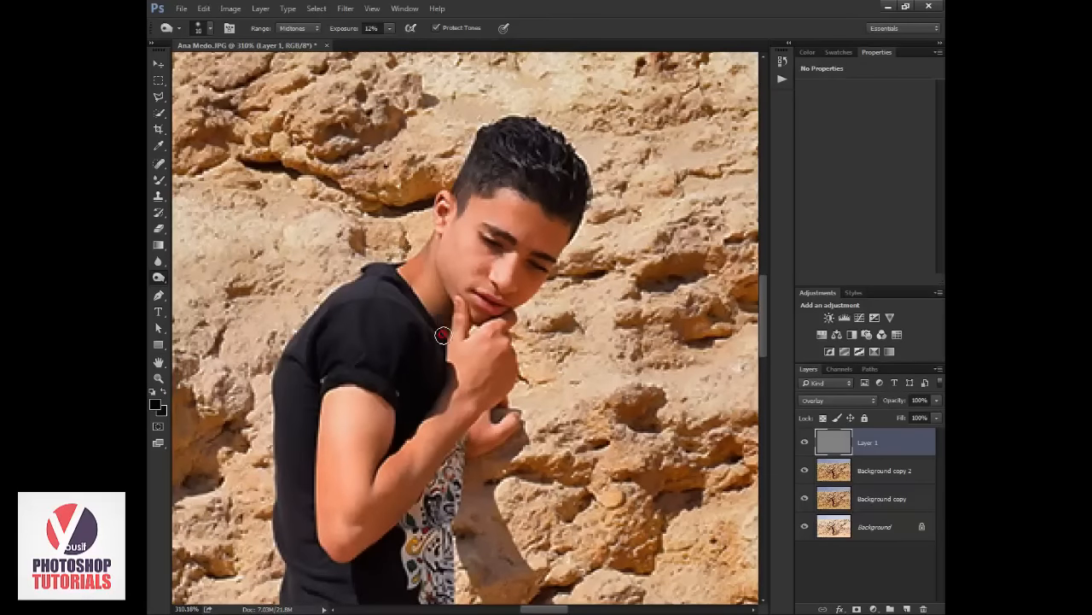
key("bracketleft")
scroll(450, 313, "up", 2)
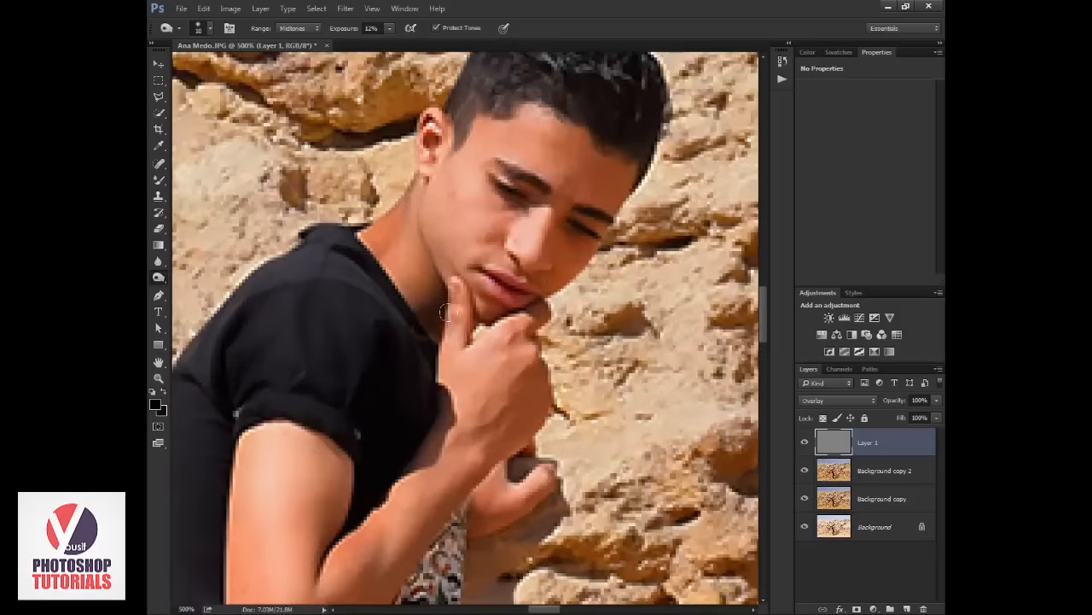
scroll(445, 313, "up", 2)
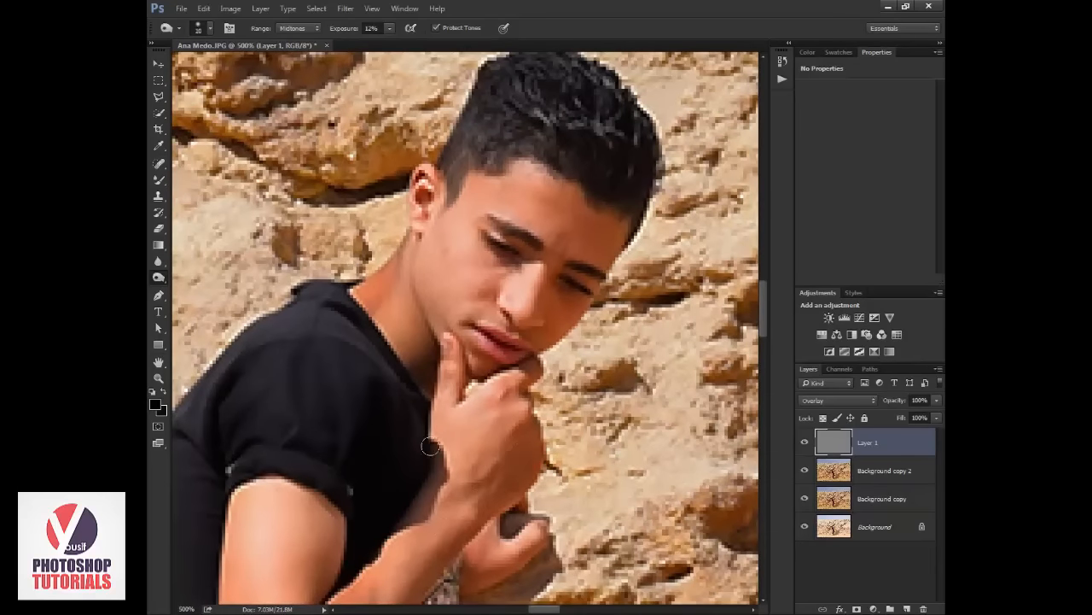
Burn the jawline shadow and the side of the face between the hairline and the ear.
key("bracketleft")
key("bracketleft")
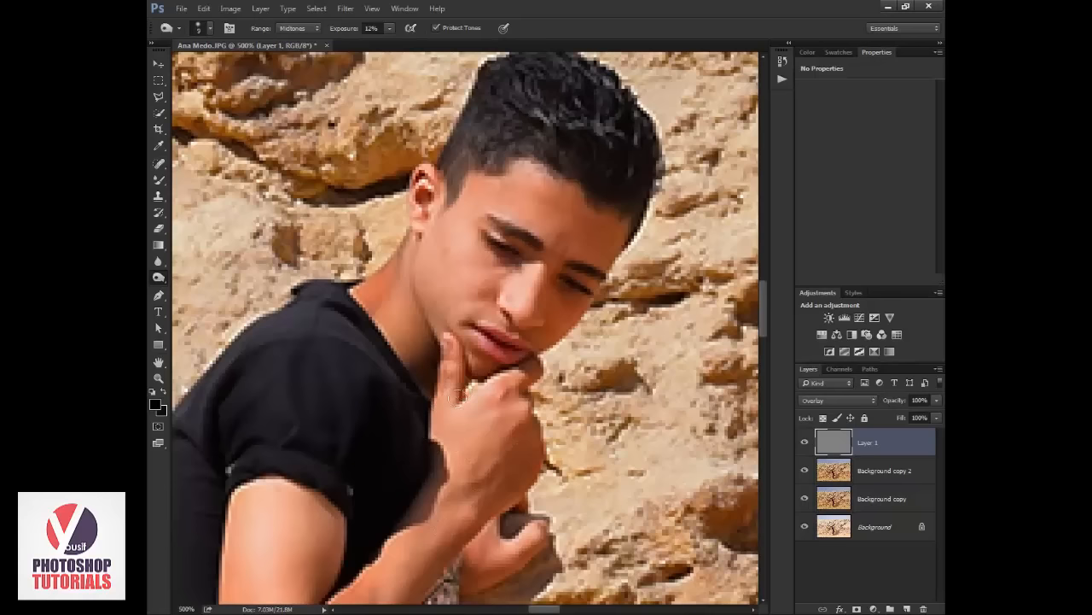
key("bracketright")
key("bracketleft")
mouse_move(418, 297)
left_mouse_down()
mouse_move(426, 239)
mouse_move(421, 287)
mouse_move(434, 320)
left_mouse_up()
left_click(420, 287)
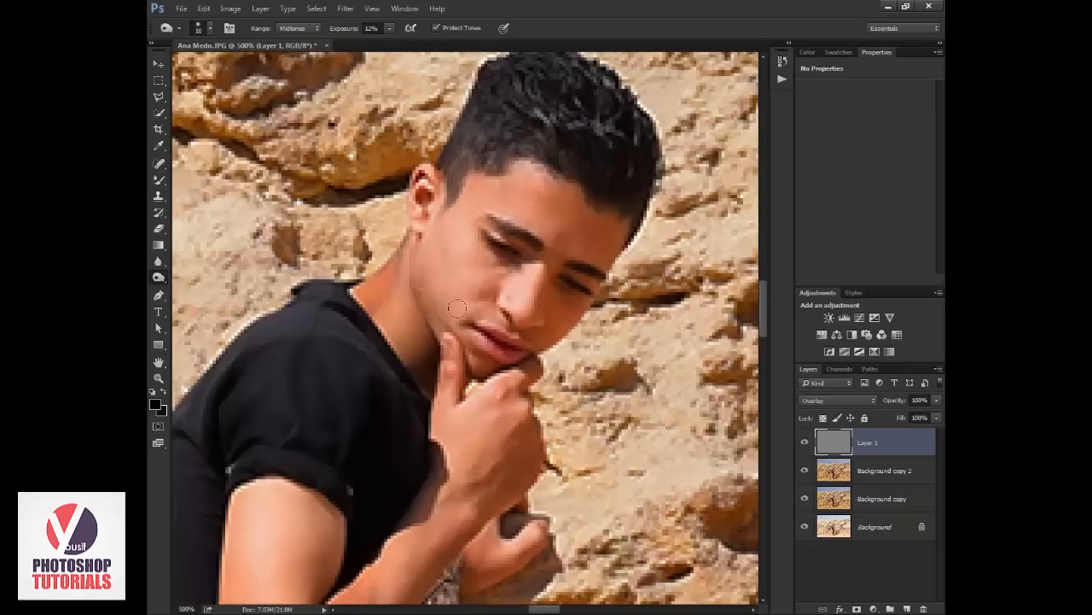
left_click_drag(458, 181, 437, 216)
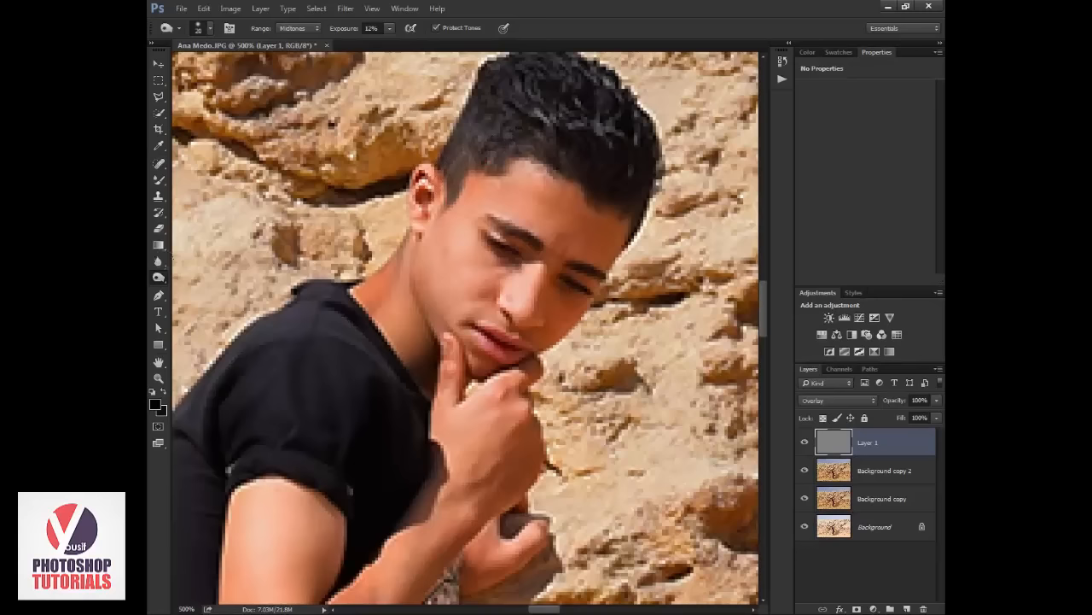
Switch to the Dodge tool with a 20 px brush and set its exposure to 15%.
right_click(164, 278)
left_click(193, 275)
key("bracketright")
key("bracketright")
key("bracketright")
key("bracketright")
key("bracketright")
key("bracketright")
key("bracketright")
left_click(348, 28)
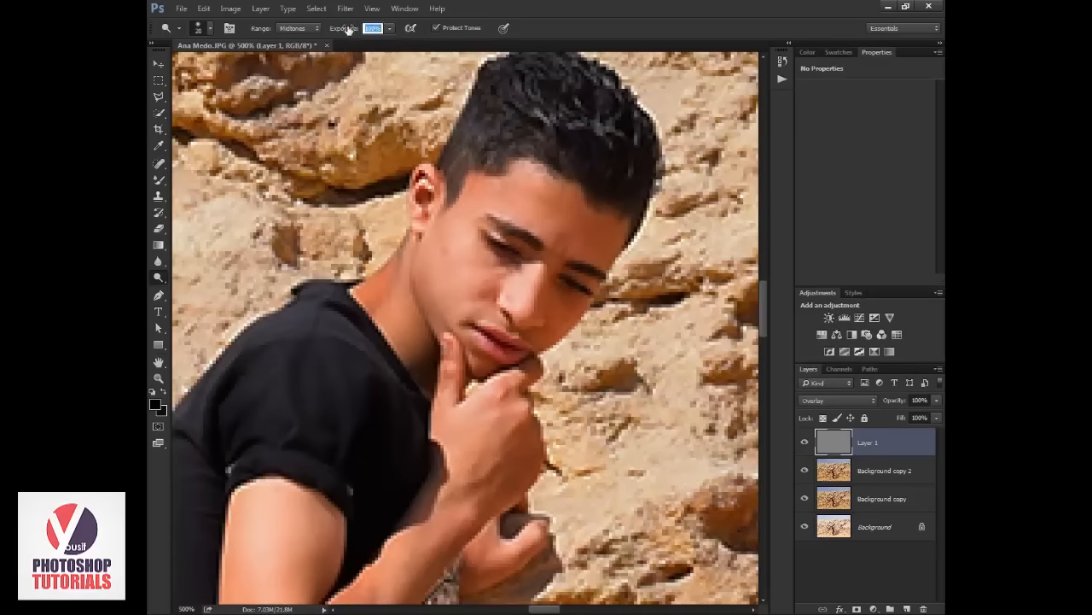
type("15")
key("Return")
right_click(158, 277)
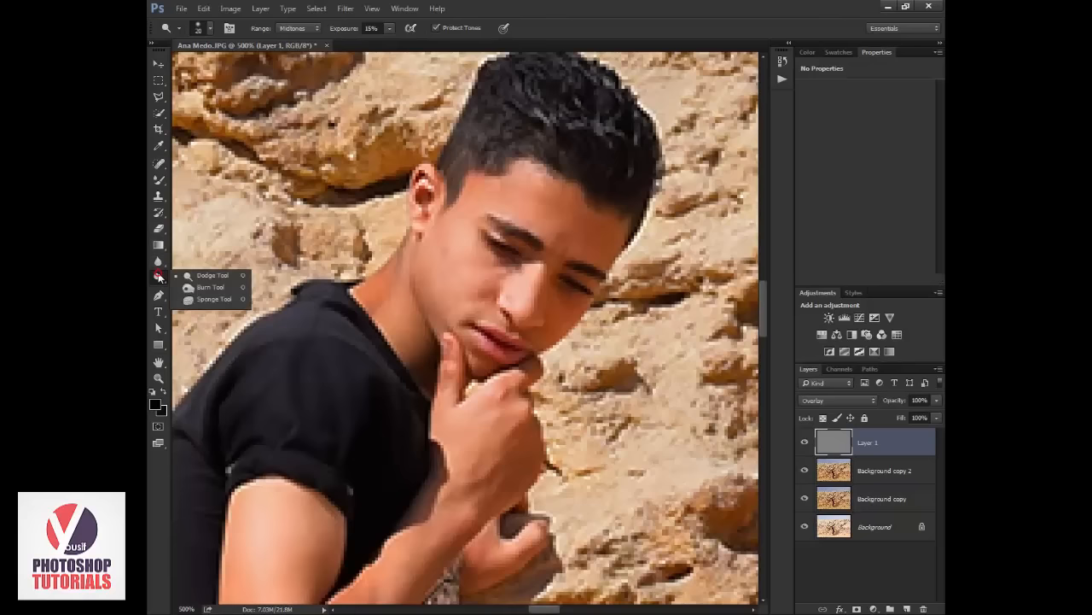
left_click(192, 282)
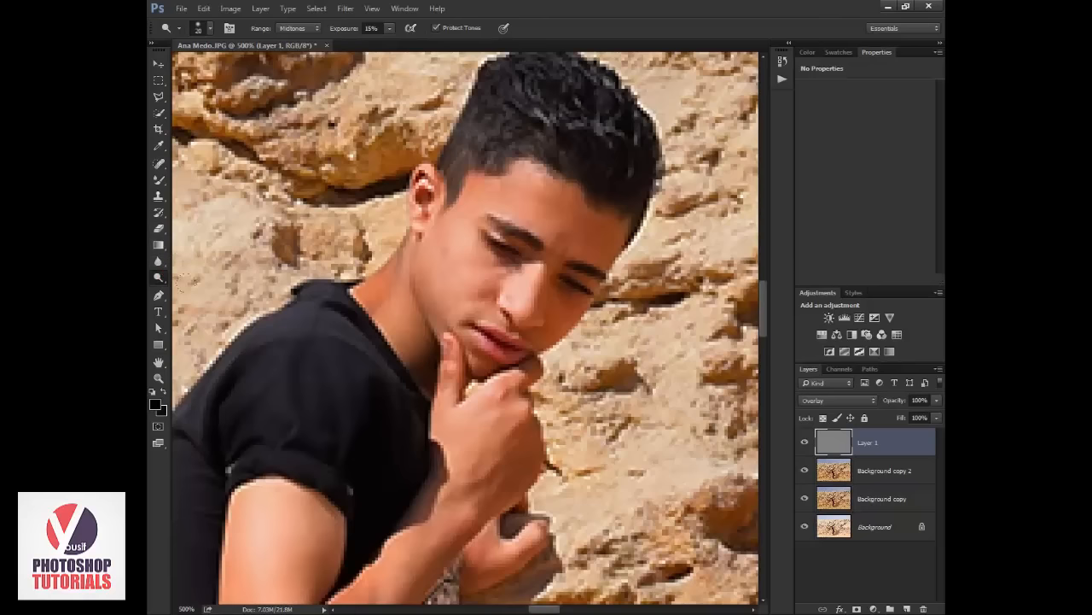
Dodge the highlights on the upper arm, elbow, forearm and raised thumb, redoing the forearm stroke near the wrist.
left_click_drag(282, 381, 408, 165)
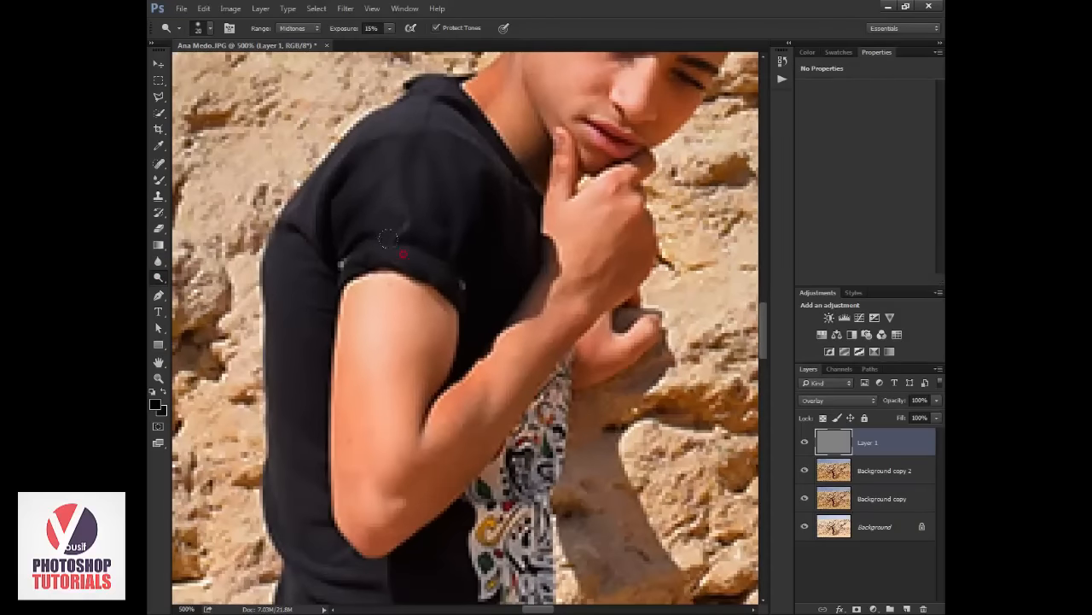
mouse_move(405, 277)
left_mouse_down()
mouse_move(398, 368)
mouse_move(370, 436)
mouse_move(378, 485)
left_mouse_up()
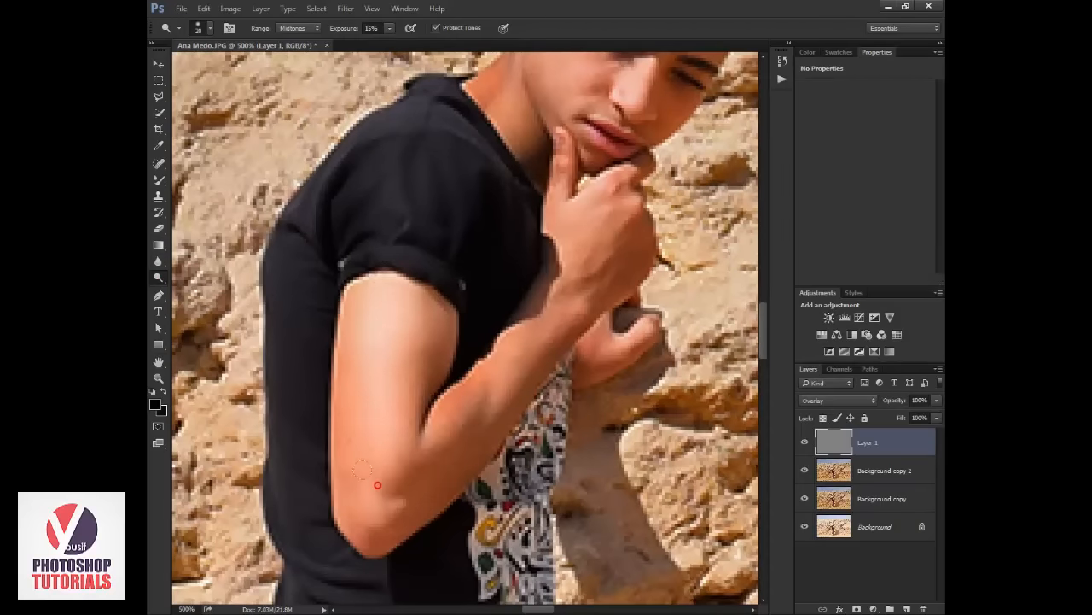
mouse_move(368, 410)
left_mouse_down()
mouse_move(377, 508)
mouse_move(367, 484)
mouse_move(395, 457)
left_mouse_up()
mouse_move(453, 420)
left_mouse_down()
mouse_move(475, 397)
mouse_move(445, 425)
mouse_move(484, 376)
mouse_move(494, 408)
mouse_move(579, 313)
left_mouse_up()
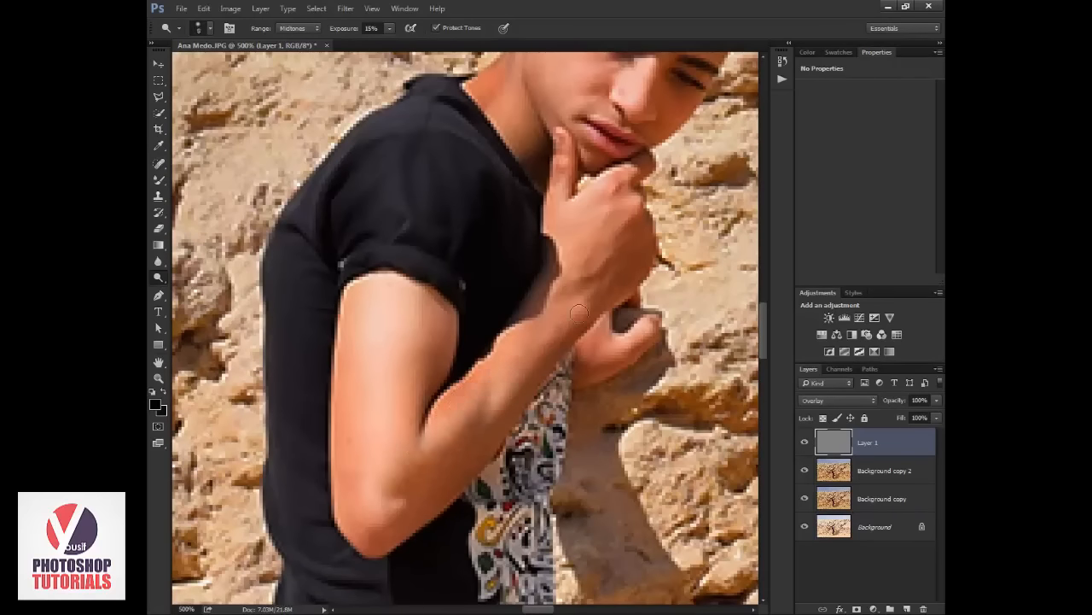
key("ctrl+z")
mouse_move(549, 326)
left_mouse_down()
mouse_move(577, 291)
mouse_move(560, 317)
left_mouse_up()
left_click_drag(565, 162, 565, 202)
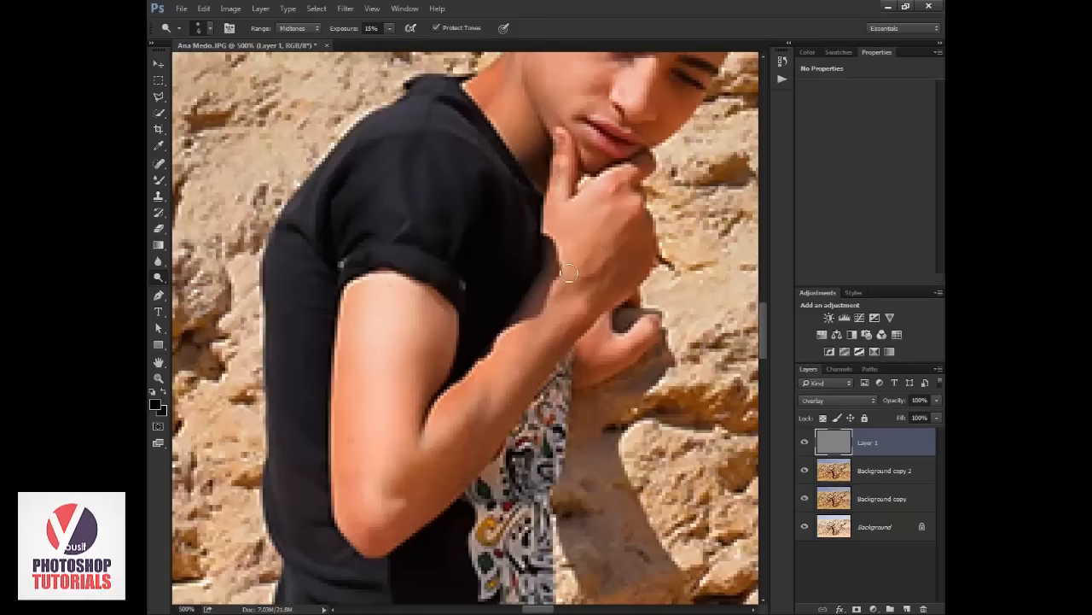
Dodge the lit area of the neck below the jaw with a larger brush.
key("]")
key("]")
key("]")
key("]")
mouse_move(515, 109)
left_mouse_down()
mouse_move(497, 126)
mouse_move(508, 99)
mouse_move(524, 136)
mouse_move(484, 102)
mouse_move(493, 90)
mouse_move(535, 123)
mouse_move(605, 148)
left_mouse_up()
Dodge the thumb of the hand resting against the rock with a smaller brush.
left_click_drag(502, 360, 459, 318)
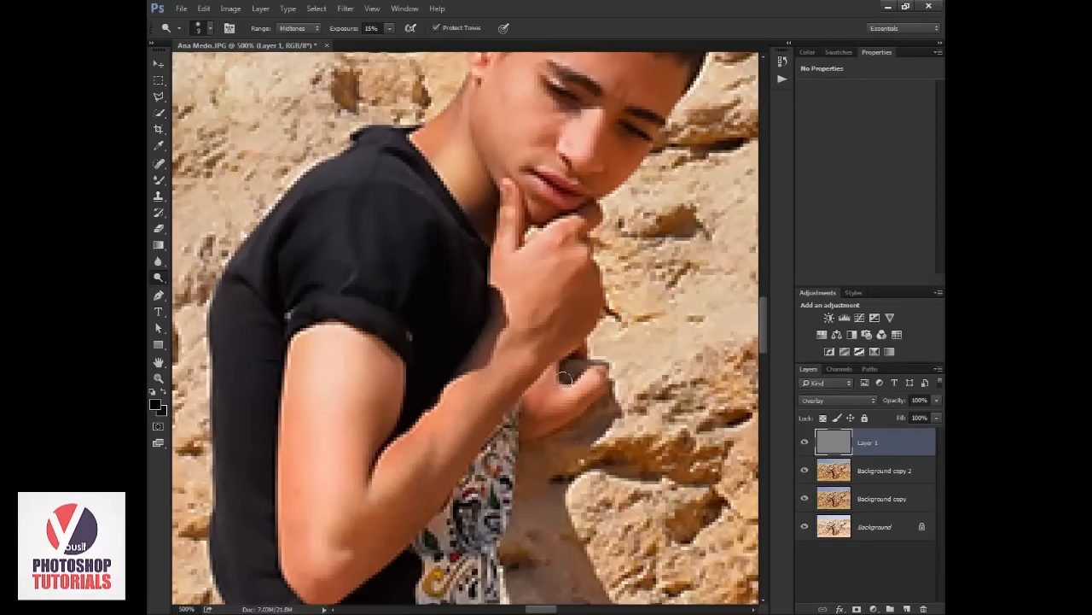
key("[")
key("[")
left_click_drag(605, 374, 583, 393)
Dodge the highlights around the mouth and lower cheek, adjusting the brush size to fit the face.
mouse_move(630, 309)
left_mouse_down()
mouse_move(585, 407)
mouse_move(592, 480)
left_mouse_up()
key("]")
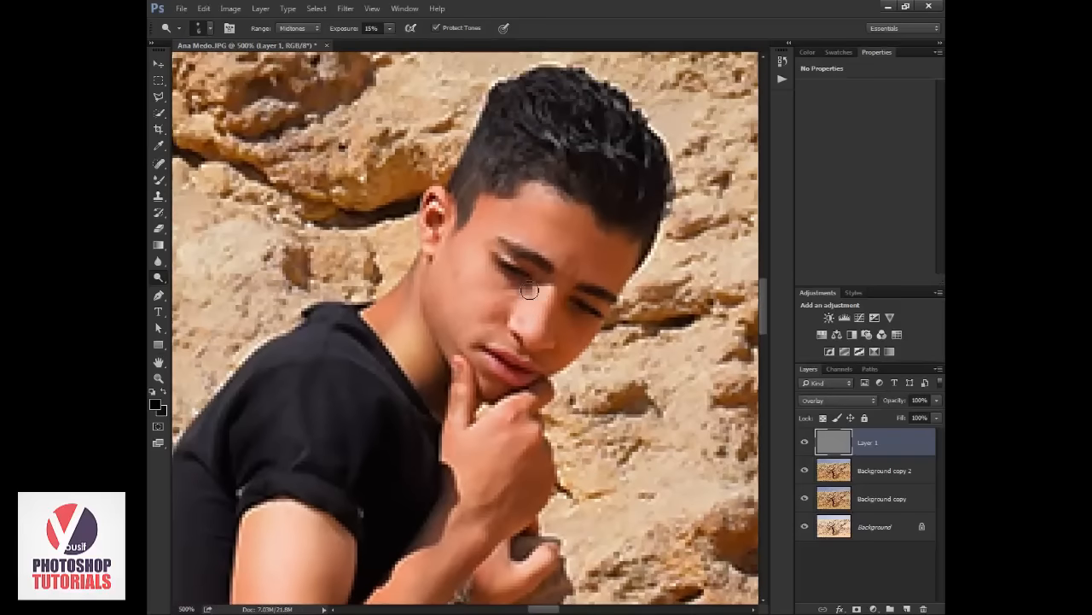
key("]")
key("]")
key("]")
key("]")
key("[")
key("[")
key("[")
key("[")
key("[")
key("[")
key("[")
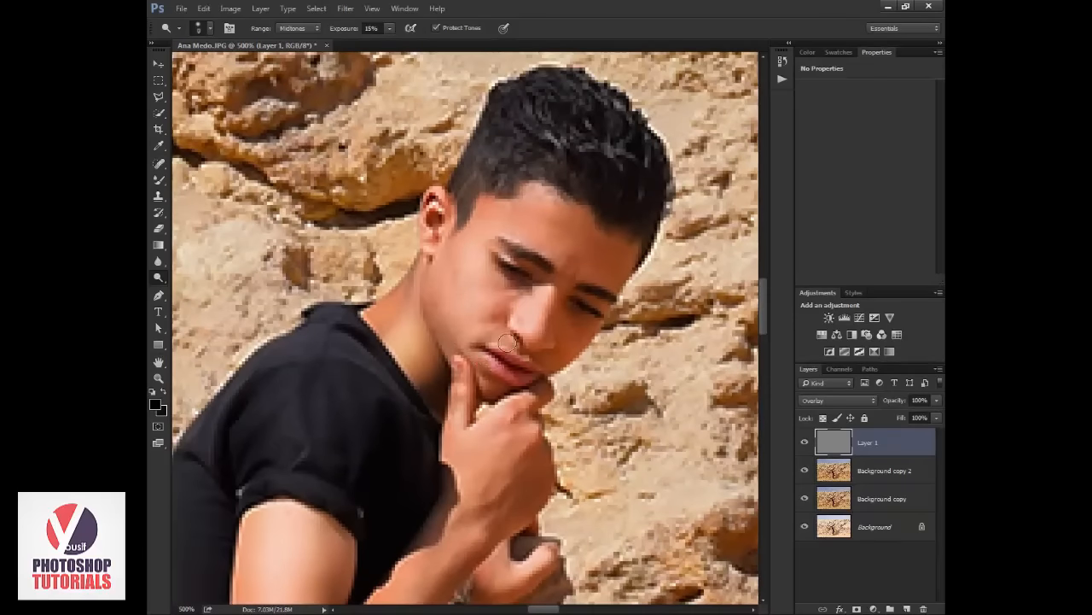
mouse_move(502, 365)
left_mouse_down()
mouse_move(523, 390)
mouse_move(495, 391)
mouse_move(486, 376)
mouse_move(486, 390)
mouse_move(481, 377)
mouse_move(497, 401)
mouse_move(507, 397)
mouse_move(458, 343)
left_mouse_up()
Dodge the forehead highlight below the hairline with a brush of 15 to 20 px.
key("]")
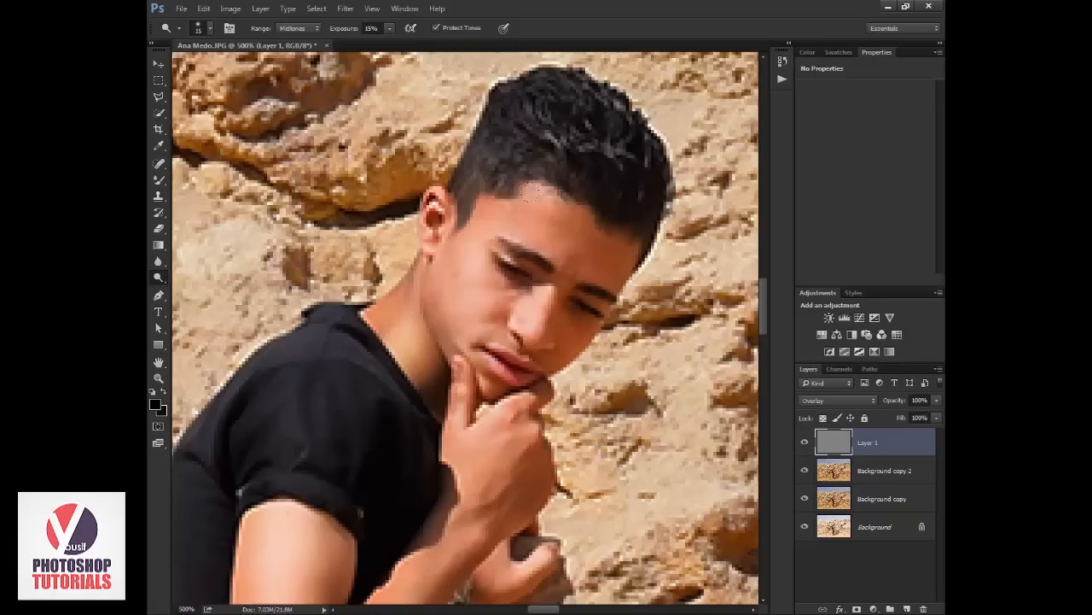
left_click_drag(524, 210, 571, 255)
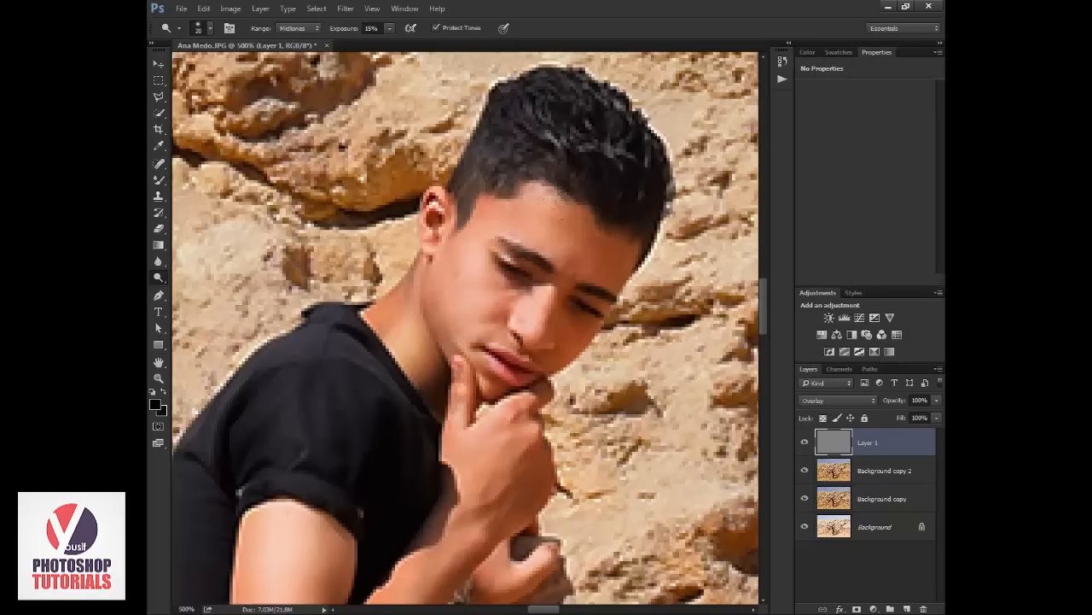
left_click_drag(552, 211, 515, 177)
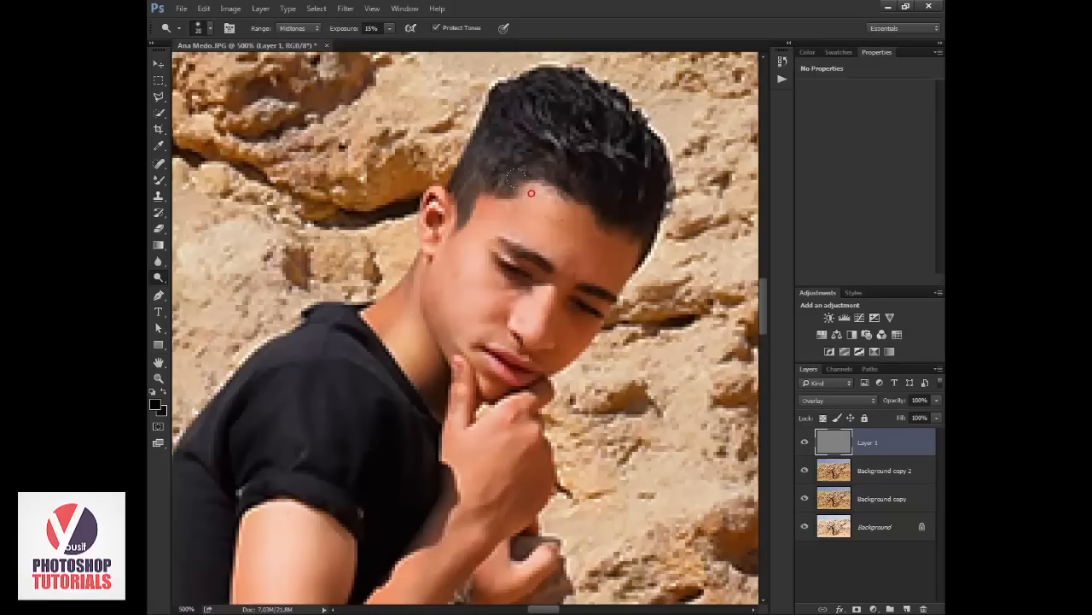
Burn the shadow on the back of the raised hand with the Burn tool at 12% exposure.
right_click(152, 278)
left_click(205, 285)
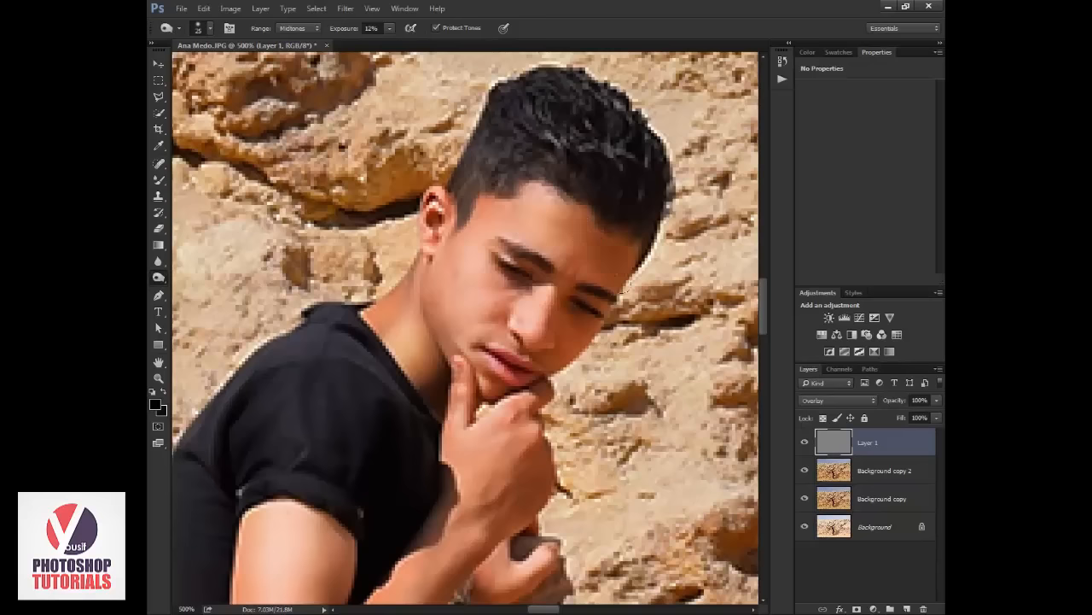
left_click_drag(537, 491, 567, 321)
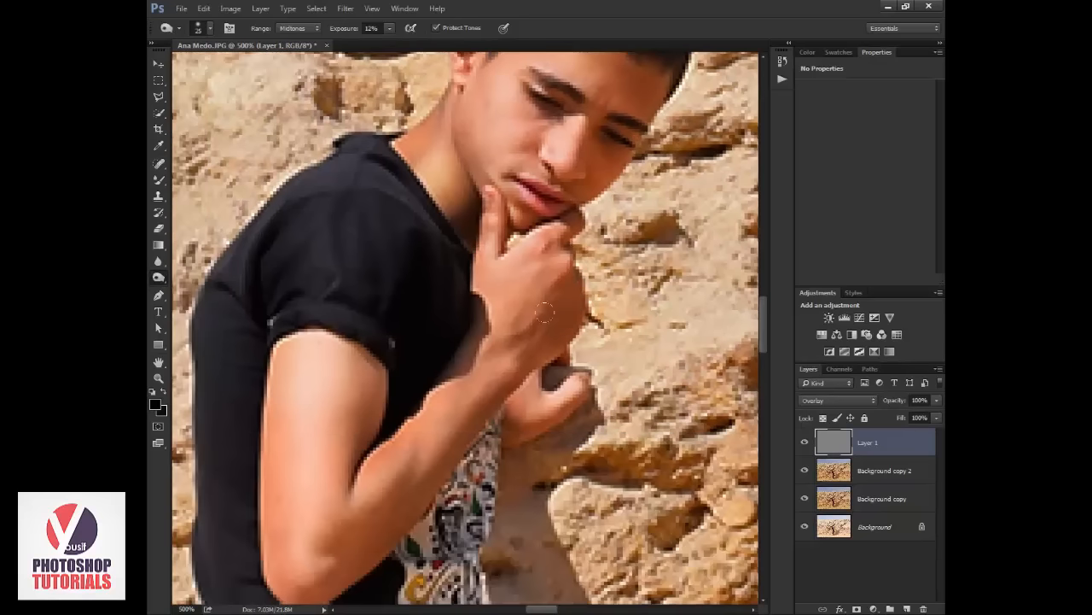
key("ctrl+plus")
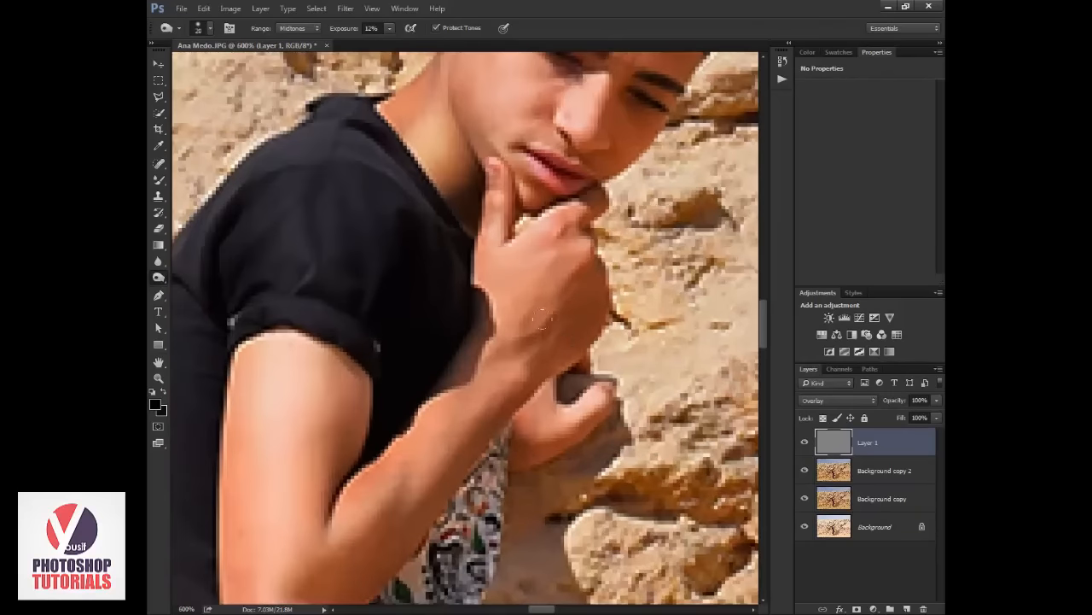
mouse_move(559, 333)
left_mouse_down()
mouse_move(516, 351)
mouse_move(574, 311)
mouse_move(532, 350)
mouse_move(527, 331)
mouse_move(551, 304)
mouse_move(530, 335)
mouse_move(551, 307)
mouse_move(517, 333)
left_mouse_up()
key("[")
key("[")
Dodge the highlight across the back of the raised hand using the Dodge tool with a smaller brush.
left_click(159, 275)
left_click(201, 276)
key("[")
mouse_move(542, 305)
left_mouse_down()
mouse_move(520, 339)
mouse_move(547, 333)
mouse_move(561, 312)
mouse_move(535, 344)
mouse_move(565, 309)
mouse_move(556, 315)
mouse_move(586, 258)
mouse_move(557, 240)
left_mouse_up()
key("]")
Activate the Brush tool and switch the blend mode of Layer 1 from Overlay to Normal.
key("ctrl+0")
key("z")
left_click_drag(392, 256, 489, 365)
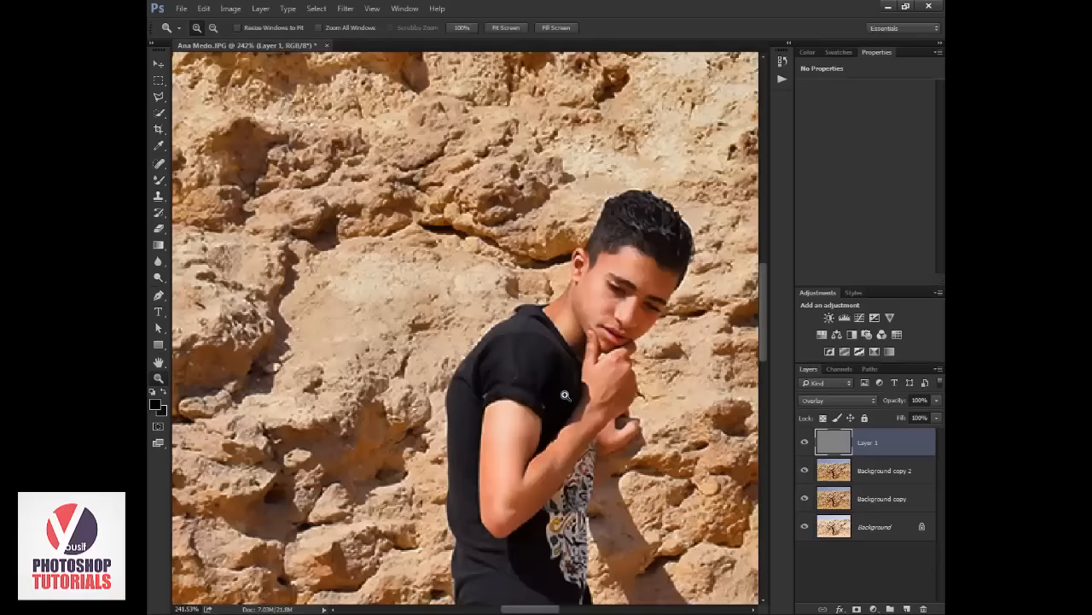
left_click_drag(566, 395, 535, 238)
left_click_drag(576, 198, 553, 247)
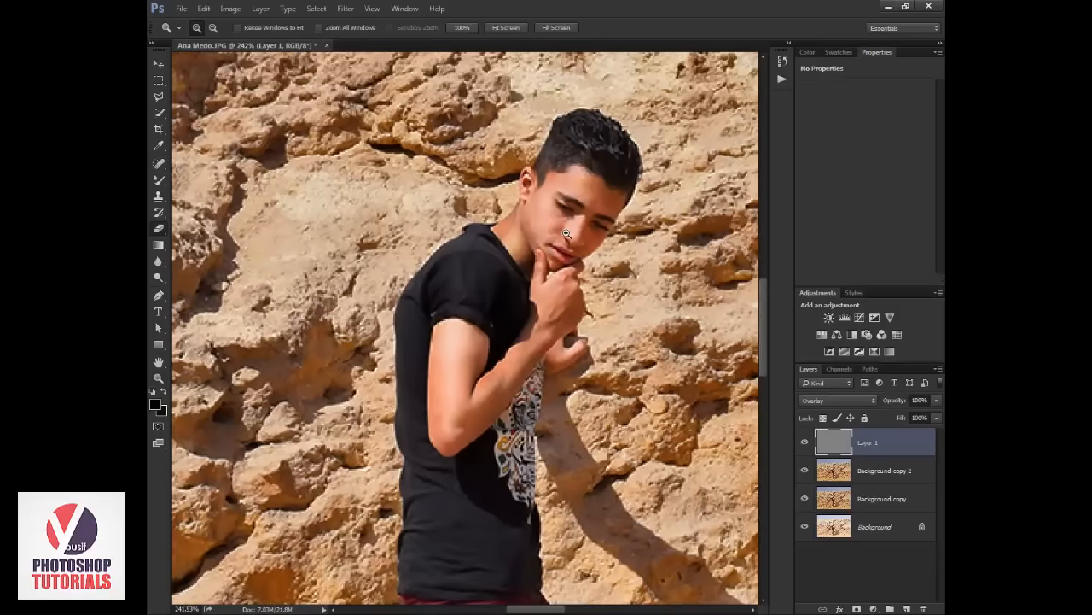
key("e")
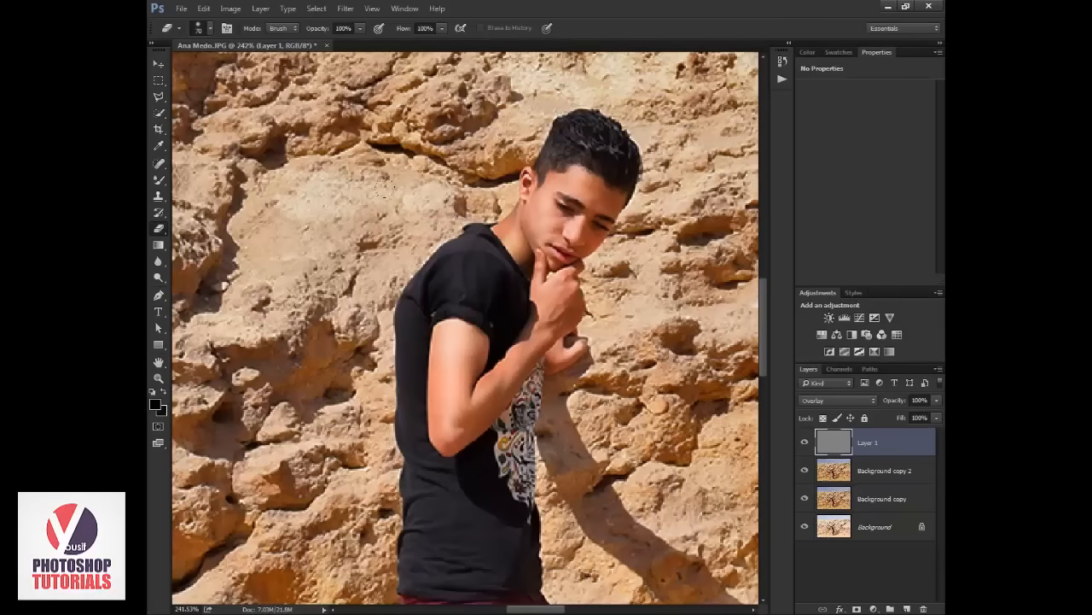
right_click(158, 179)
left_click(213, 178)
left_click(837, 399)
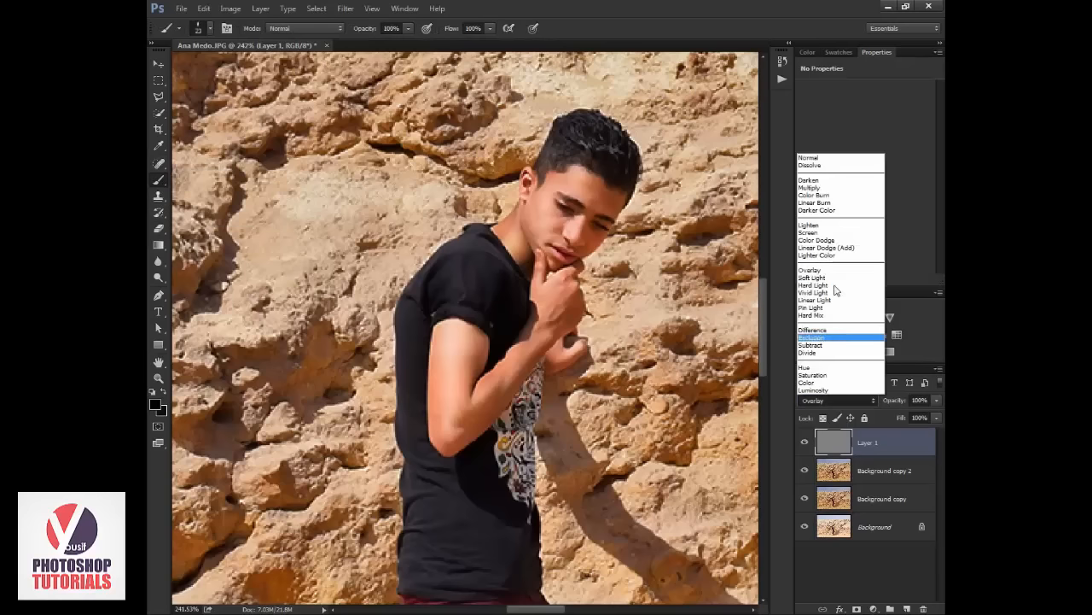
left_click(836, 159)
Sample the plain gray of Layer 1 as the foreground color and set the layer's blend mode back to Overlay.
left_click_drag(343, 242, 570, 276)
left_click(366, 240, "alt")
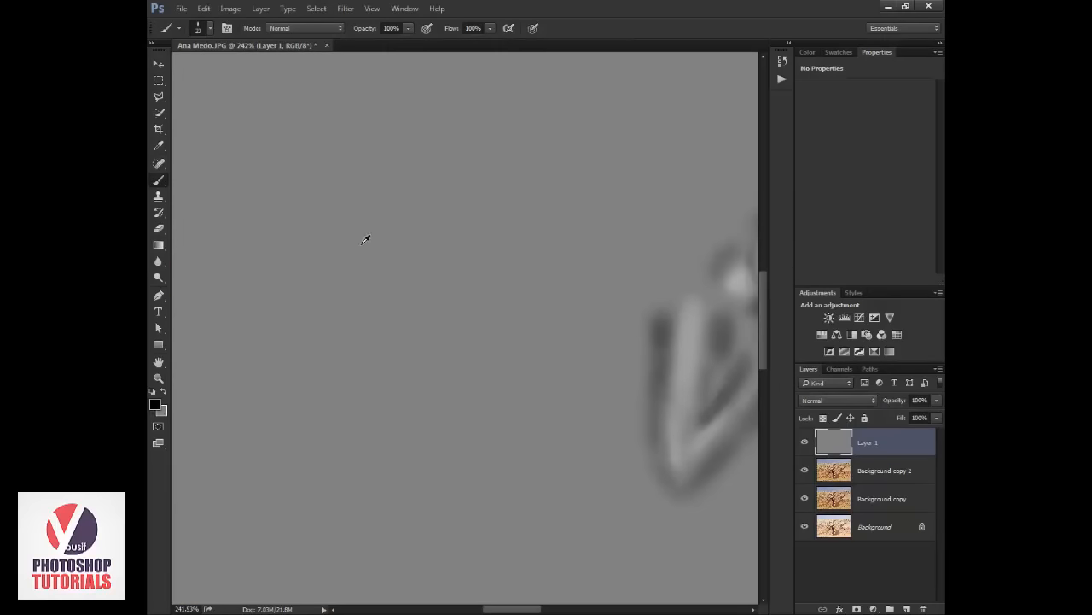
left_click(549, 301, "alt")
left_click(830, 401)
left_click(809, 270)
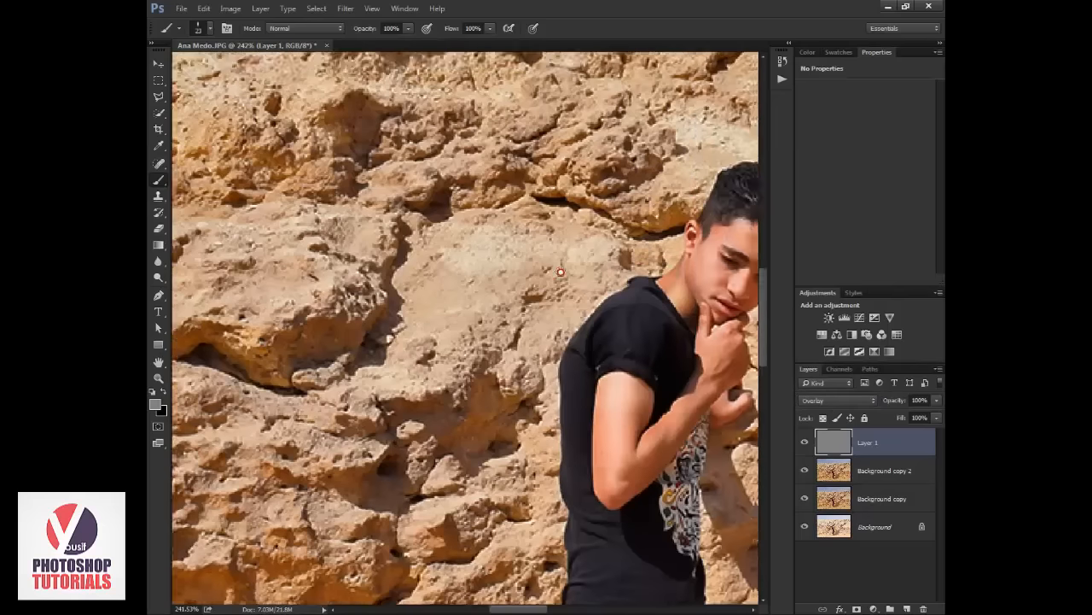
Choose a soft round brush preset and set the Brush tool's opacity to 20%.
left_click_drag(753, 236, 605, 248)
right_click(572, 251)
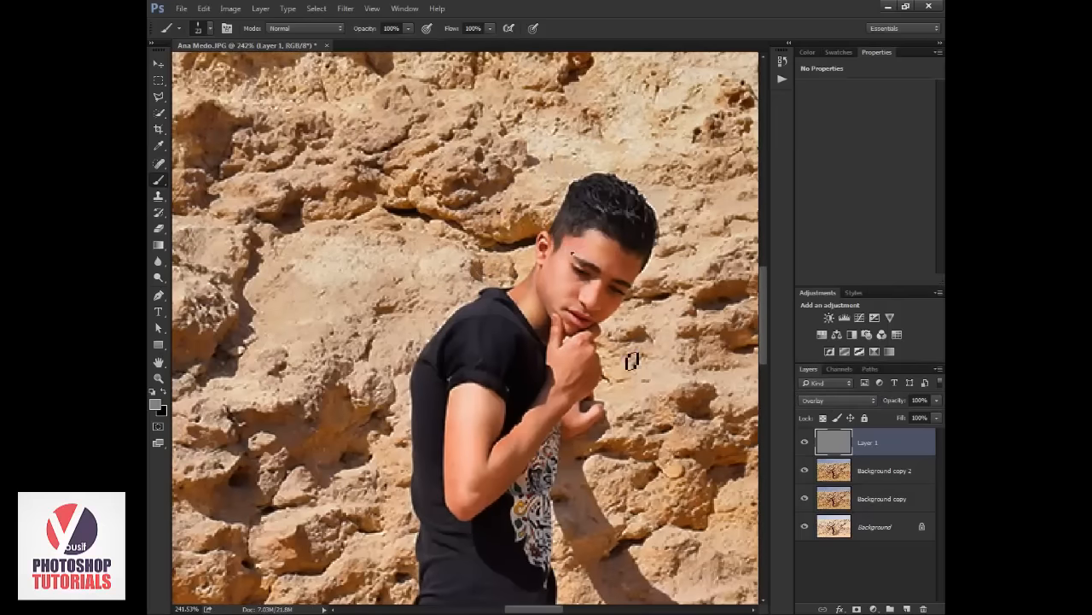
double_click(629, 366)
left_click(365, 29)
type("20")
key("Return")
Burn the shaded edge of the straight trouser leg using the Burn tool with a 40 px brush at 12% exposure.
left_click_drag(610, 358, 601, 159)
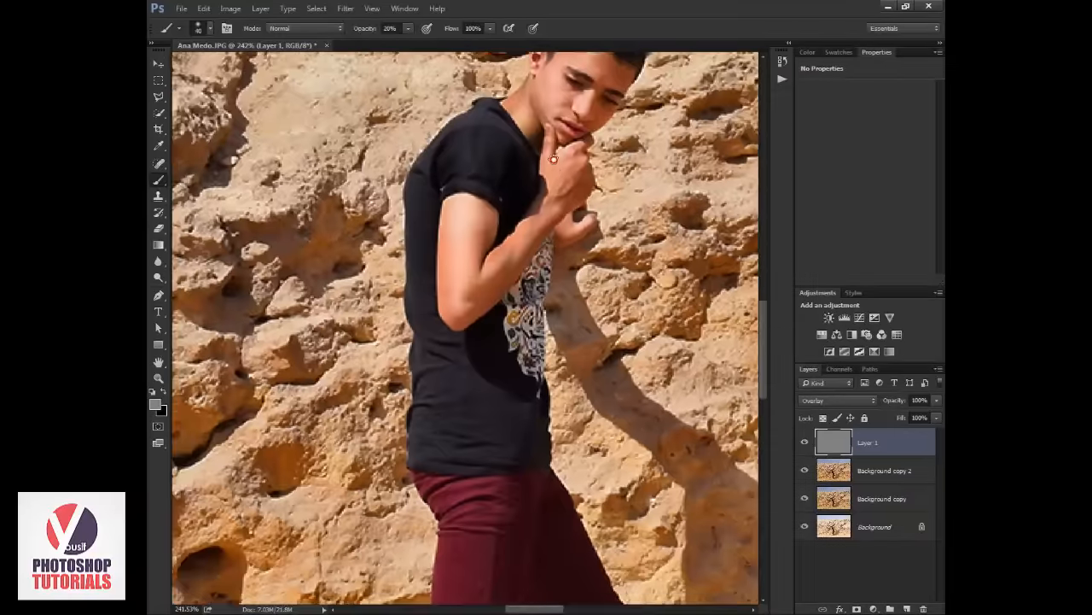
left_click_drag(326, 400, 308, 212)
right_click(158, 277)
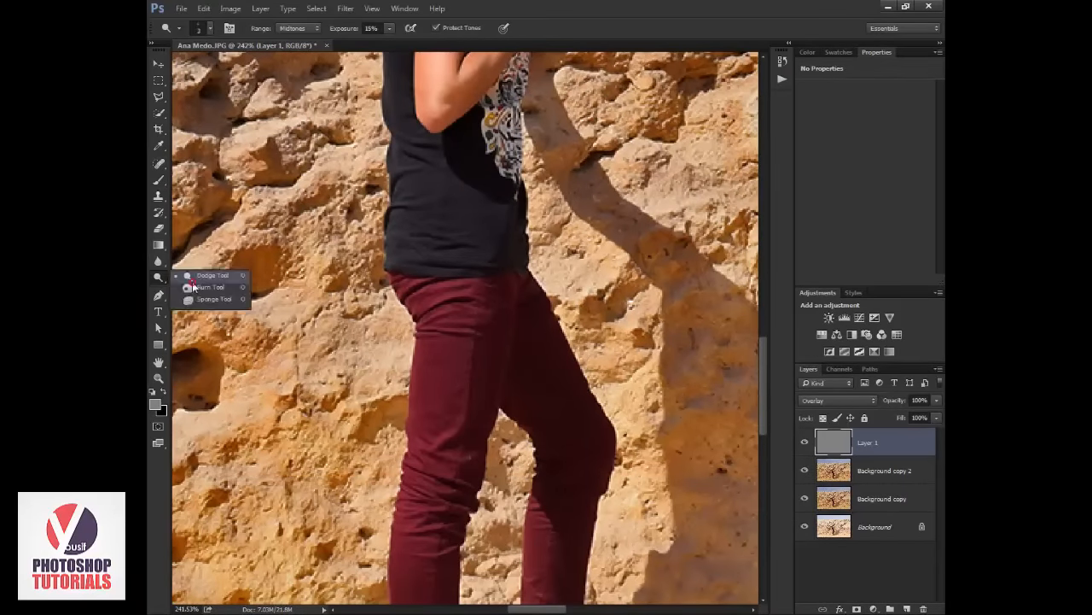
left_click(198, 288)
key("bracketright")
key("bracketright")
key("bracketright")
key("bracketright")
key("bracketright")
key("bracketright")
key("bracketright")
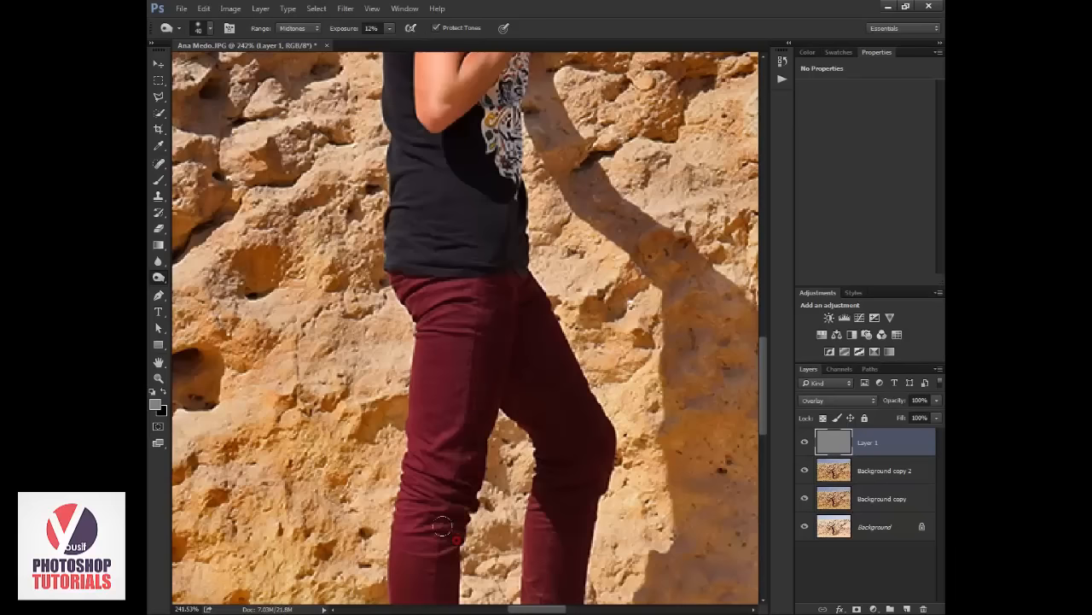
scroll(451, 478, "down", 3)
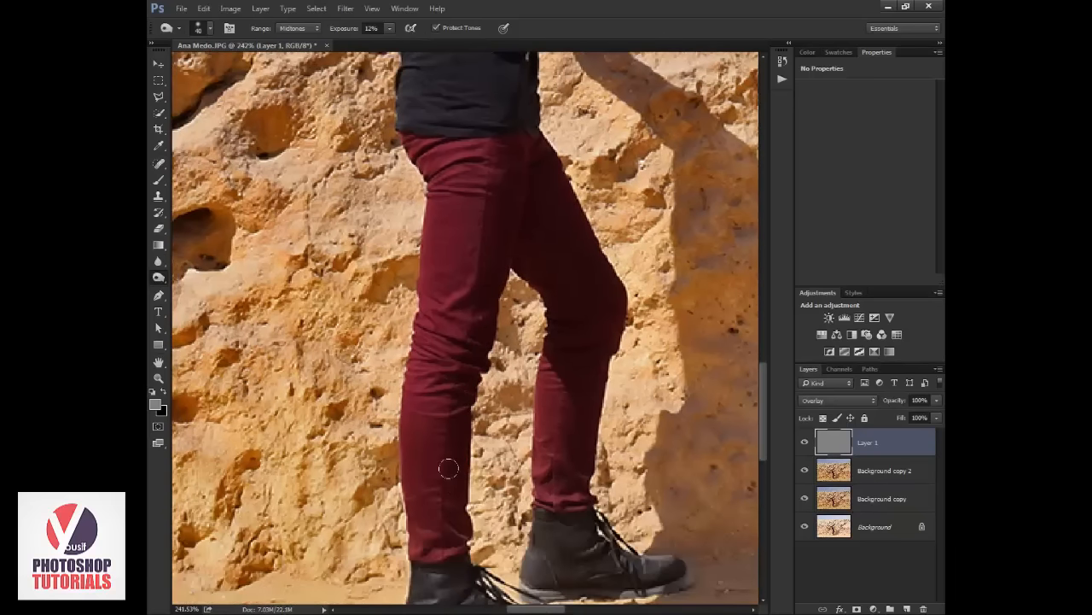
left_click_drag(464, 543, 458, 522)
Burn the front edge of the bent knee and shin with a 35 px brush, and touch up the straight lower leg.
key("bracketleft")
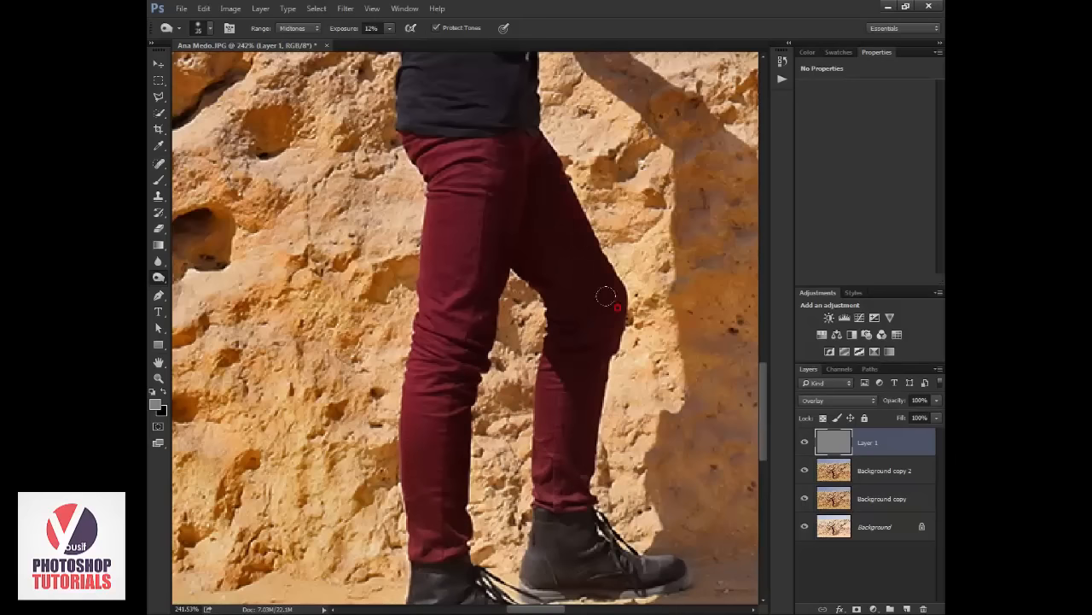
left_click_drag(611, 378, 600, 366)
left_click_drag(461, 481, 450, 470)
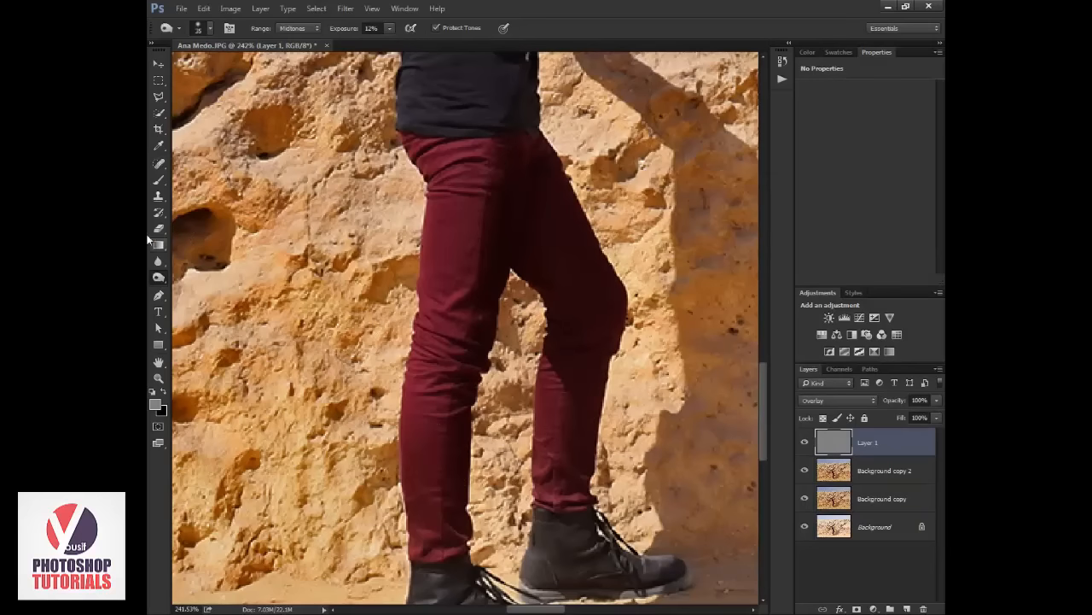
Dodge the thigh highlight of the straight trouser leg using the Dodge tool with a brush of about 25 px at 15% exposure.
right_click(158, 277)
left_click(195, 278)
key("bracketright")
key("bracketright")
key("bracketright")
key("bracketright")
key("bracketright")
key("bracketright")
key("bracketright")
left_click(458, 218)
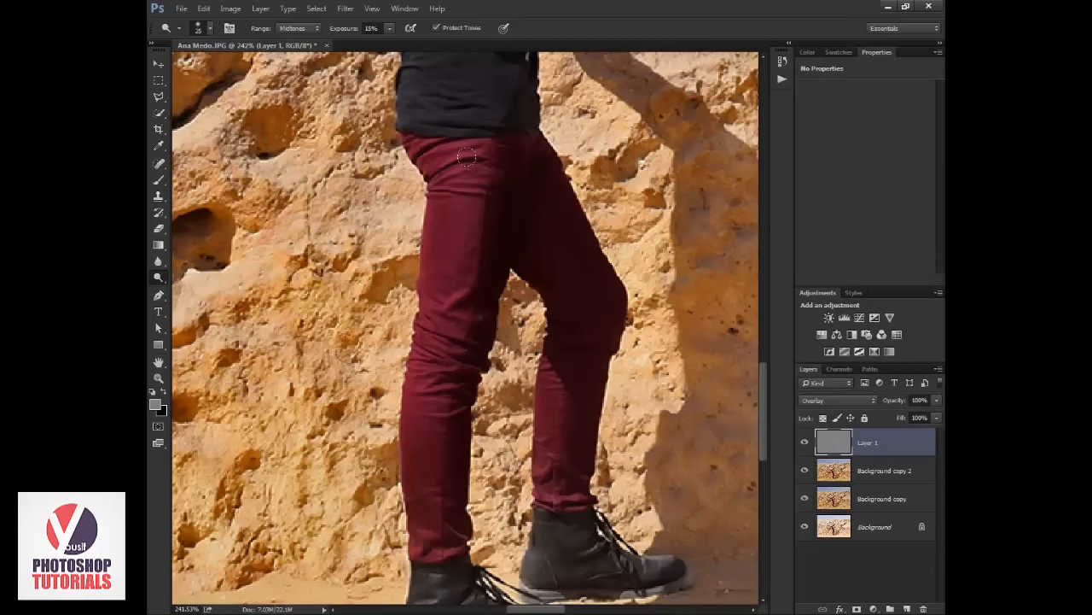
key("bracketright")
left_click(449, 292)
Dodge the highlights along the knee and shin of the straight leg with a 20 to 25 px brush.
key("bracketleft")
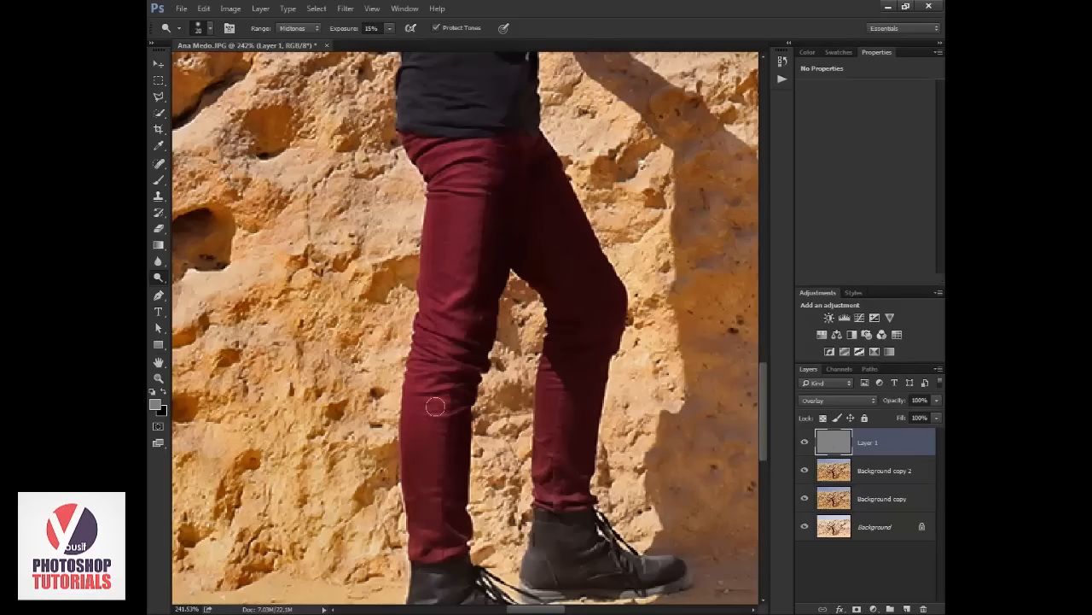
left_click(458, 310)
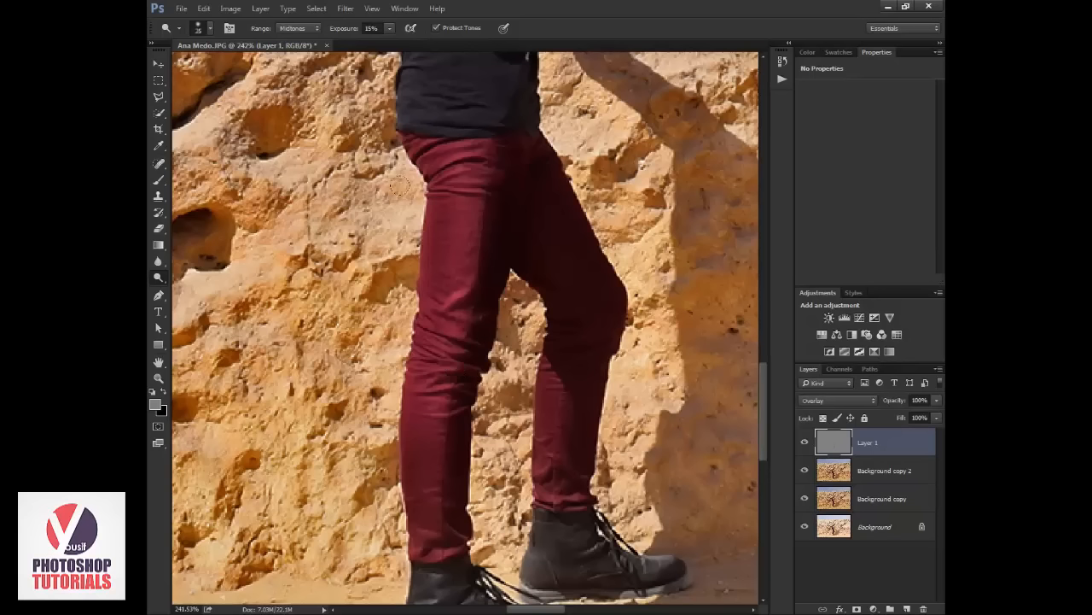
left_click(383, 362)
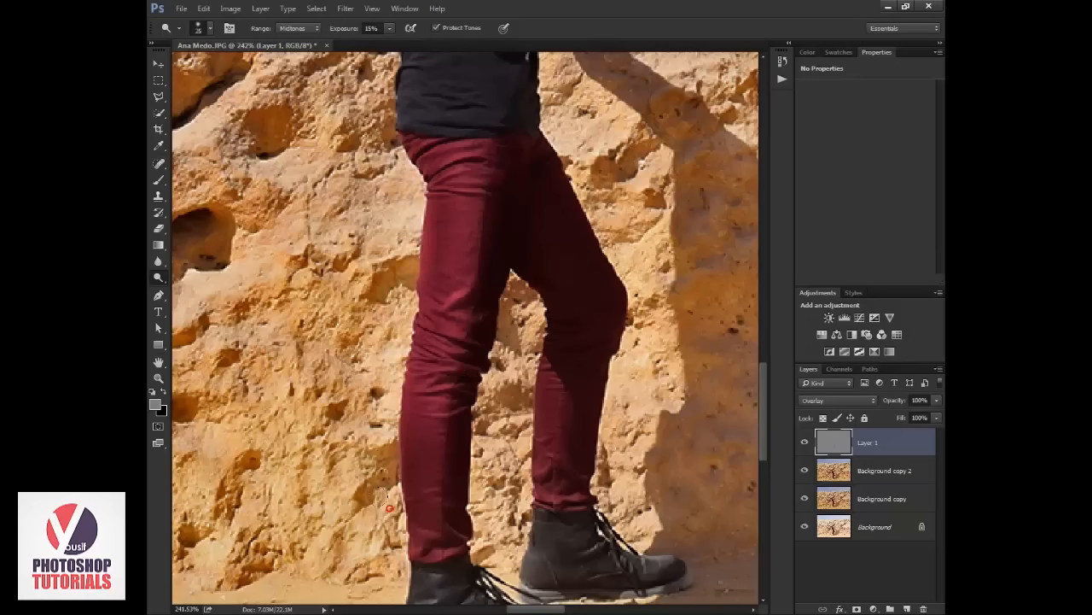
Dodge the middle of the bent leg from the inner thigh down to the ankle with a 25 px brush.
key("bracketleft")
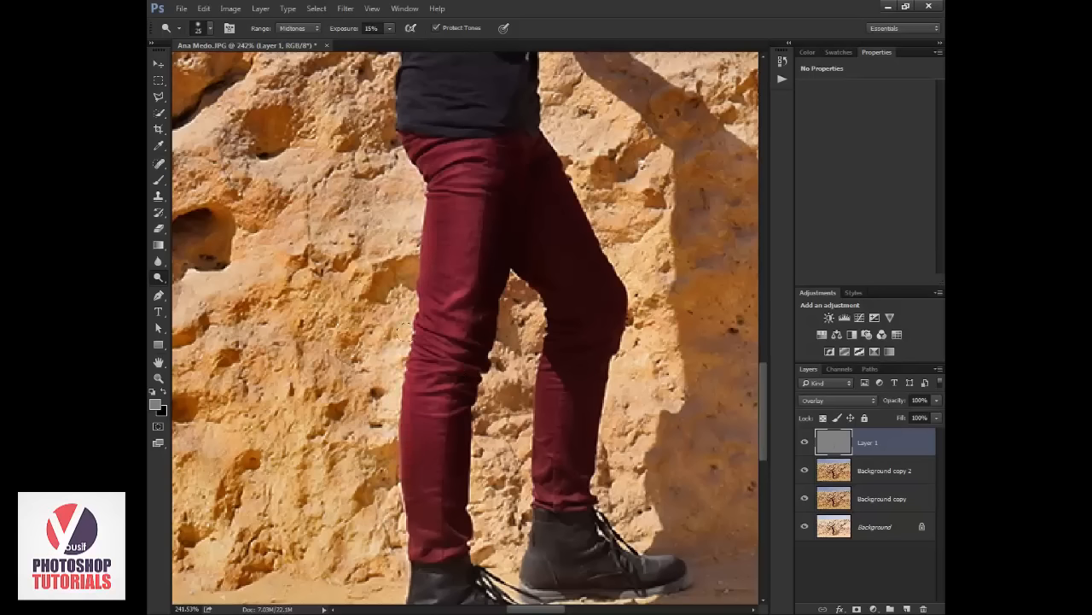
left_click(407, 311)
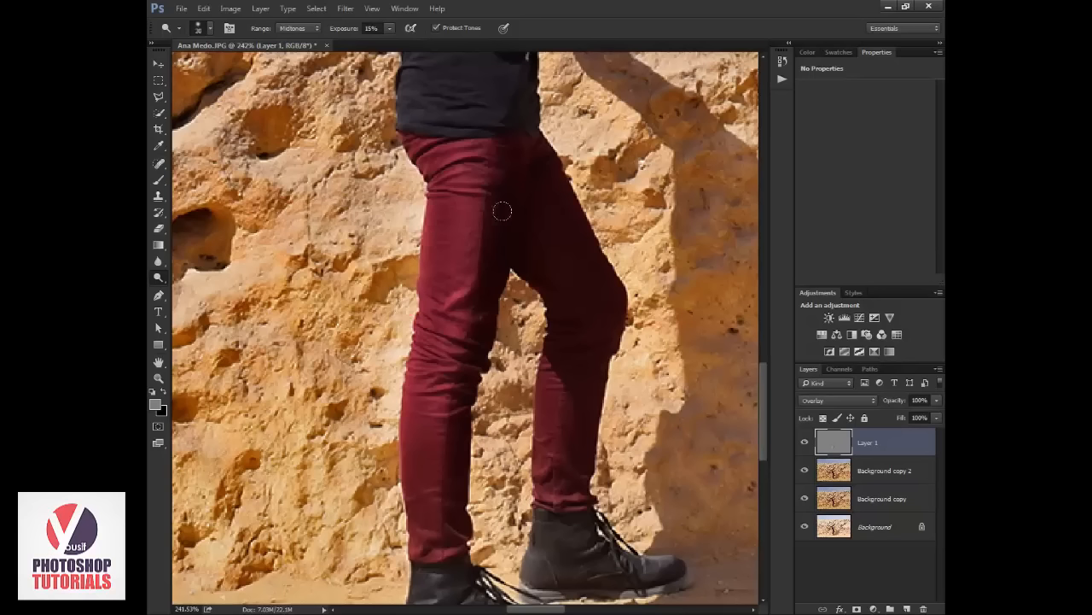
mouse_move(514, 205)
left_mouse_down()
mouse_move(567, 291)
mouse_move(522, 198)
mouse_move(552, 228)
mouse_move(572, 311)
mouse_move(556, 373)
left_mouse_up()
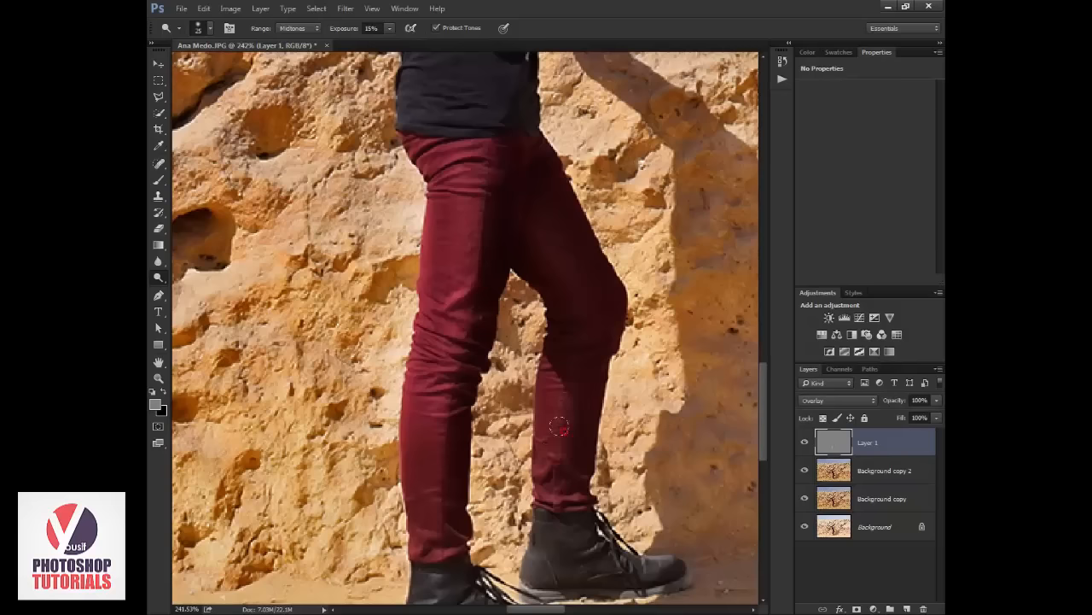
left_click_drag(551, 500, 561, 380)
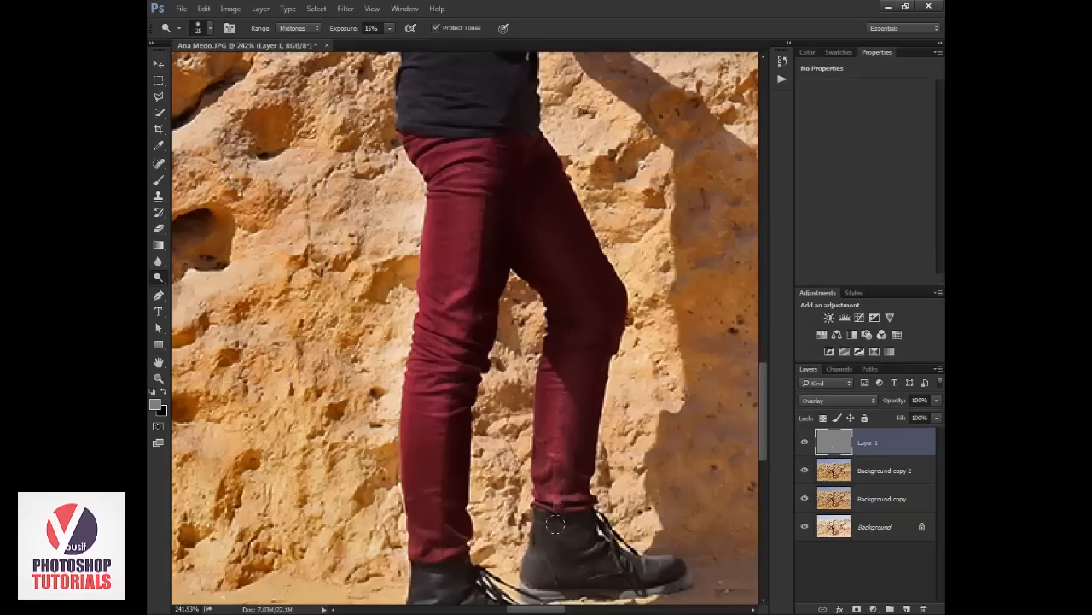
Dodge the highlights on the ankle and upper of the front boot, reducing the brush to 15 px.
left_click_drag(555, 525, 503, 370)
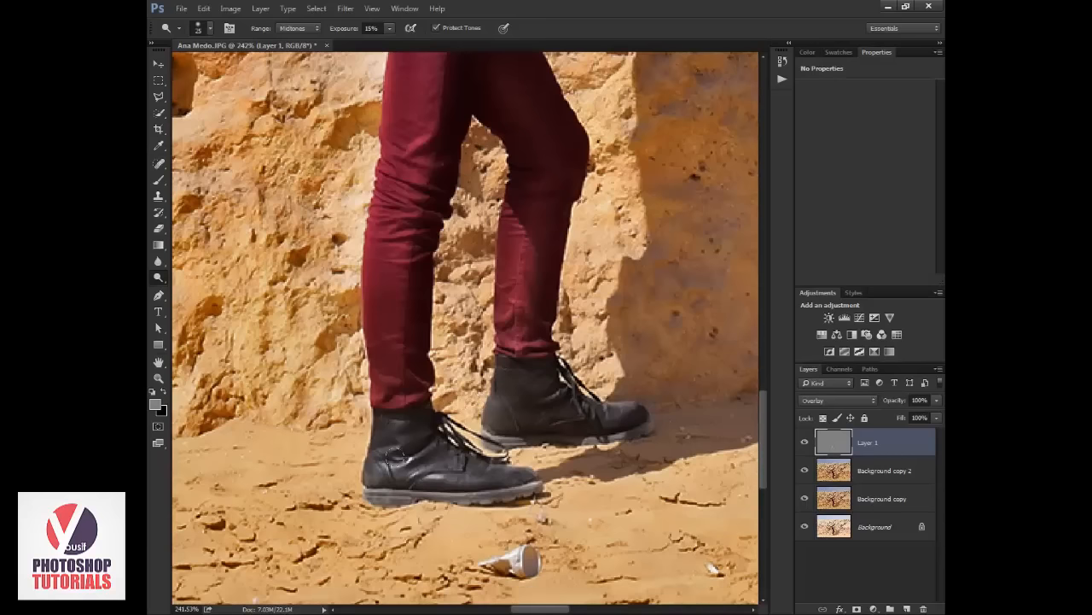
mouse_move(396, 453)
left_mouse_down()
mouse_move(397, 406)
mouse_move(406, 469)
mouse_move(454, 474)
left_mouse_up()
key("[")
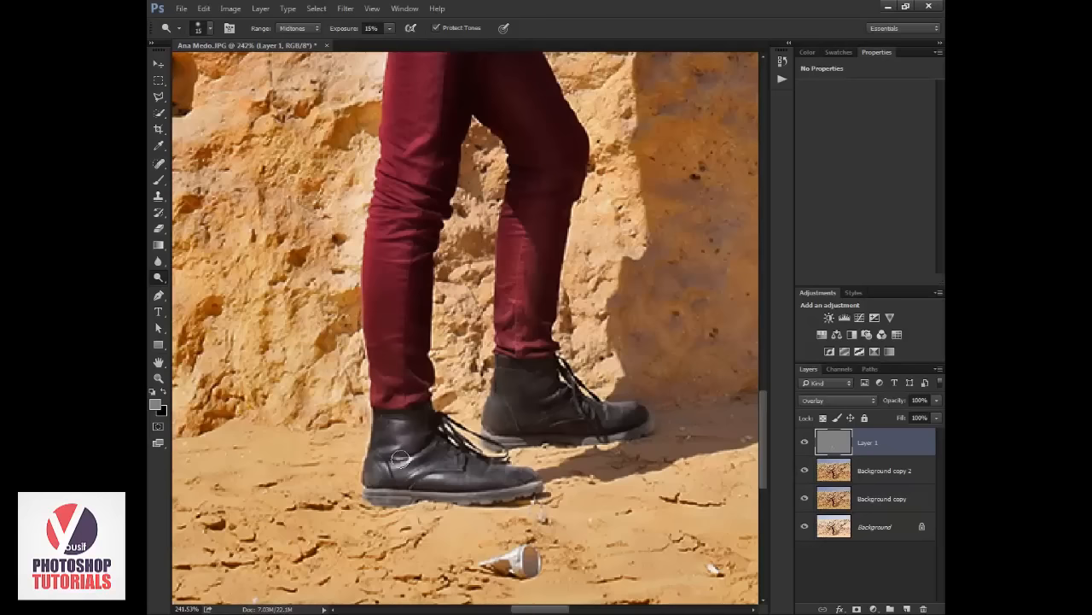
Burn the heel, sole edge and toe of the front boot using the Burn tool at 19% exposure.
right_click(158, 277)
left_click(205, 283)
left_click(350, 29)
type("19")
key("Return")
key("bracketleft")
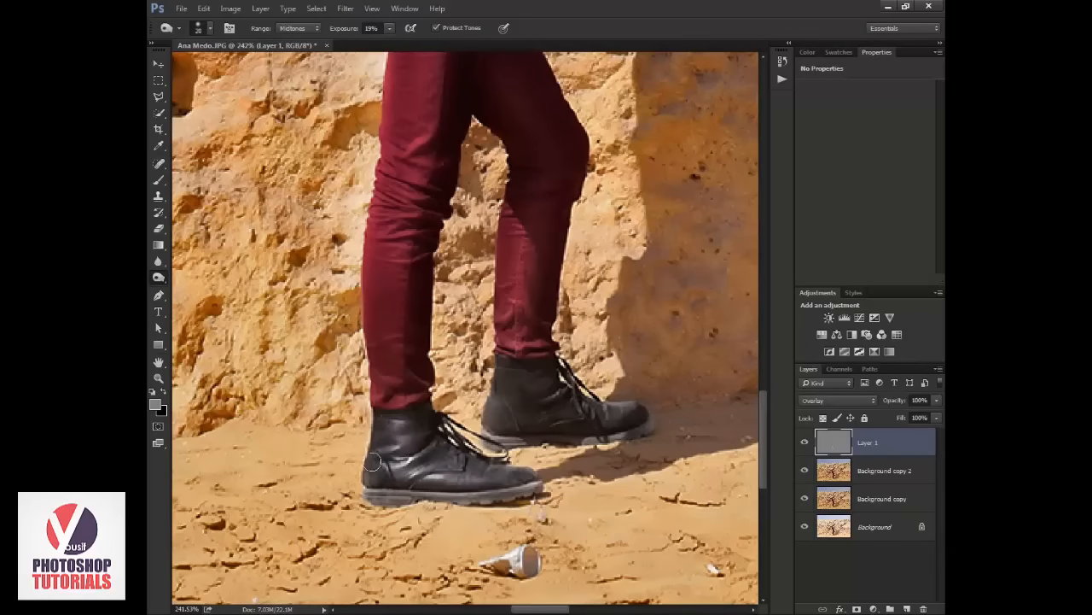
mouse_move(370, 484)
left_mouse_down()
mouse_move(486, 492)
mouse_move(419, 491)
mouse_move(526, 477)
mouse_move(453, 499)
mouse_move(503, 484)
mouse_move(399, 492)
left_mouse_up()
mouse_move(508, 470)
left_mouse_down()
mouse_move(481, 451)
mouse_move(521, 472)
mouse_move(448, 450)
left_mouse_up()
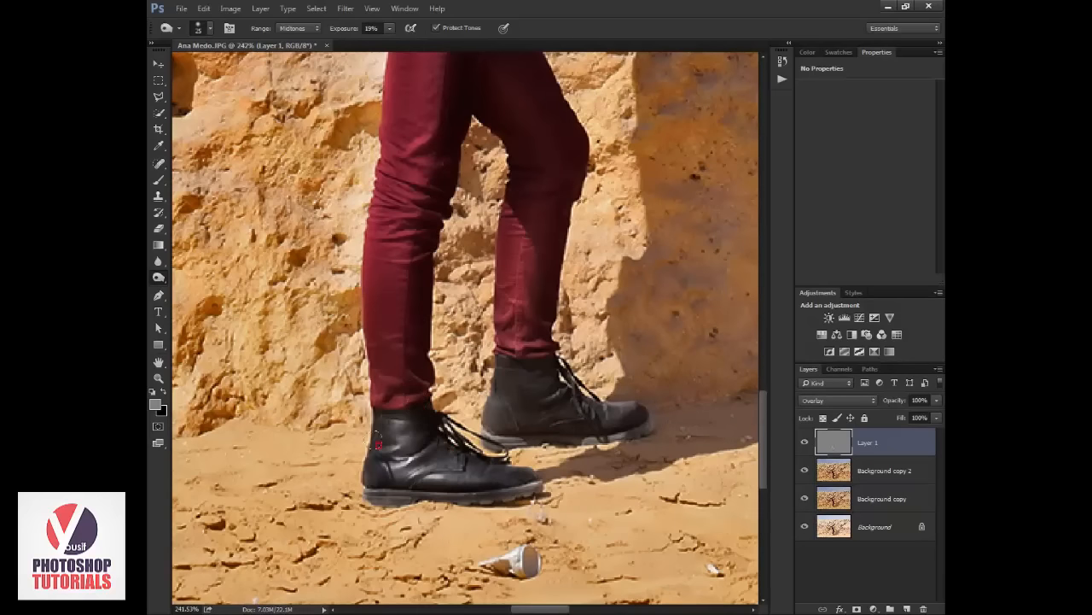
Burn the heel and toe of the rear boot with a brush of about 20 px.
mouse_move(499, 400)
left_mouse_down()
mouse_move(487, 377)
mouse_move(499, 359)
mouse_move(486, 365)
mouse_move(499, 443)
left_mouse_up()
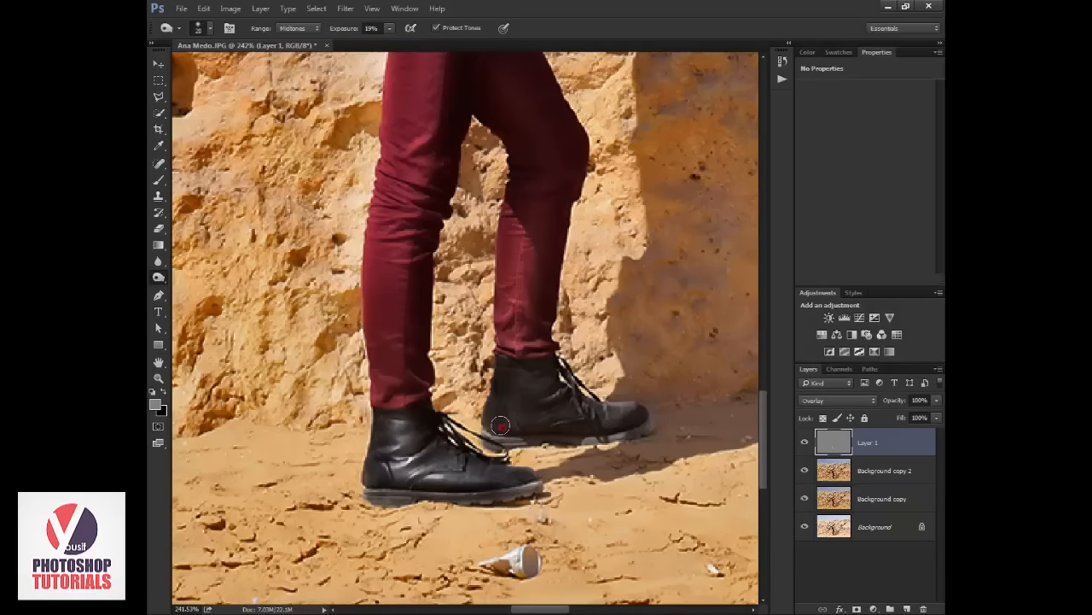
key("[")
left_click(634, 415)
mouse_move(633, 414)
left_mouse_down()
mouse_move(534, 425)
mouse_move(601, 399)
mouse_move(537, 360)
mouse_move(546, 355)
mouse_move(518, 399)
mouse_move(523, 413)
mouse_move(644, 404)
left_mouse_up()
Dodge the fabric crease at the top of the thigh using the Dodge tool with a 3 px brush at 50% exposure.
right_click(157, 277)
left_click(209, 279)
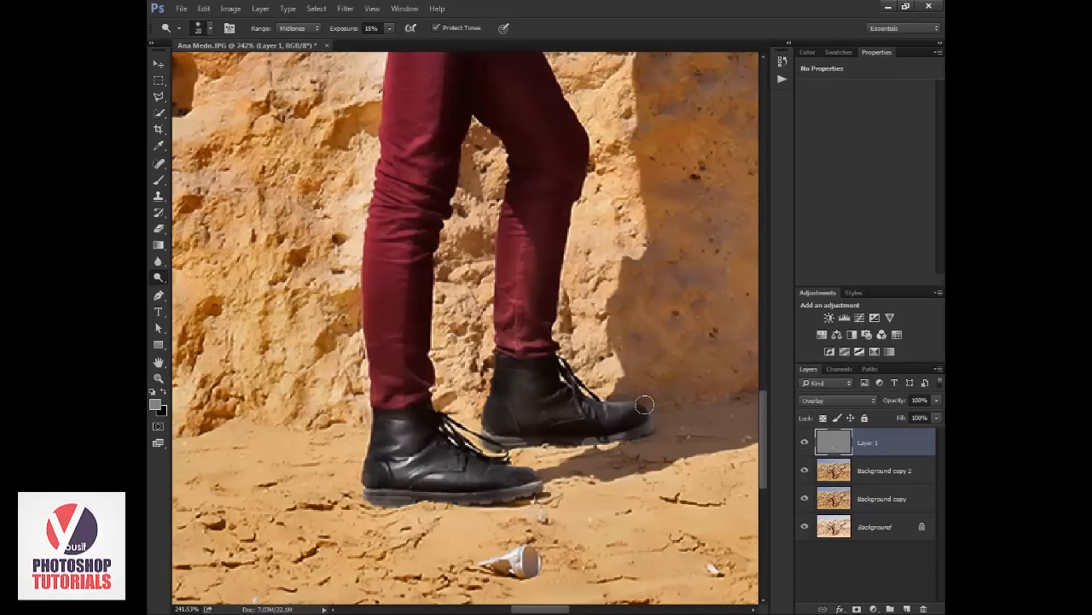
key("ctrl+0")
key("z")
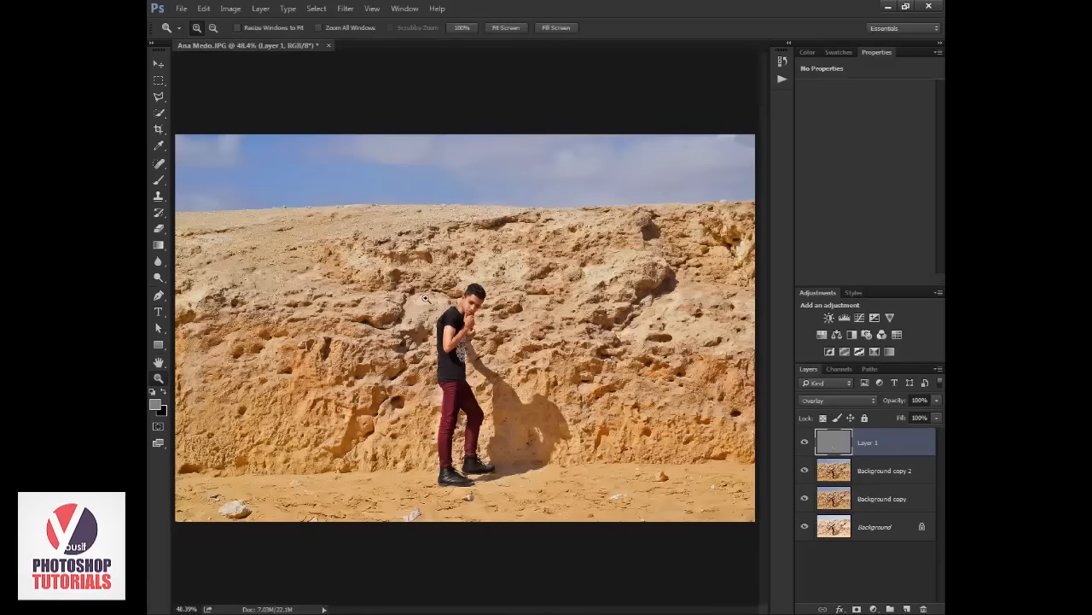
left_click_drag(421, 295, 484, 400)
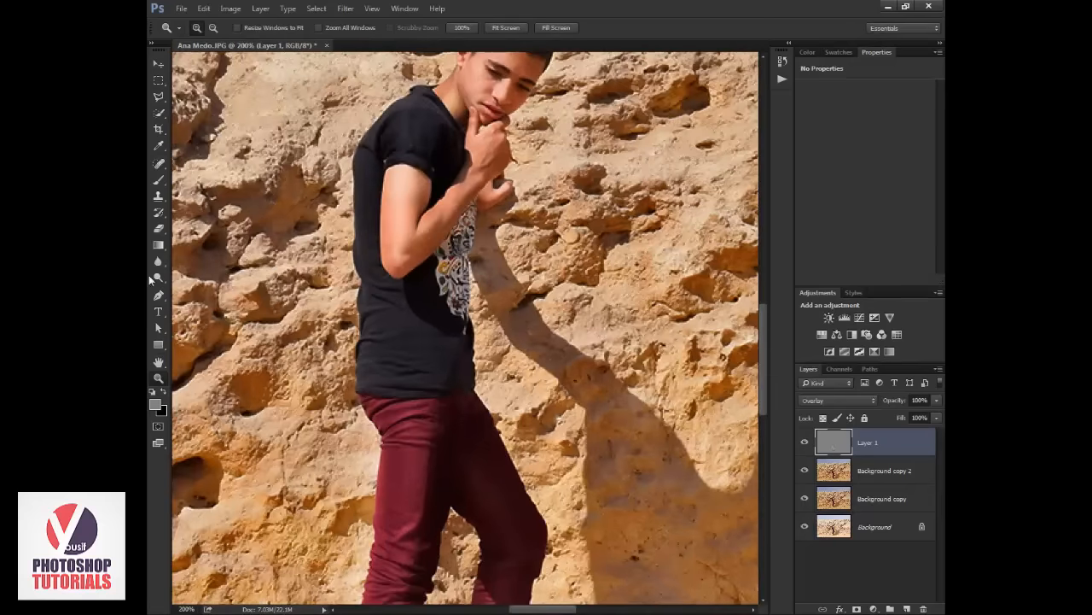
left_click_drag(354, 434, 377, 341)
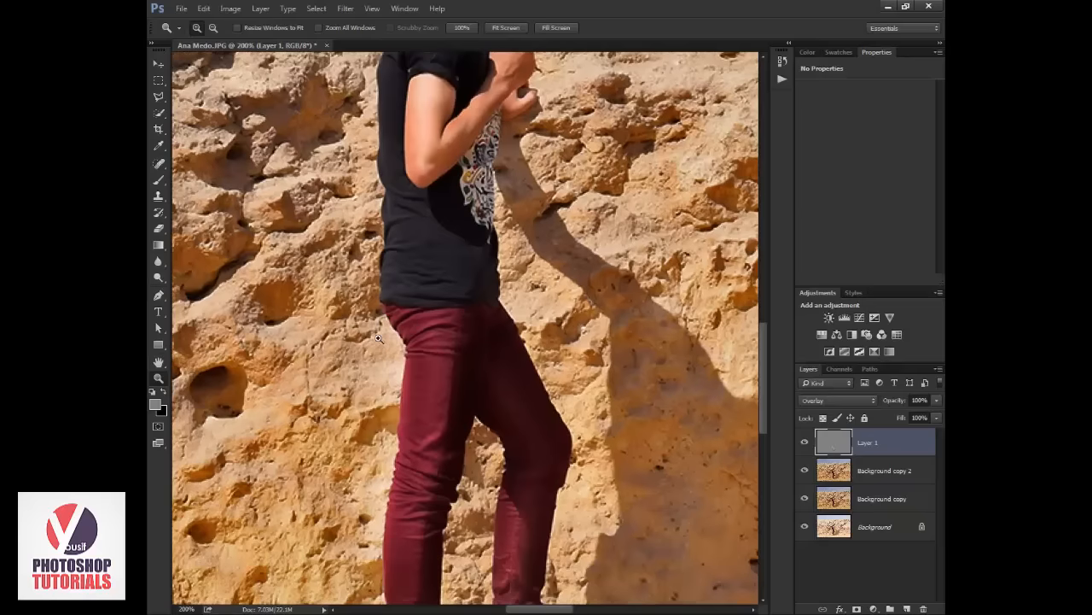
left_click_drag(338, 277, 474, 421)
left_click(158, 275)
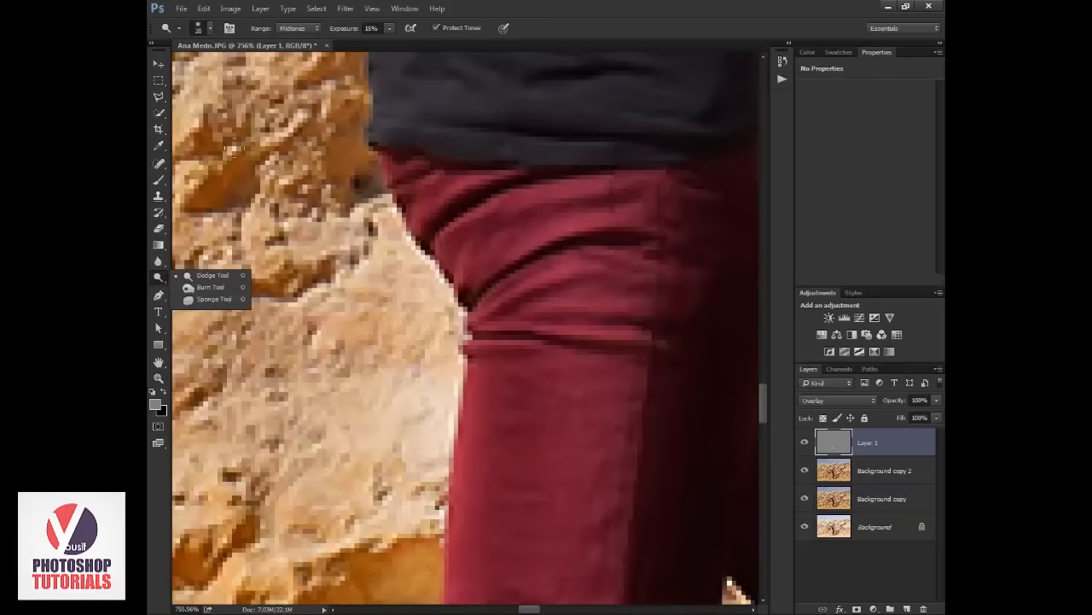
left_click(342, 34)
left_click(342, 31)
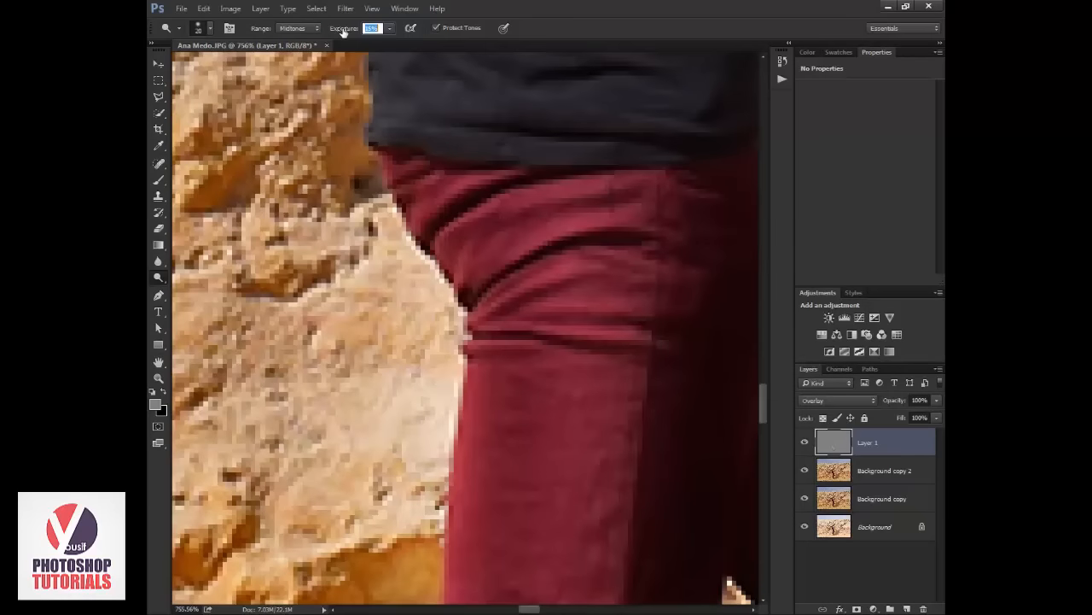
type("50")
key("Return")
key("bracketleft")
key("bracketleft")
key("bracketleft")
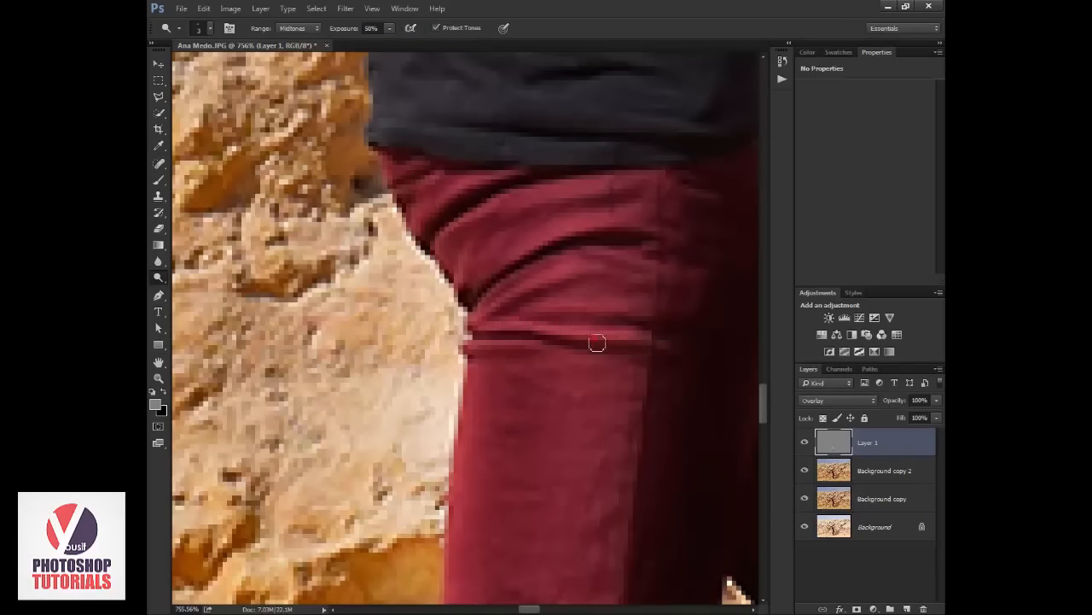
Dodge the fabric crease just above the front knee of the trousers, enlarging the brush to 5 px.
key("ctrl+minus")
key("ctrl+minus")
key("ctrl+minus")
key("ctrl+minus")
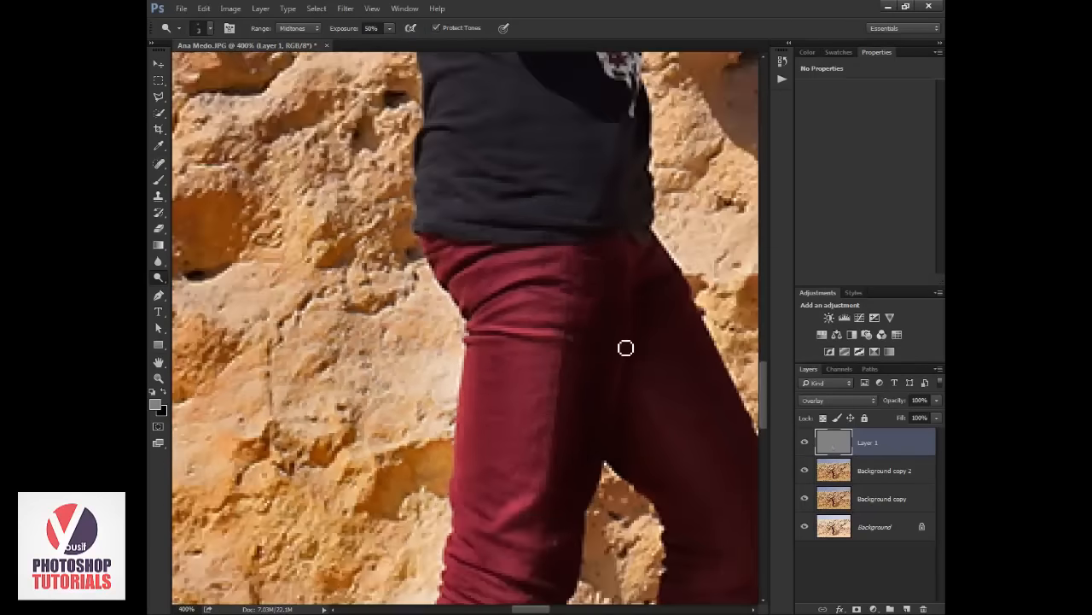
left_click_drag(572, 391, 576, 275)
key("bracketright")
key("bracketright")
key("bracketright")
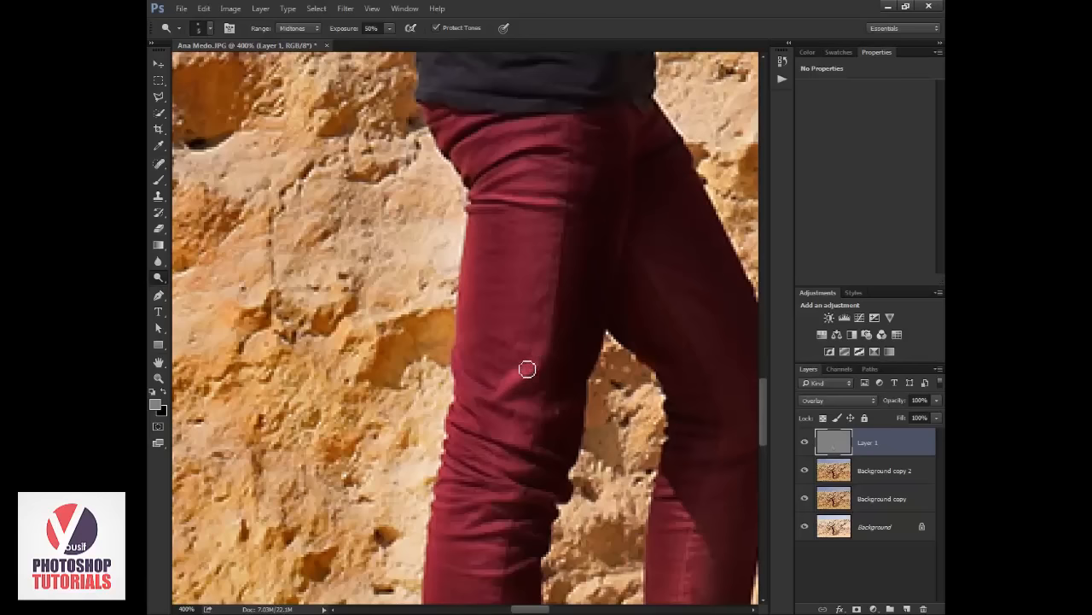
left_click_drag(532, 365, 503, 399)
Dodge the fabric folds along the hip and upper thigh of the trousers with a 3 to 4 px brush.
key("bracketleft")
key("bracketleft")
key("bracketleft")
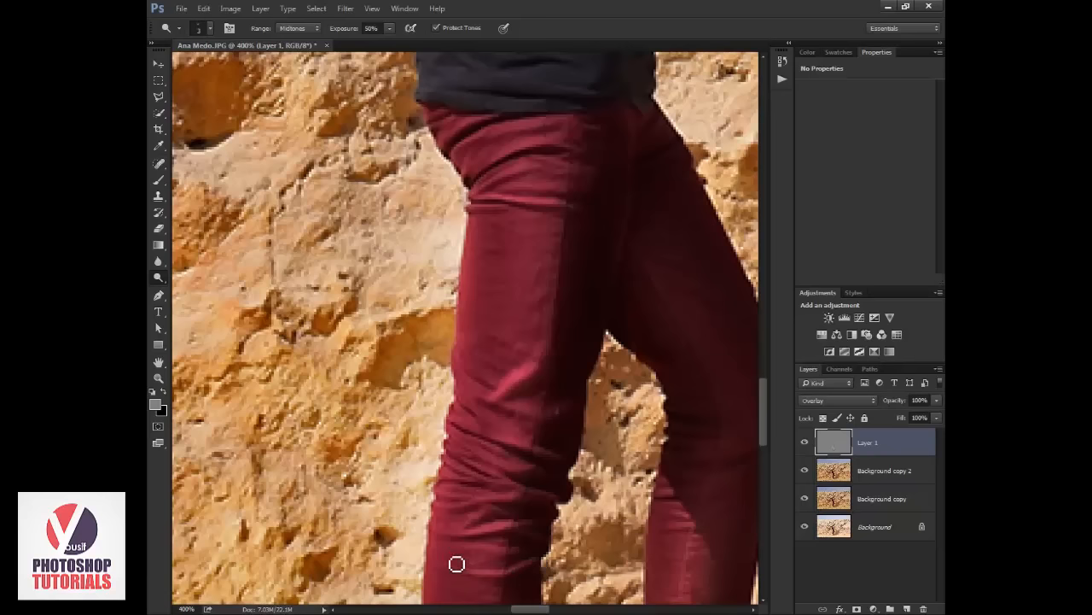
left_click_drag(585, 207, 599, 269)
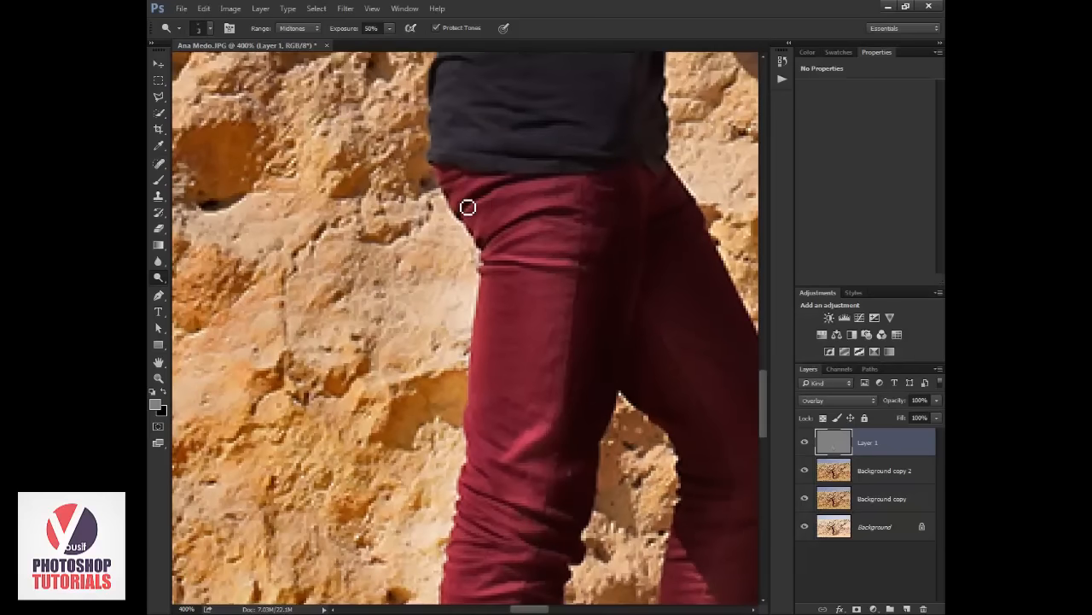
left_click_drag(466, 214, 502, 381)
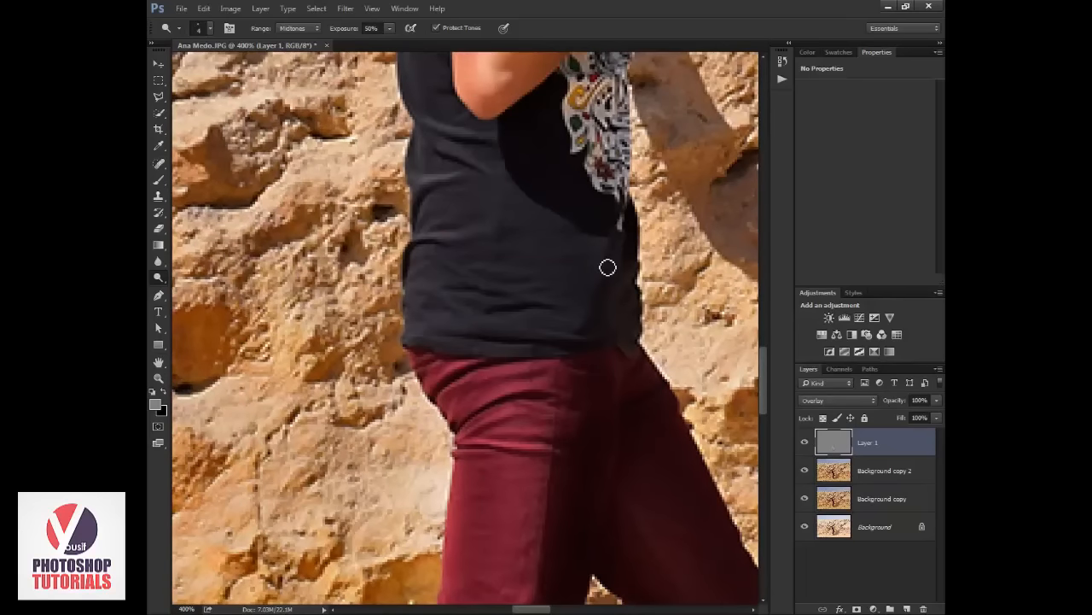
Dodge the lower part of the black T-shirt at 15% exposure with a 40 px brush.
scroll(498, 447, "up", 5)
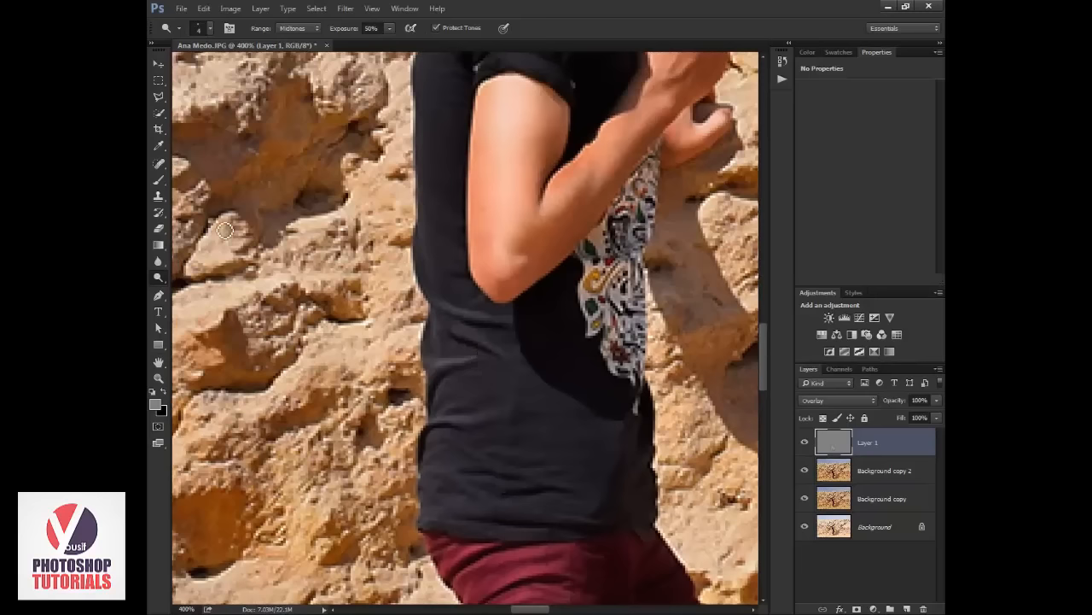
left_click(345, 28)
key("Return")
key("bracketright")
key("bracketright")
key("bracketright")
key("bracketright")
key("bracketright")
key("bracketright")
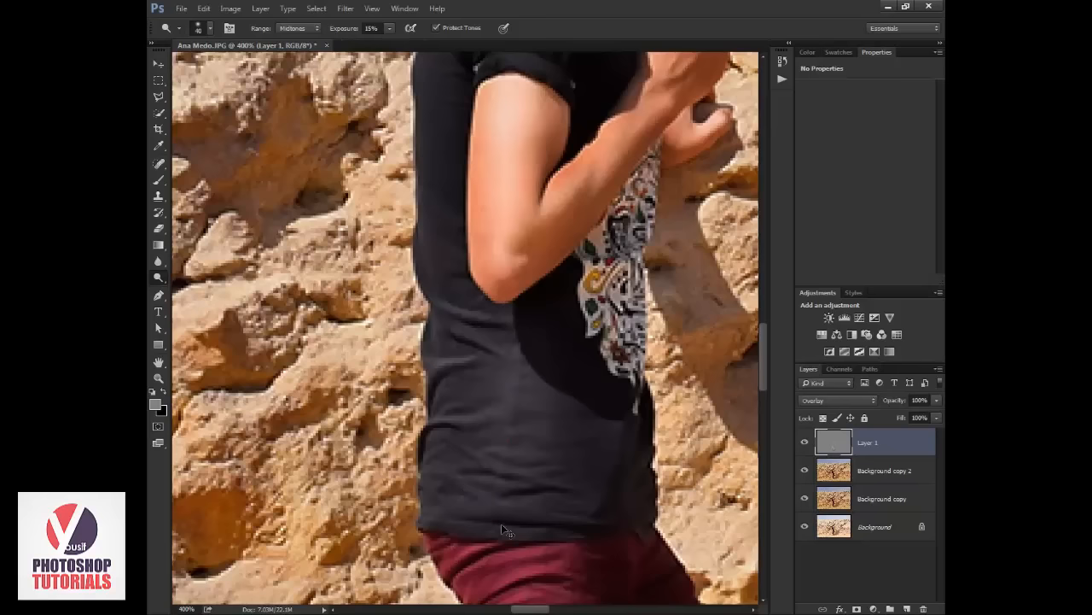
Compare the photo with and without the gray Overlay layer to judge the dodging and burning.
key("ctrl+0")
key("z")
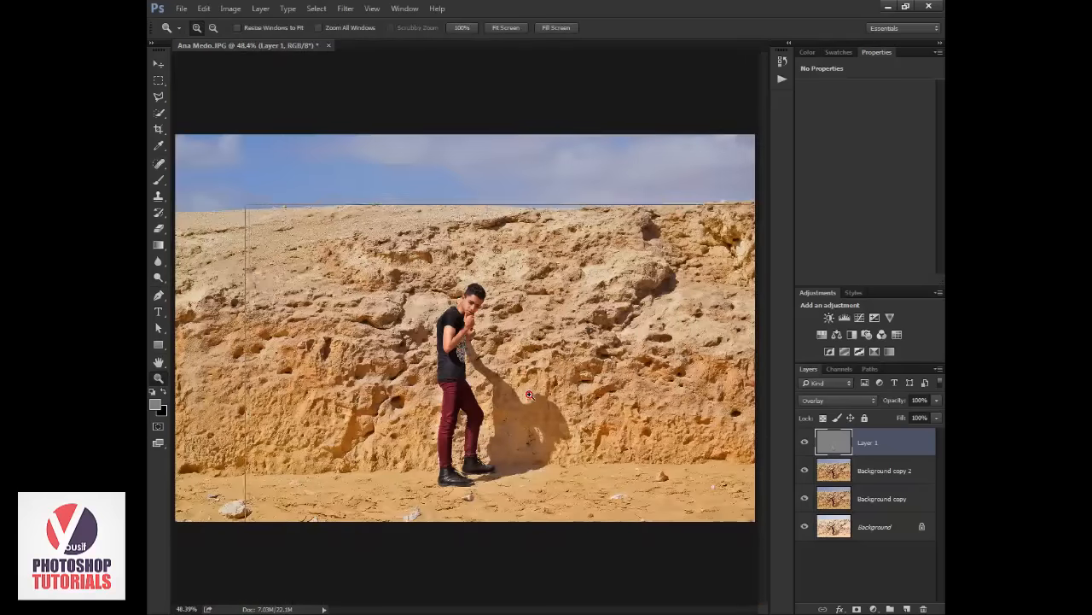
left_click(530, 395)
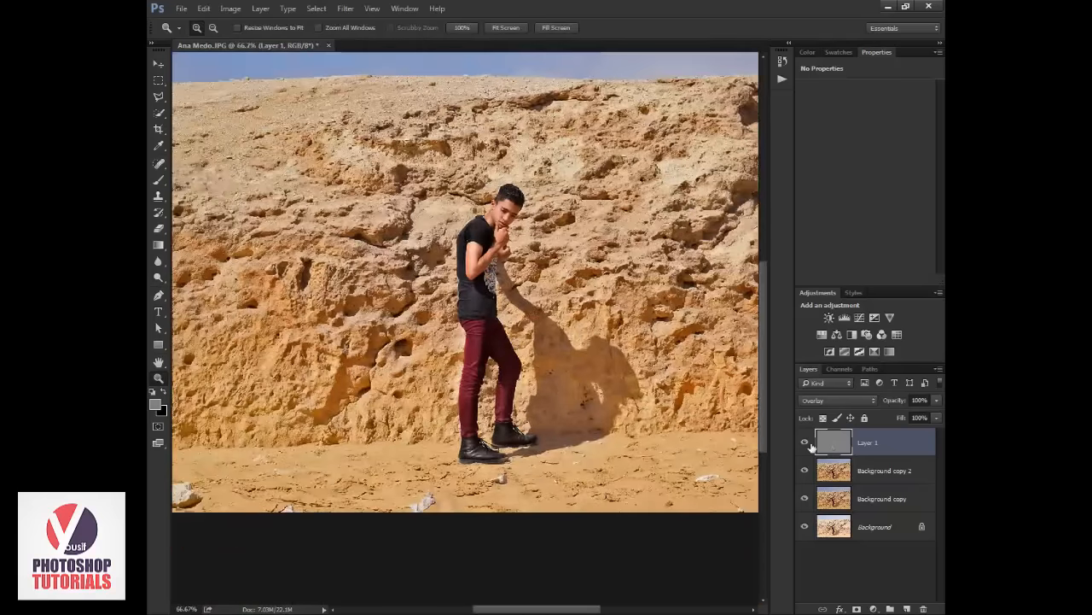
left_click(805, 443)
left_click(806, 443)
left_click(806, 443)
left_click(806, 443)
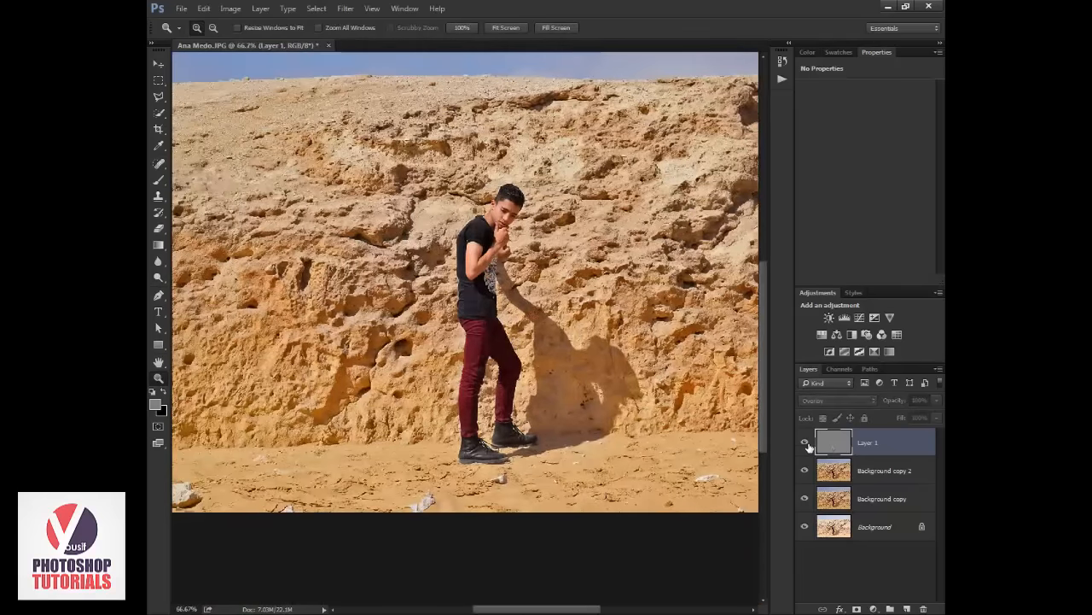
left_click(806, 443)
left_click(806, 443)
left_click(806, 443)
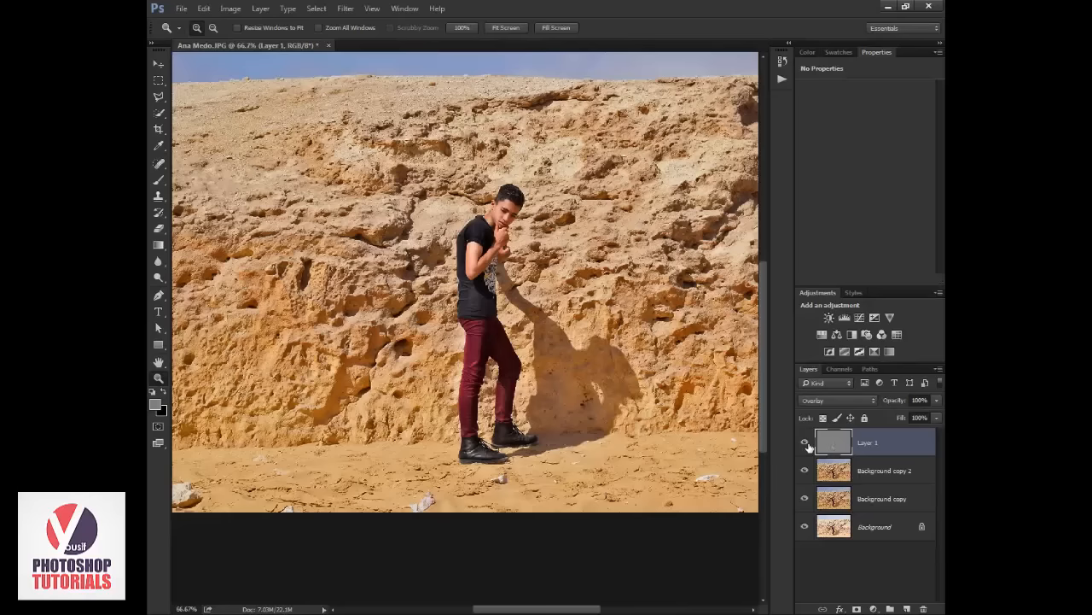
Trace the man with the Pen tool and turn the path into a selection of the background around him.
left_click(497, 305, "alt")
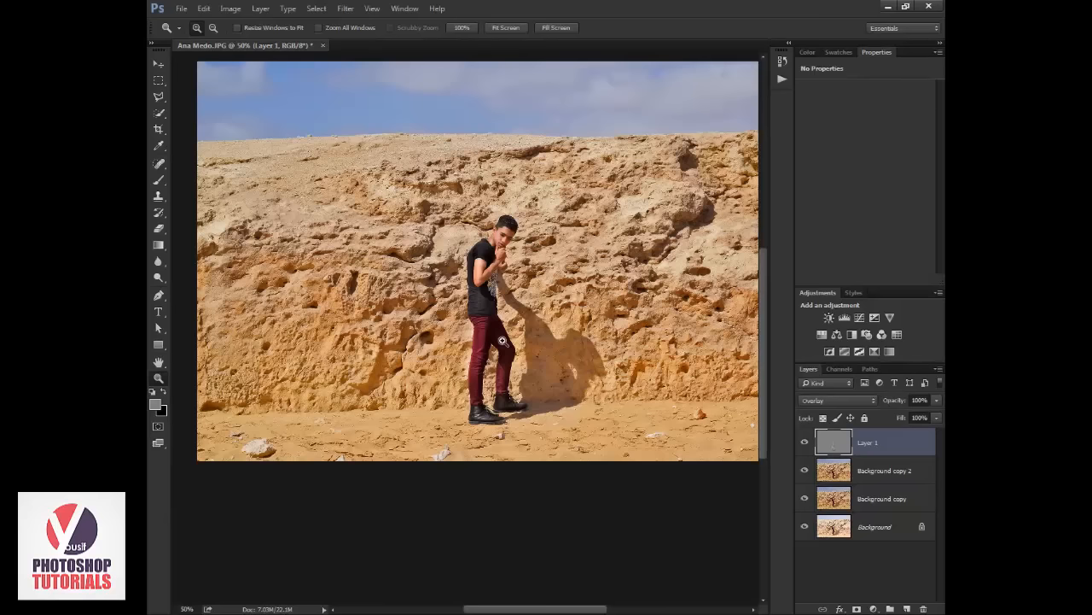
left_click_drag(434, 229, 543, 460)
left_click_drag(369, 425, 542, 564)
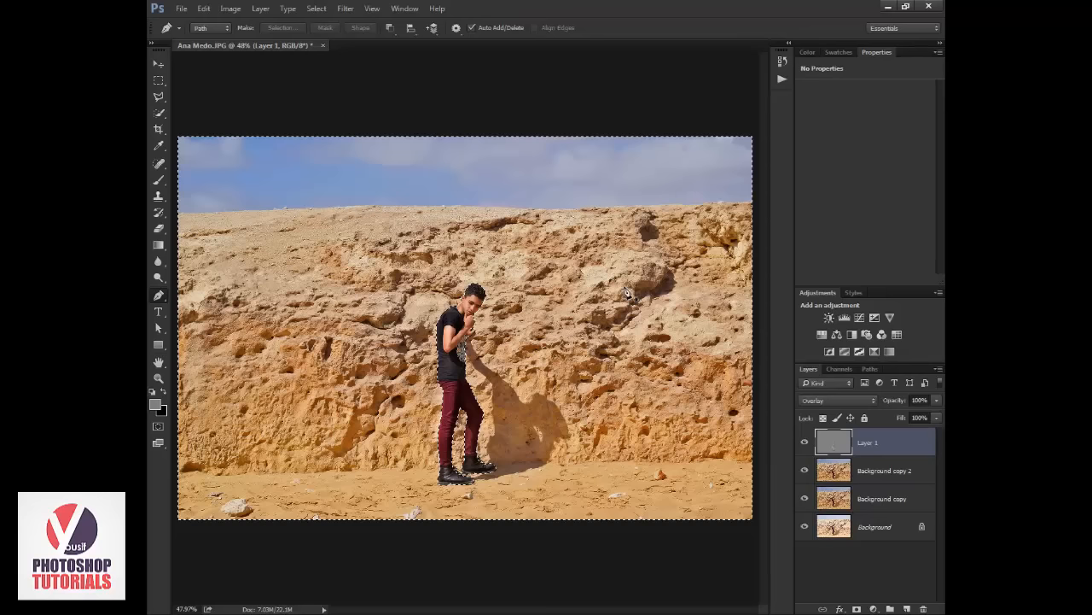
Try to copy the selected area of Background copy 2 to a new layer and view it in isolation.
key("v")
left_click(888, 469)
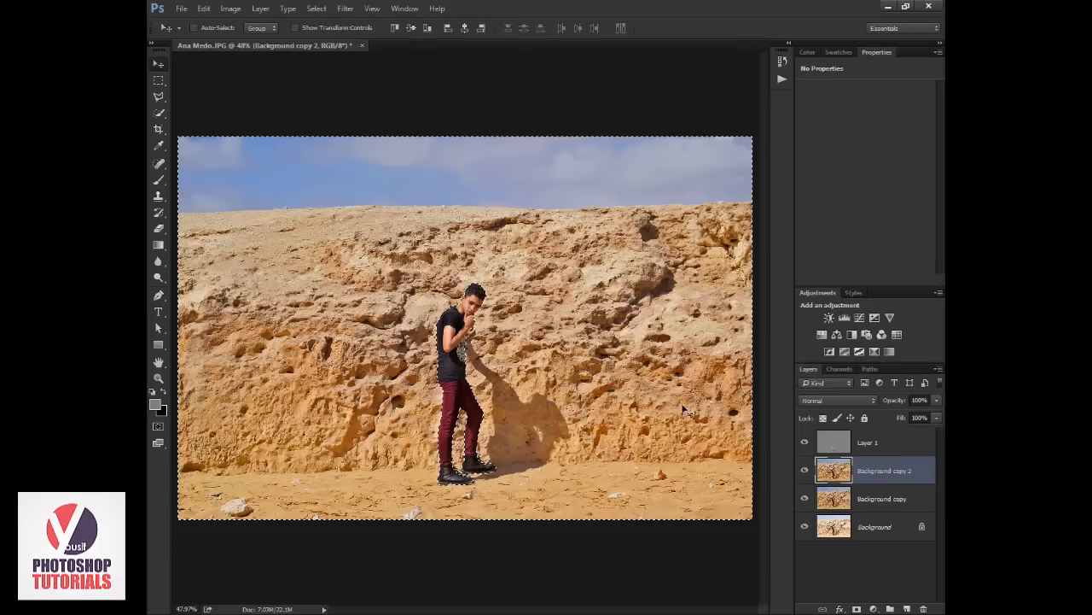
key("ctrl+j")
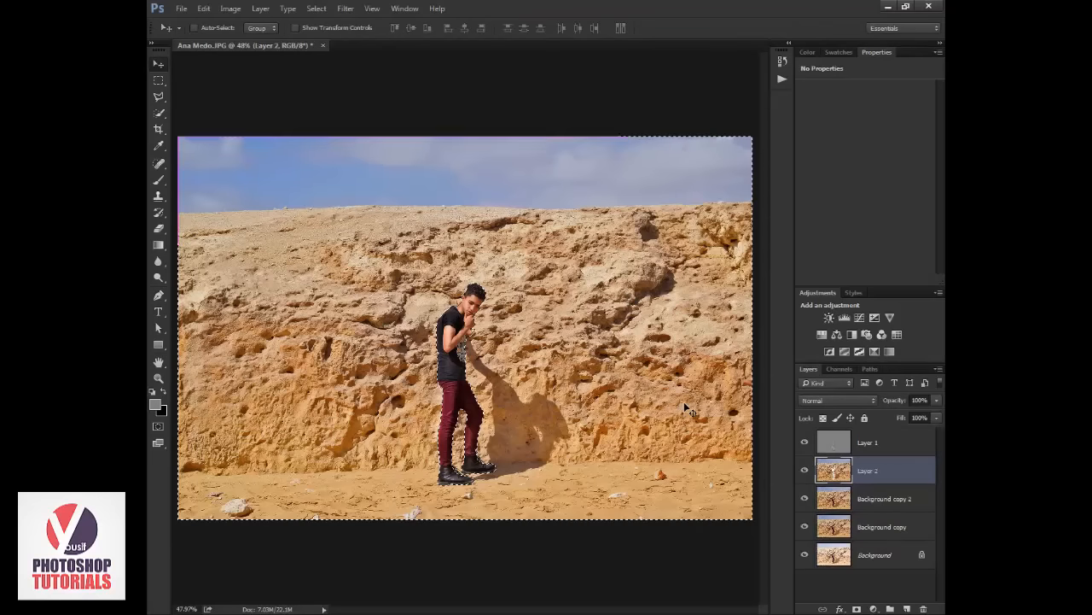
left_click(805, 471, "alt")
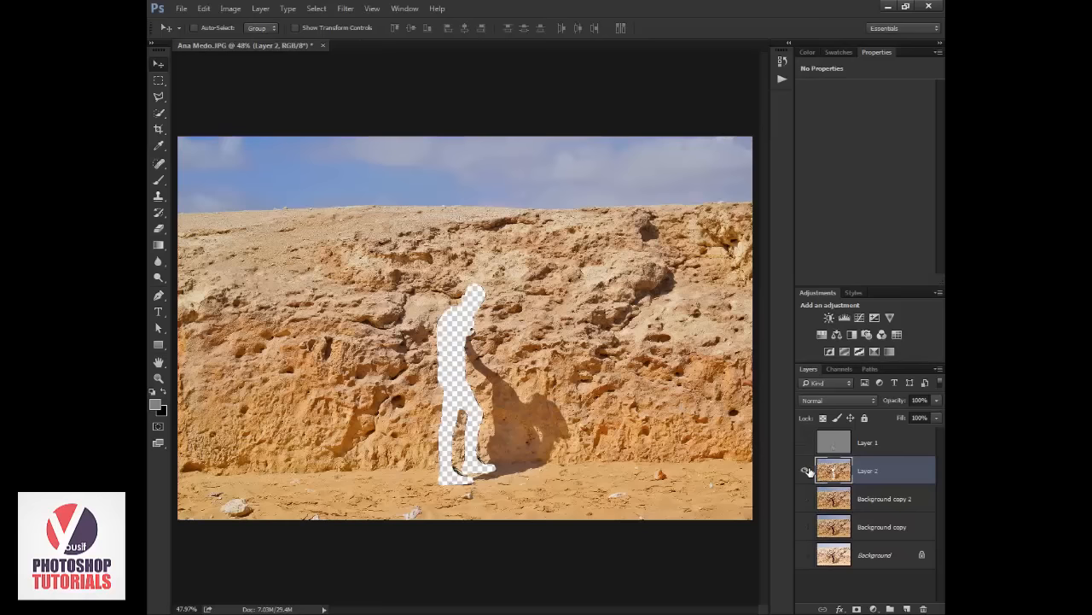
key("ctrl+z")
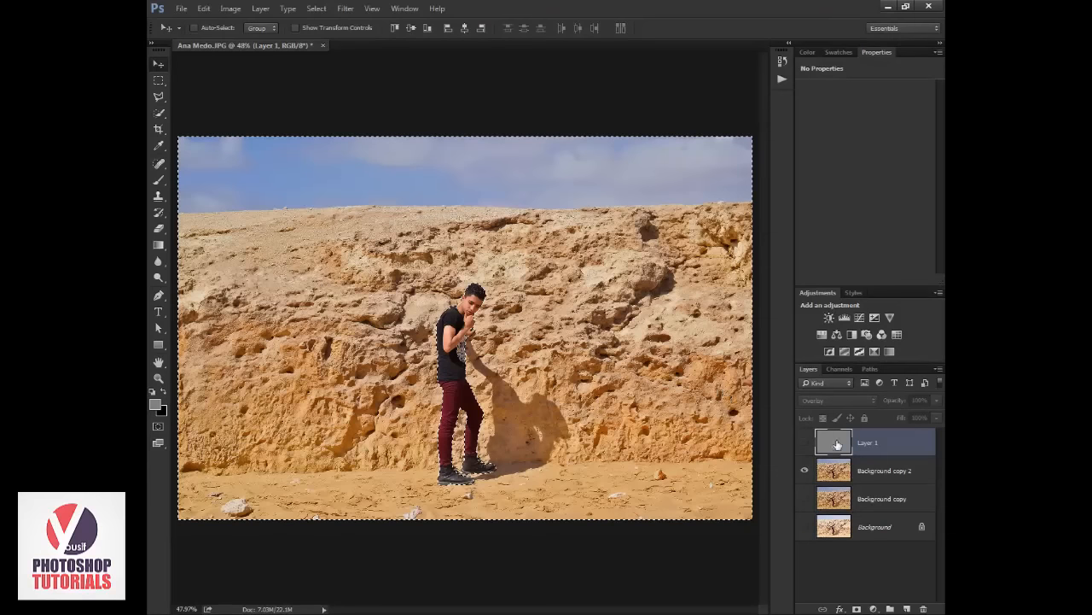
left_click_drag(803, 459, 803, 538)
left_click(804, 442)
Invert the selection, copy the man from Background copy 2 to a new layer, and check the cut-out in isolation.
left_click(840, 474)
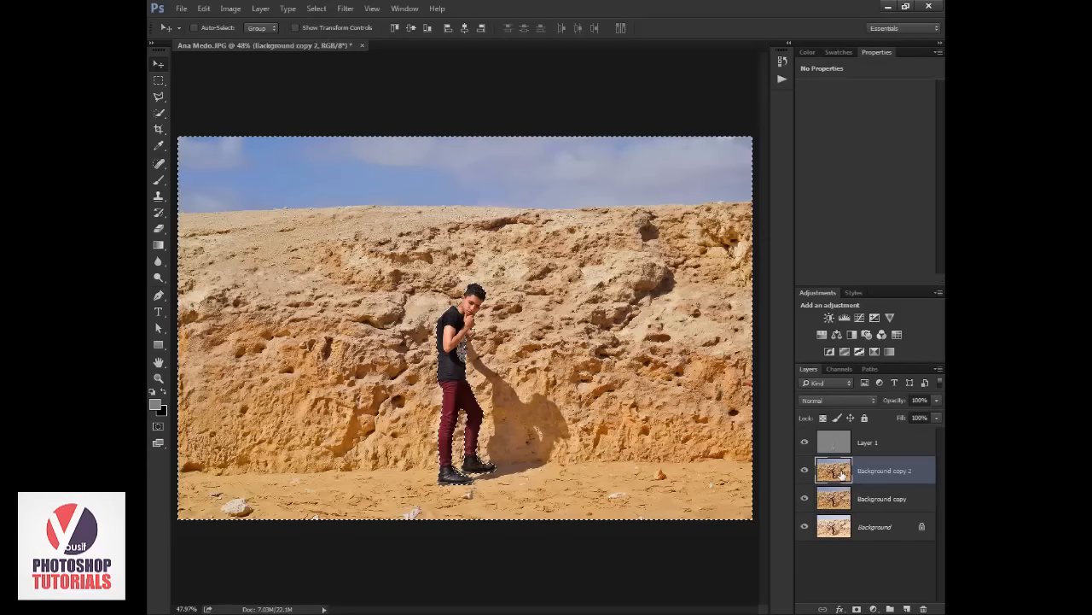
left_click(842, 476, "ctrl")
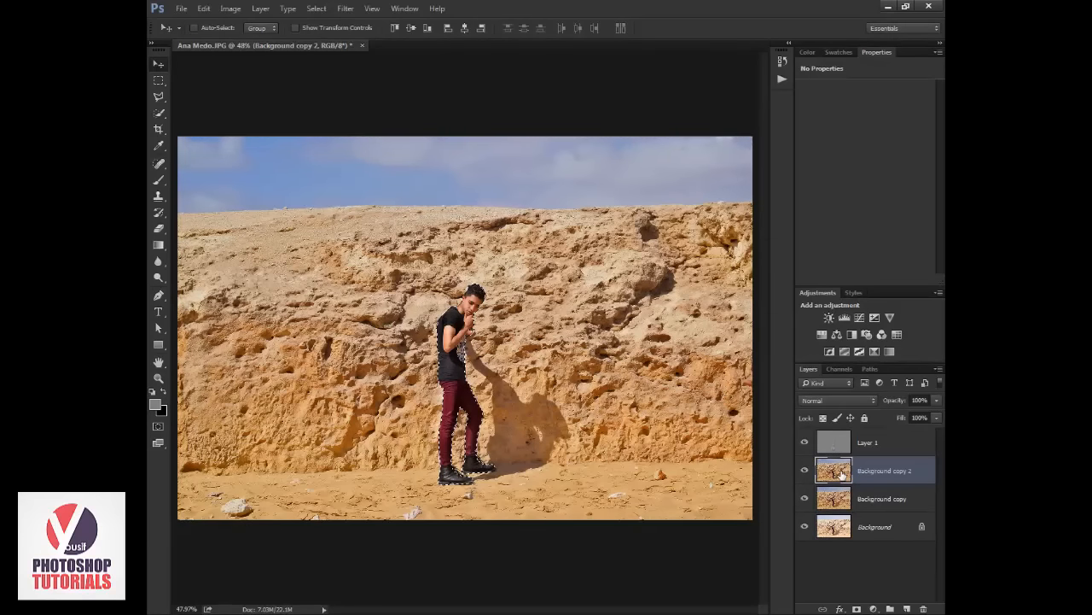
key("ctrl+j")
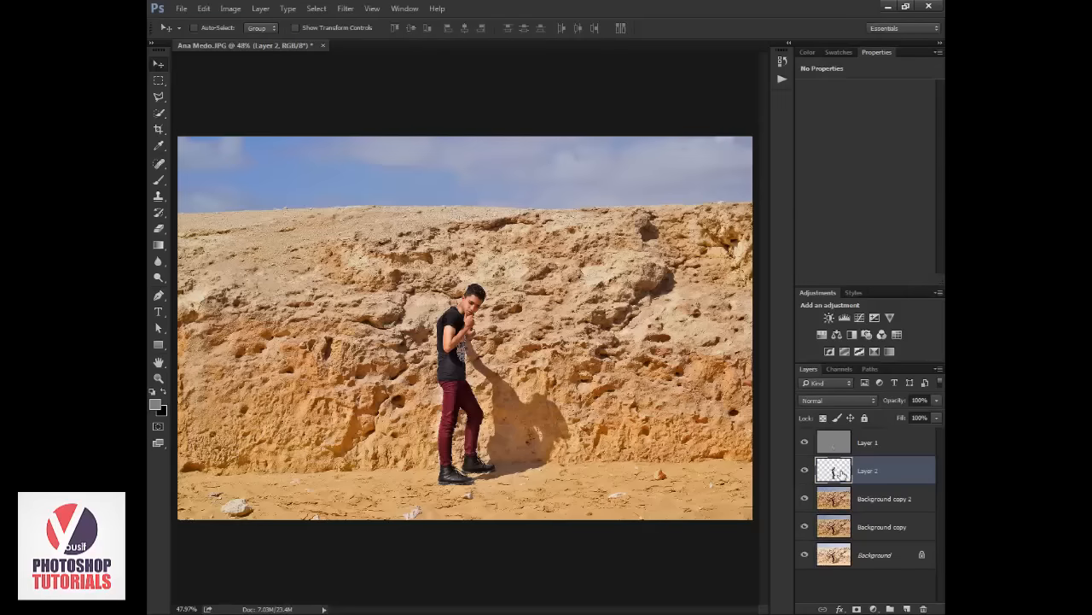
key("z")
left_click(805, 472, "alt")
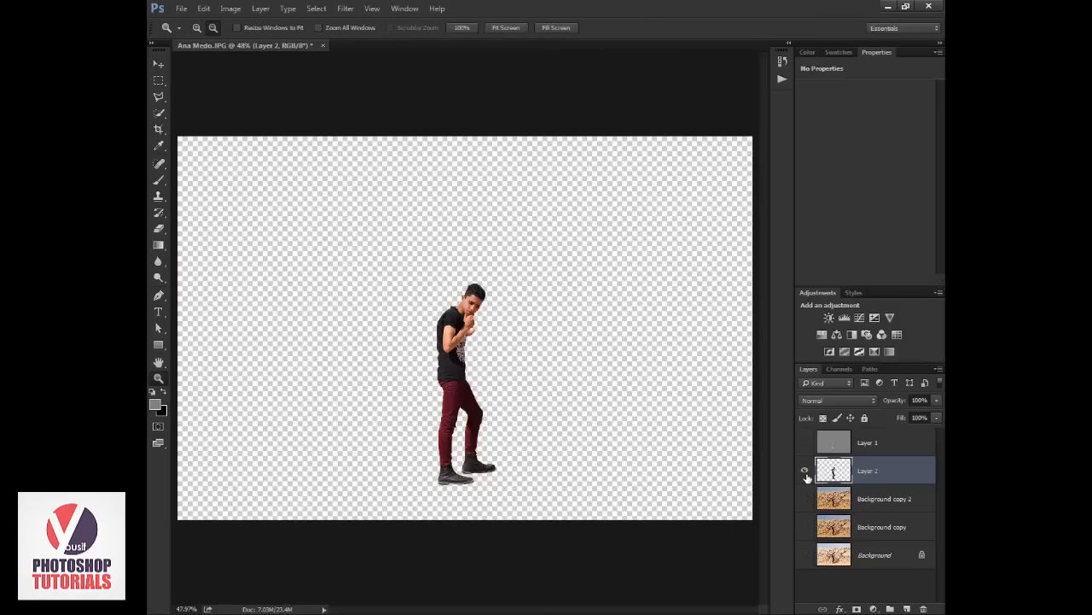
left_click(805, 472, "alt")
left_click(484, 391)
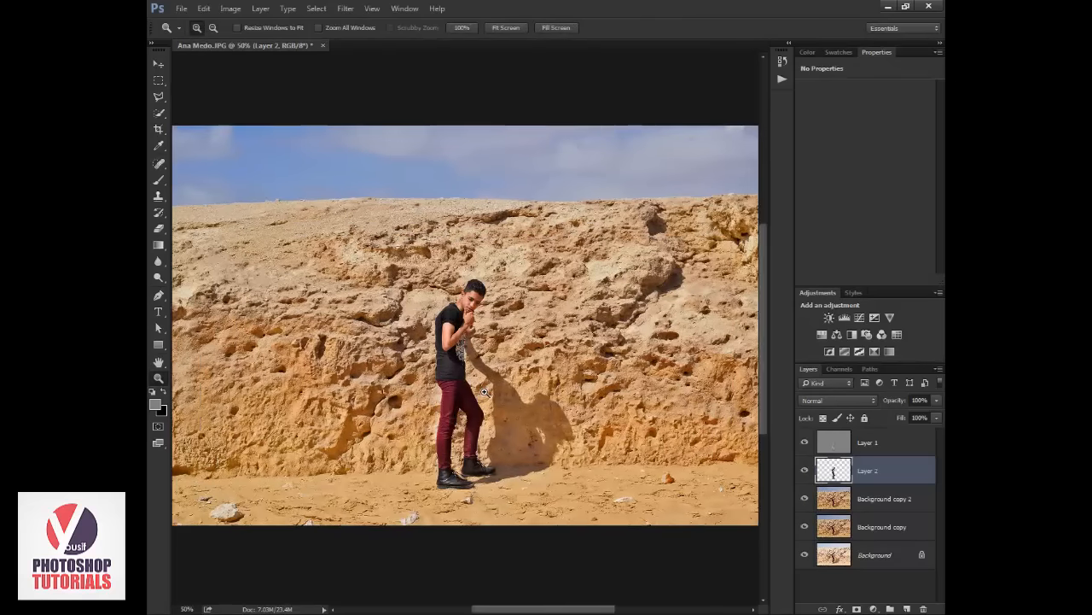
left_click(483, 392)
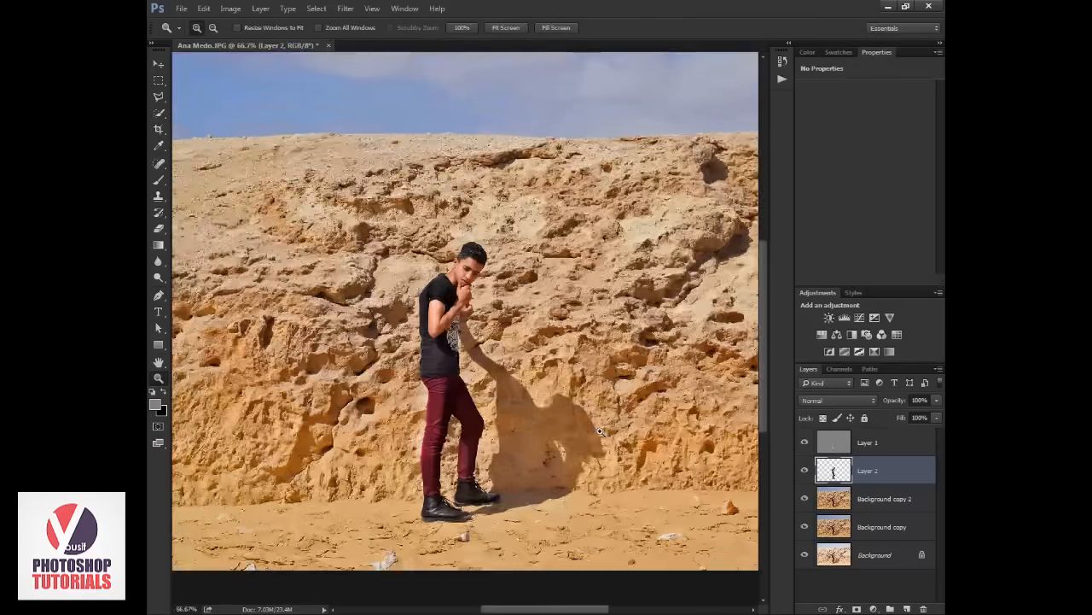
left_click(807, 469)
left_click(833, 498)
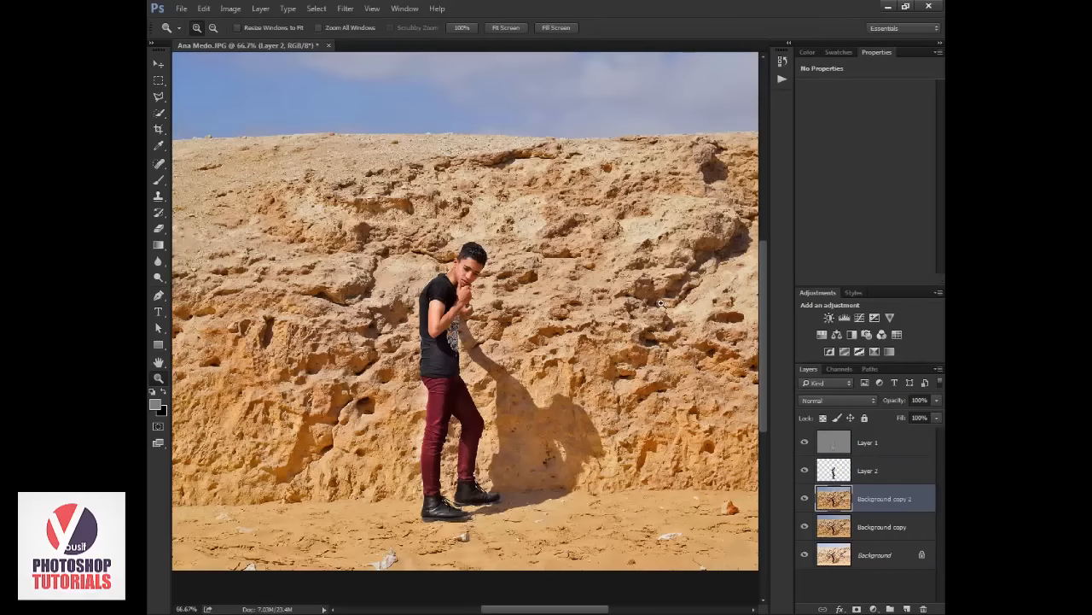
left_click(346, 9)
mouse_move(443, 140)
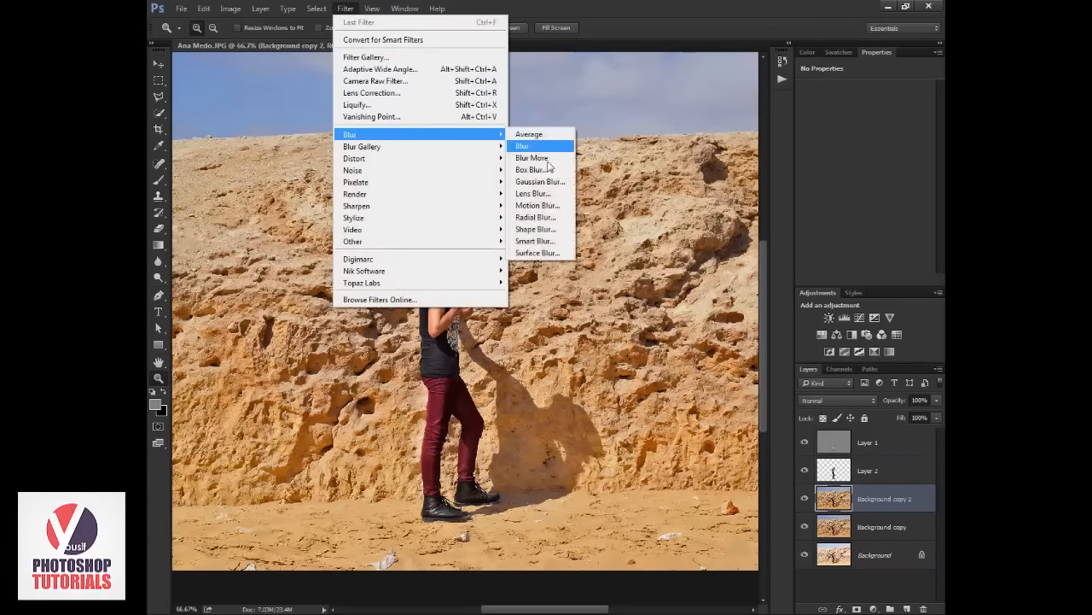
left_click(538, 182)
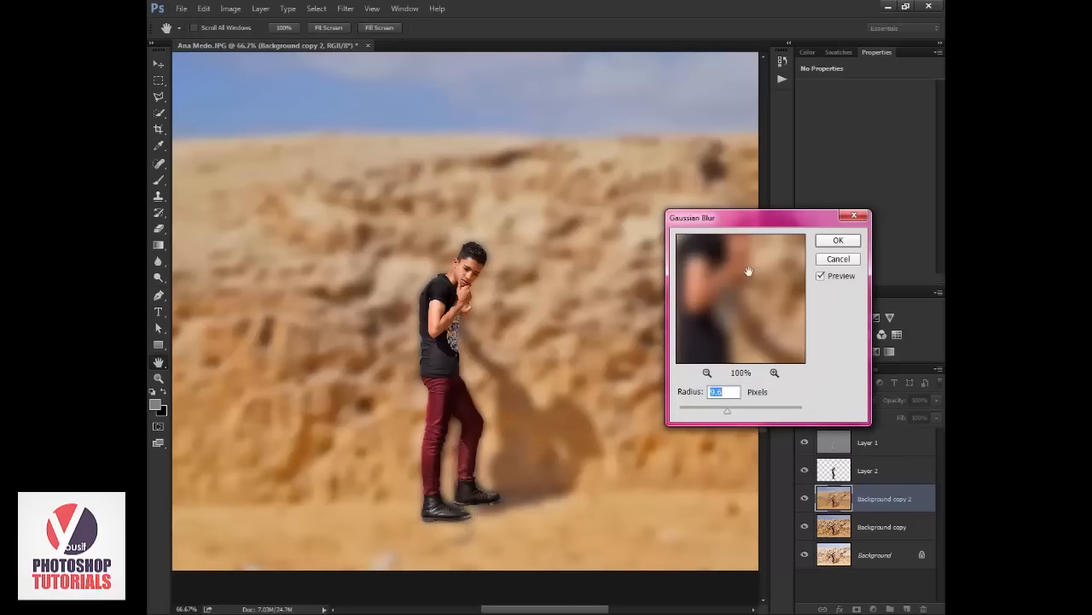
left_click(838, 258)
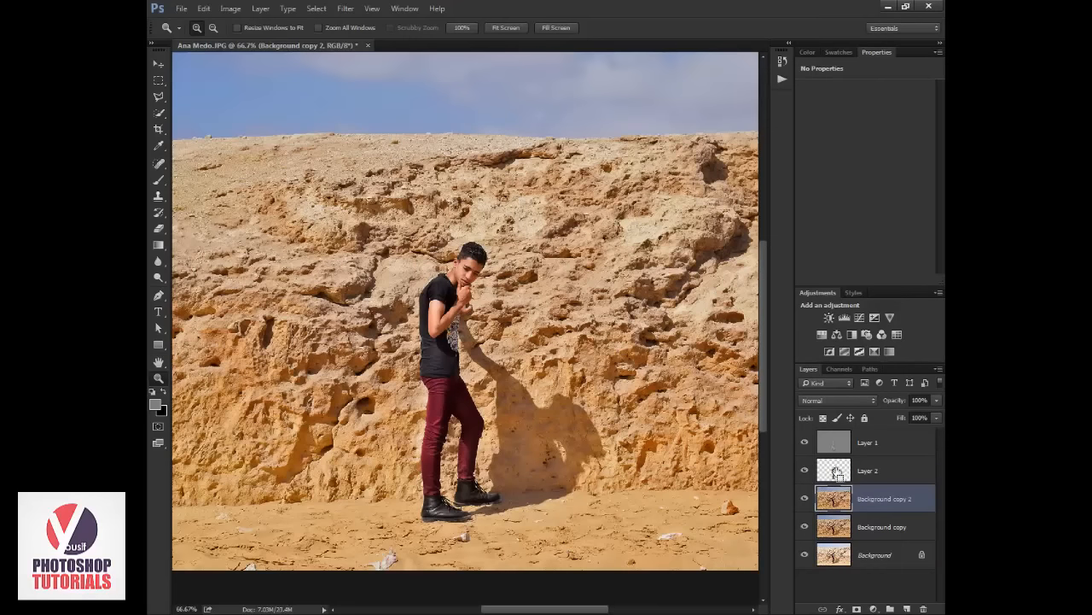
With Background copy 2 active, load the man's outline from Layer 2 as a selection and expand it by 10 pixels.
left_click(837, 472, "ctrl")
left_click(473, 359)
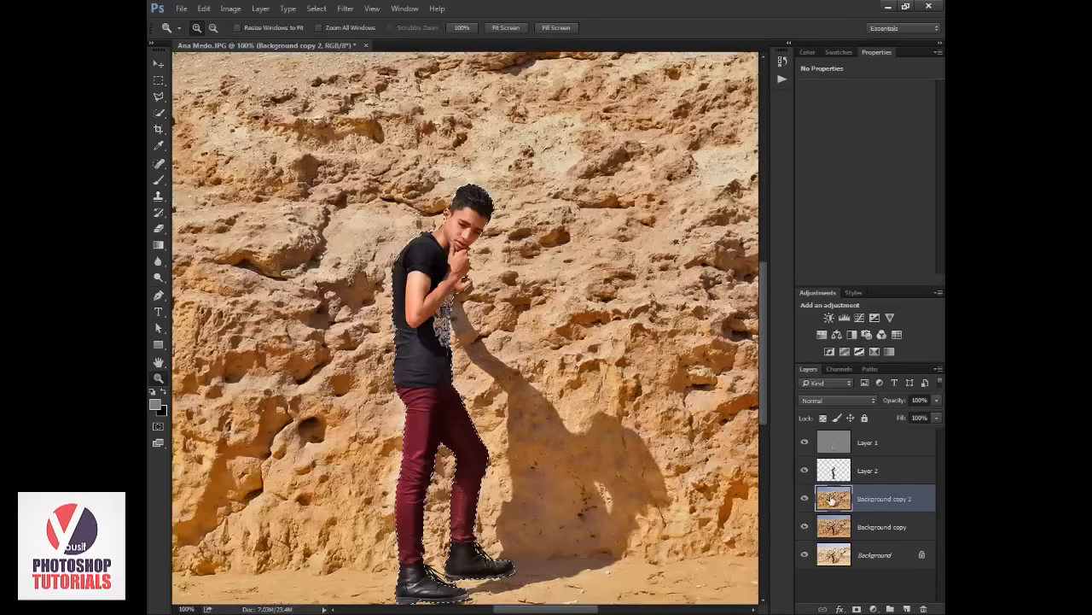
left_click(316, 9)
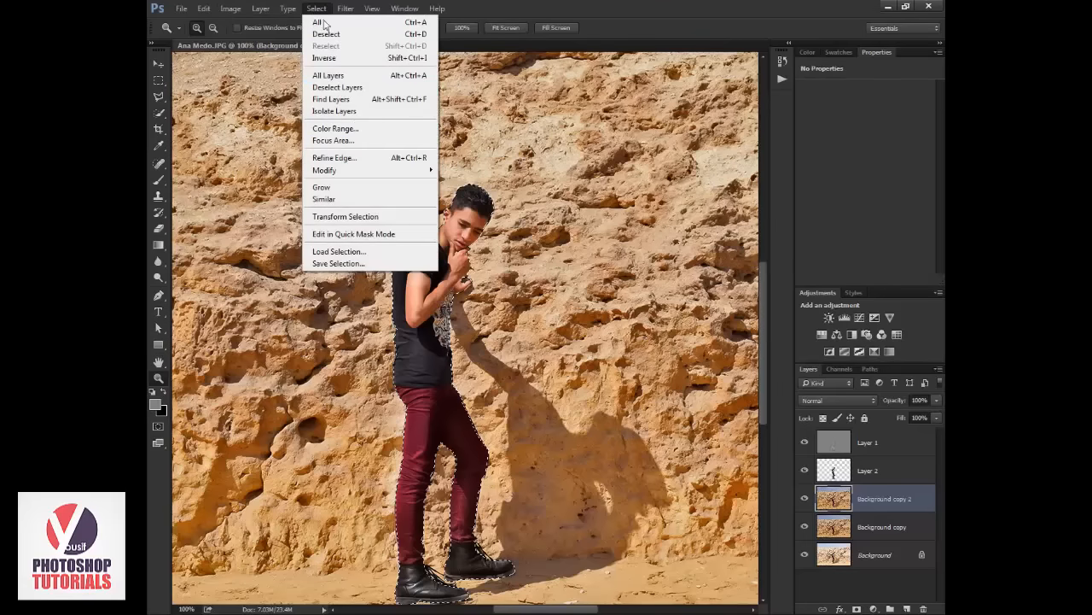
mouse_move(410, 169)
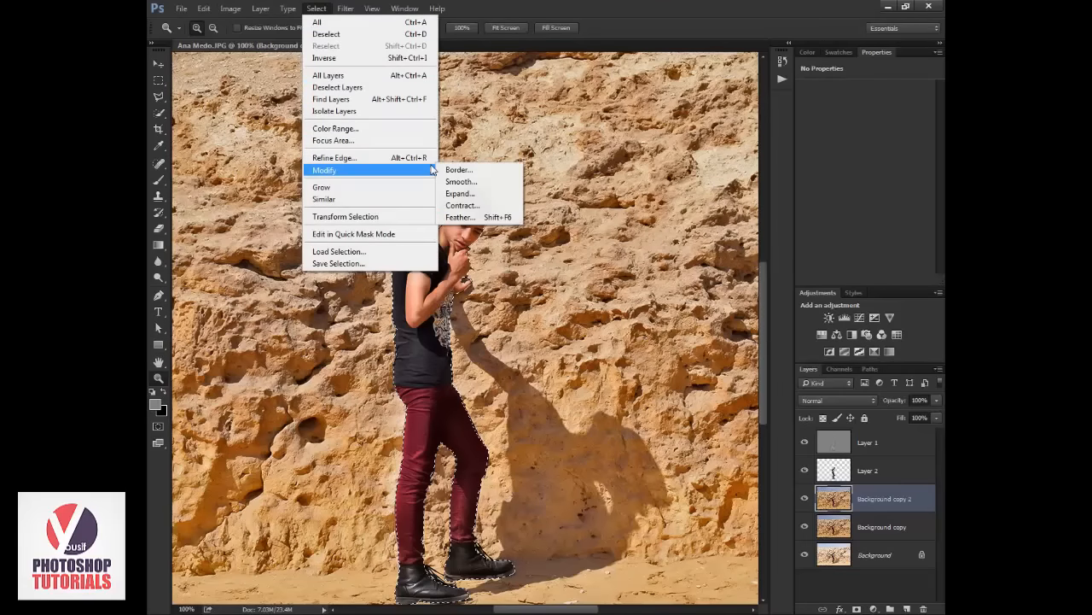
left_click(470, 194)
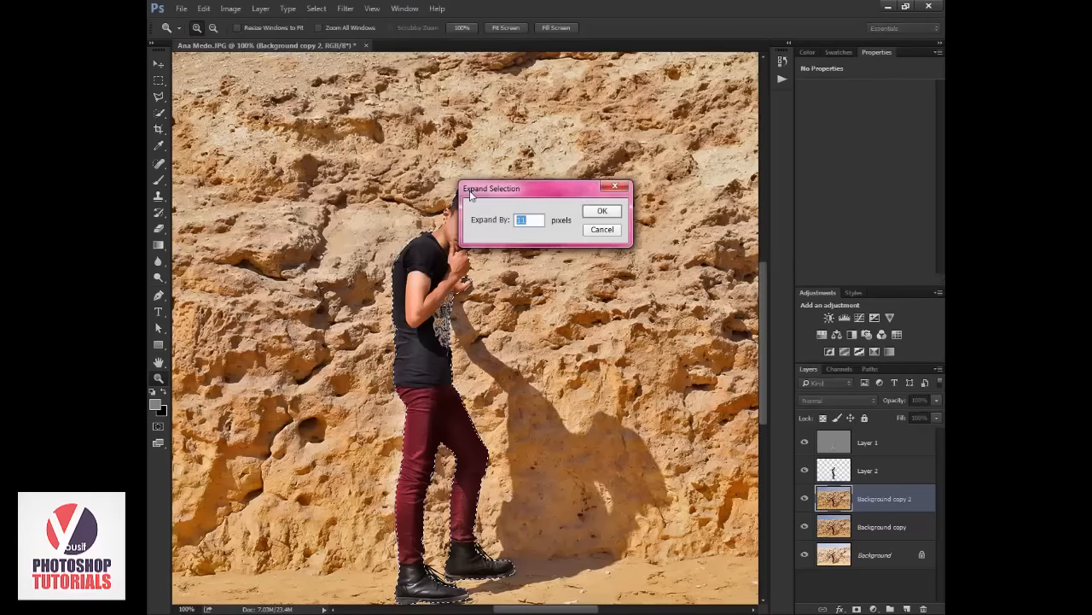
type("10")
key("Return")
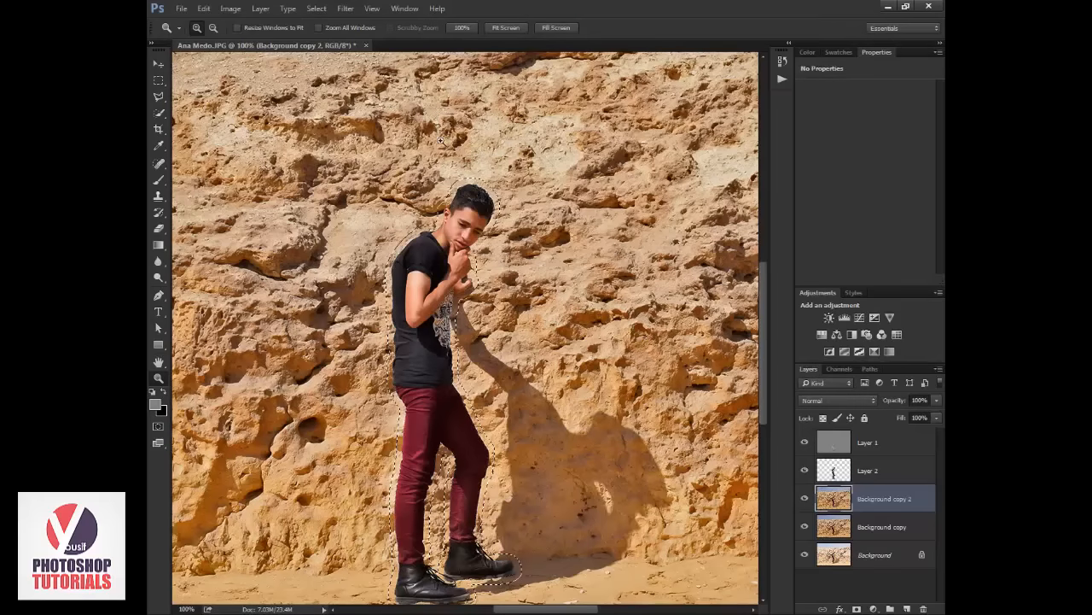
left_click_drag(440, 141, 520, 256)
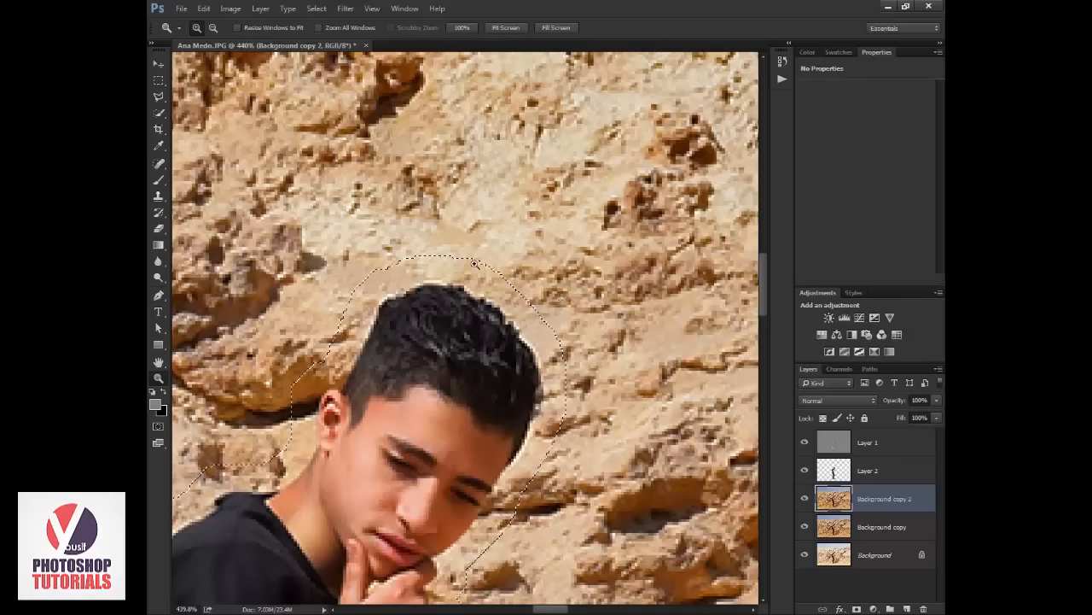
key("ctrl+0")
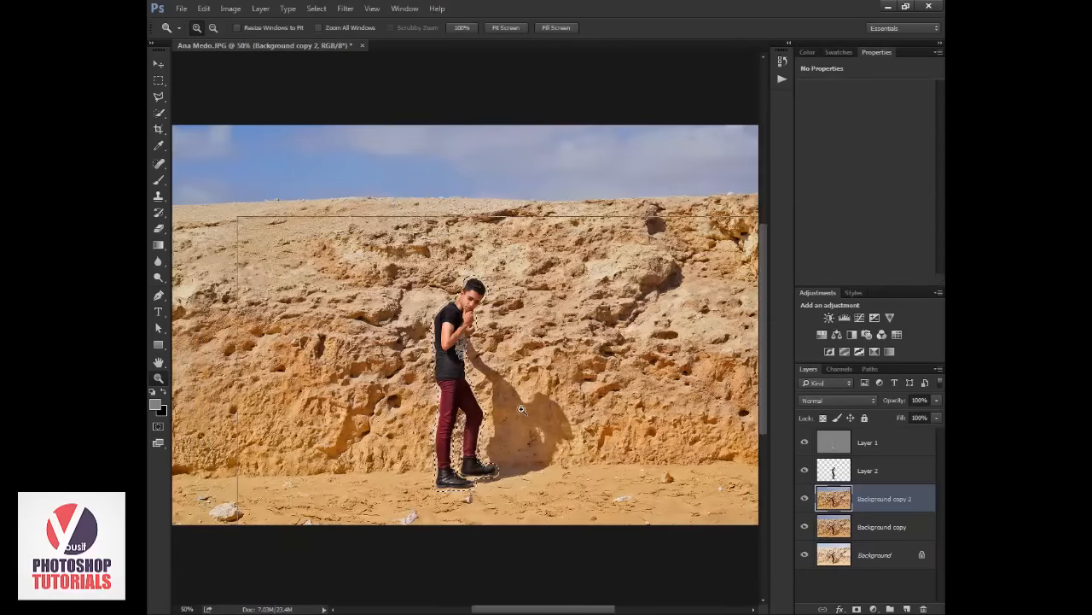
left_click(520, 411)
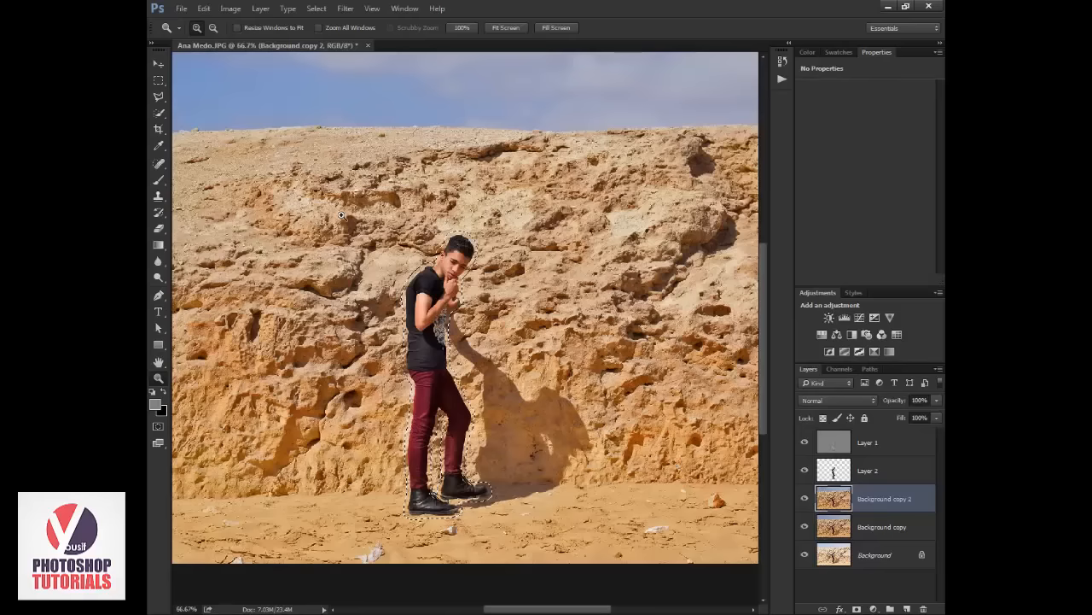
Fill the expanded selection around the man on Background copy 2 using Content-Aware, and deselect.
left_click(205, 8)
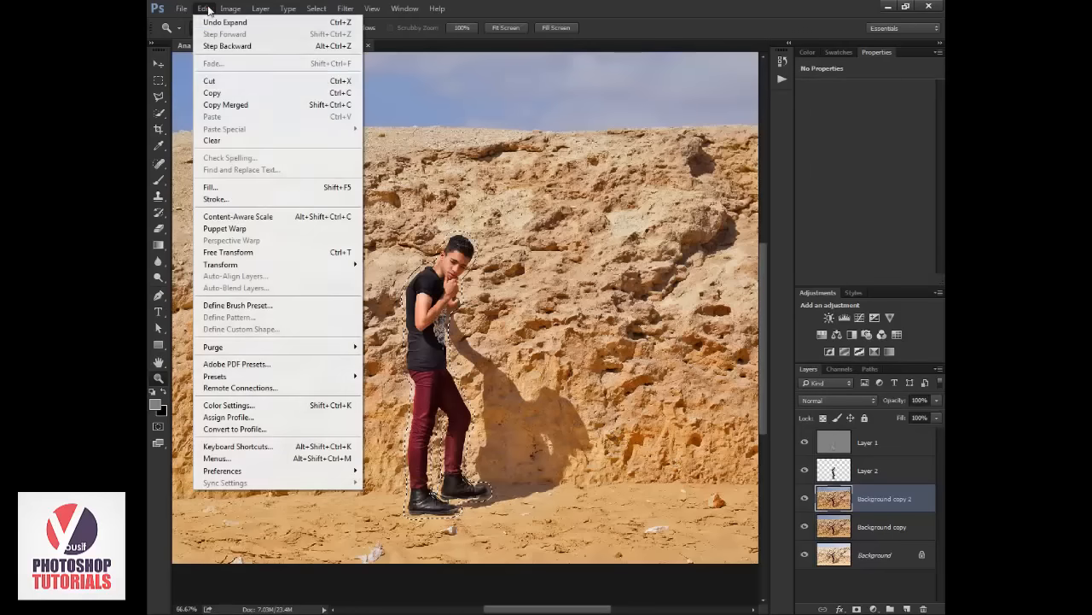
left_click(309, 184)
left_click(546, 185)
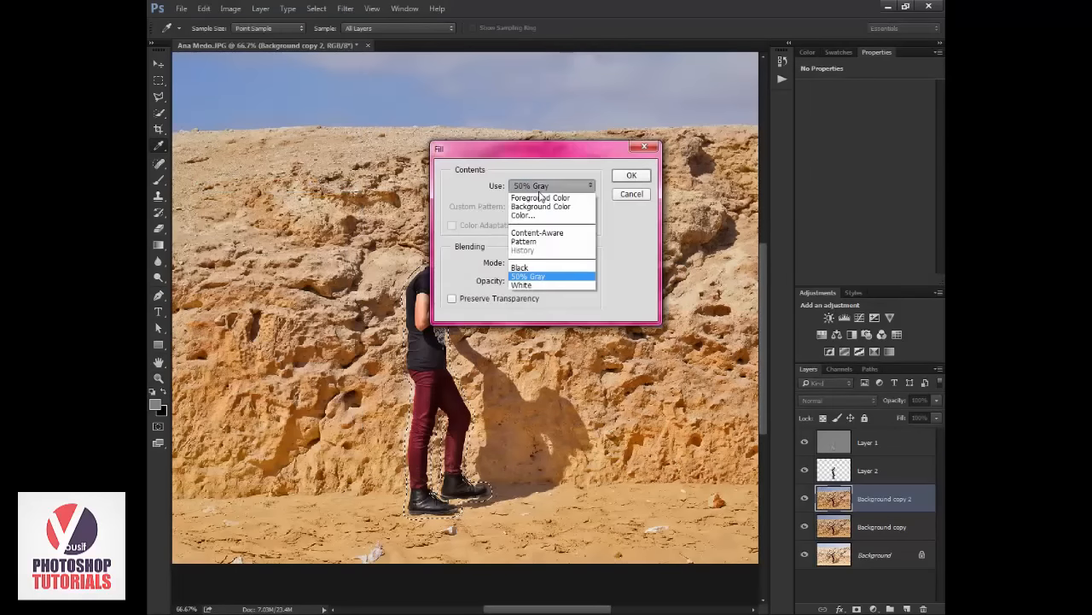
left_click(554, 236)
left_click(630, 175)
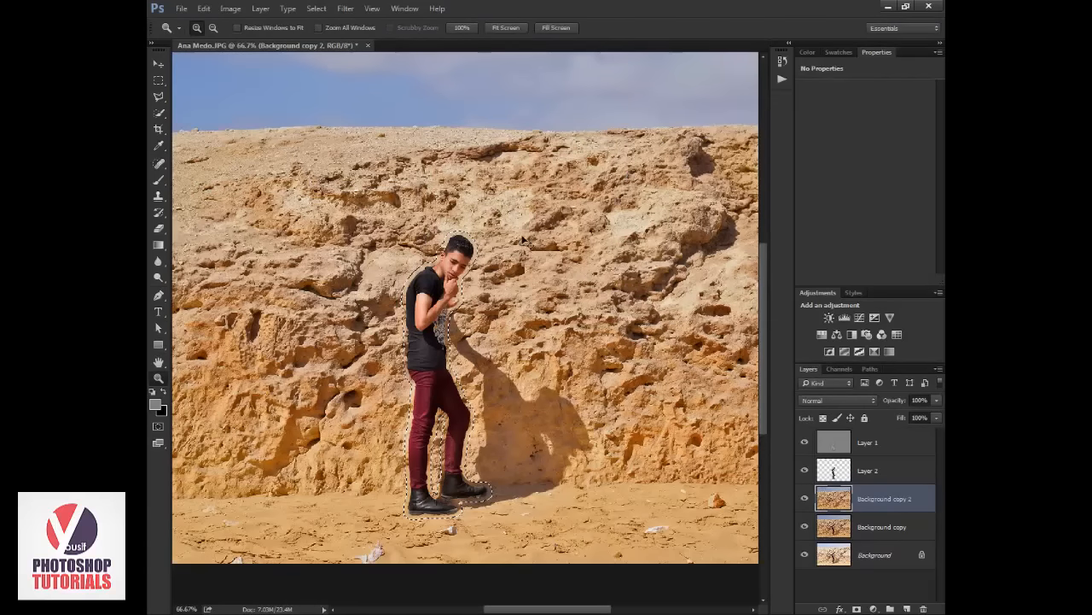
key("ctrl+d")
Hide the man's cut-out layer to inspect the filled background across the full image, and show it again.
left_click(804, 471)
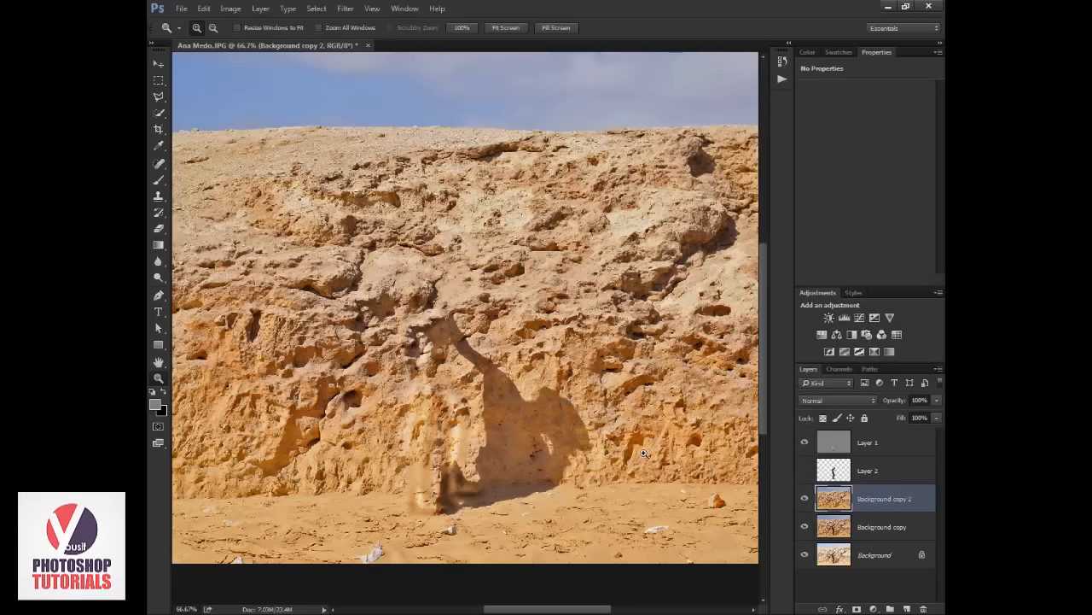
key("ctrl+0")
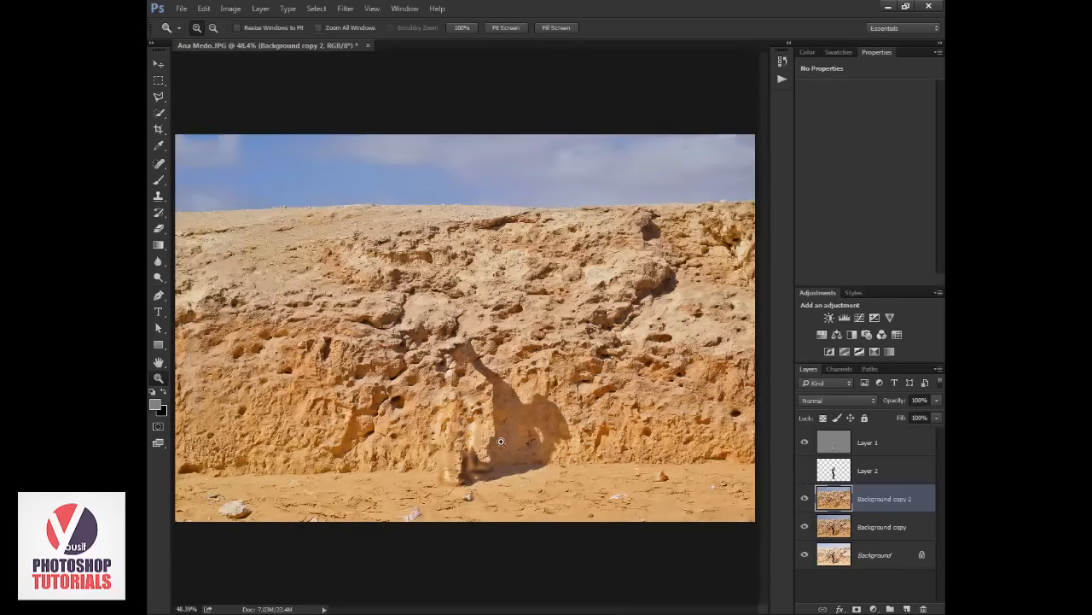
left_click(804, 471)
left_click(505, 368)
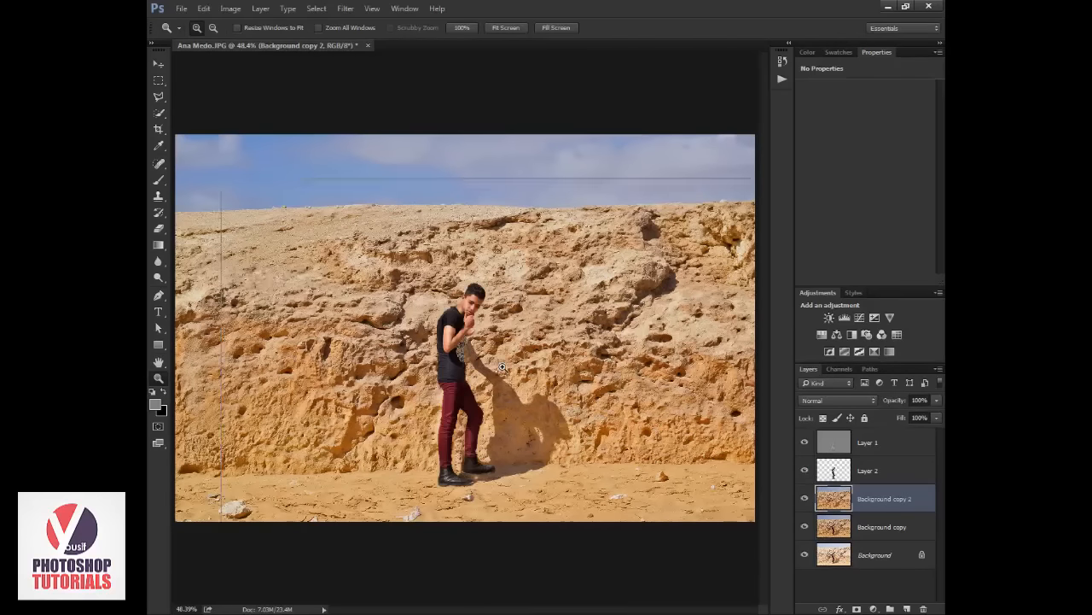
left_click(345, 9)
mouse_move(478, 134)
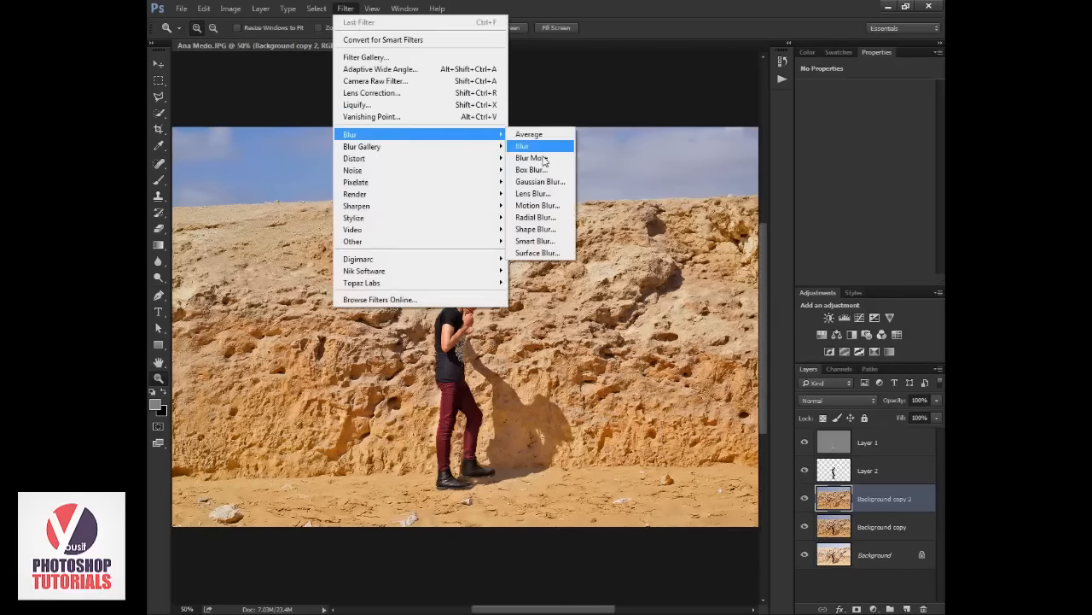
left_click(538, 182)
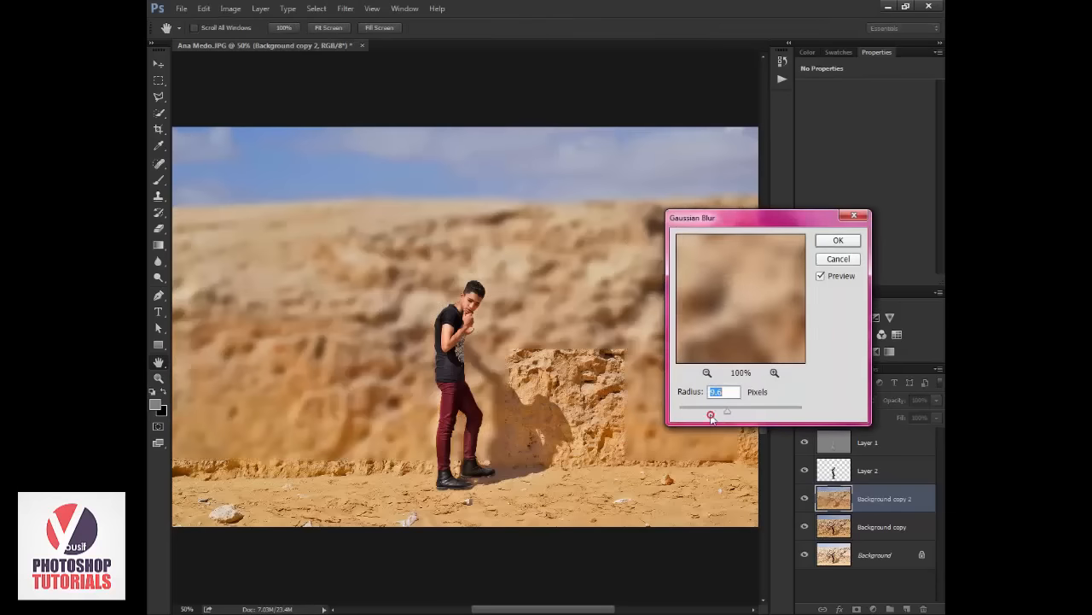
left_click_drag(727, 410, 711, 413)
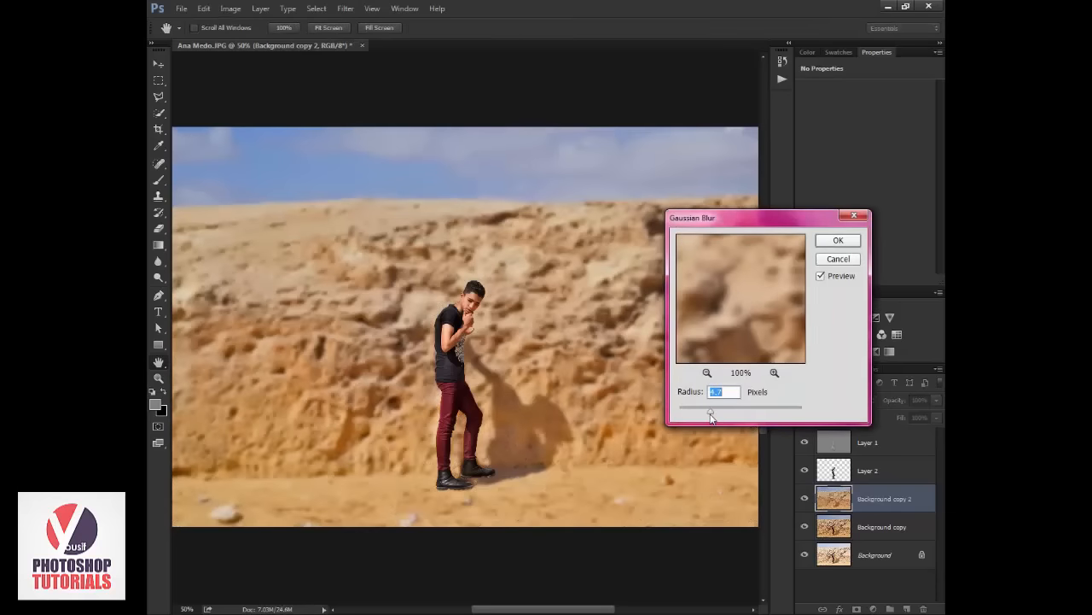
key("Escape")
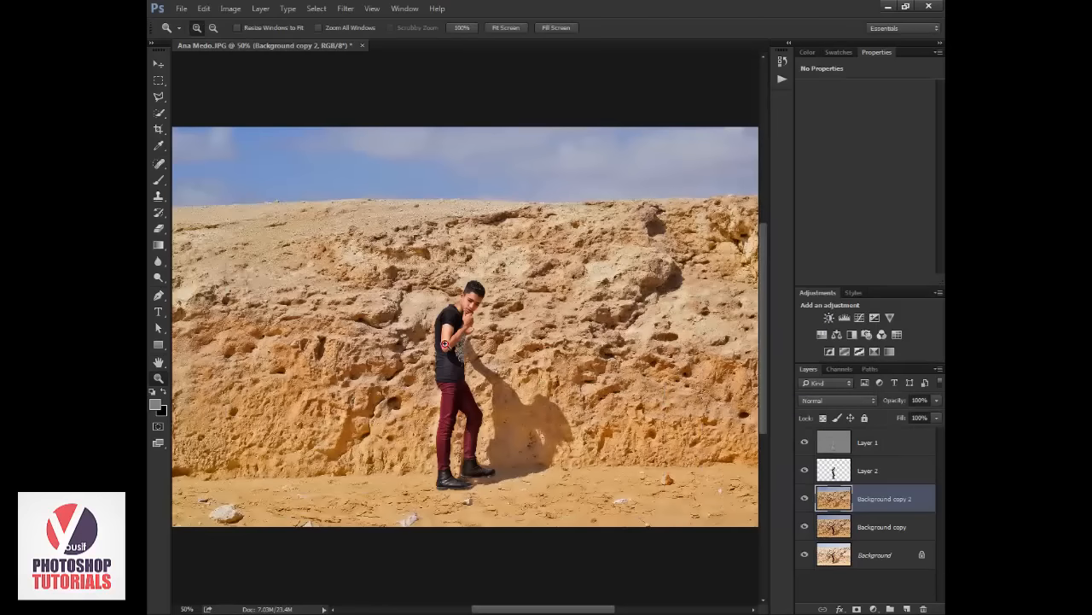
Duplicate the Background copy 2 layer.
left_click(444, 348)
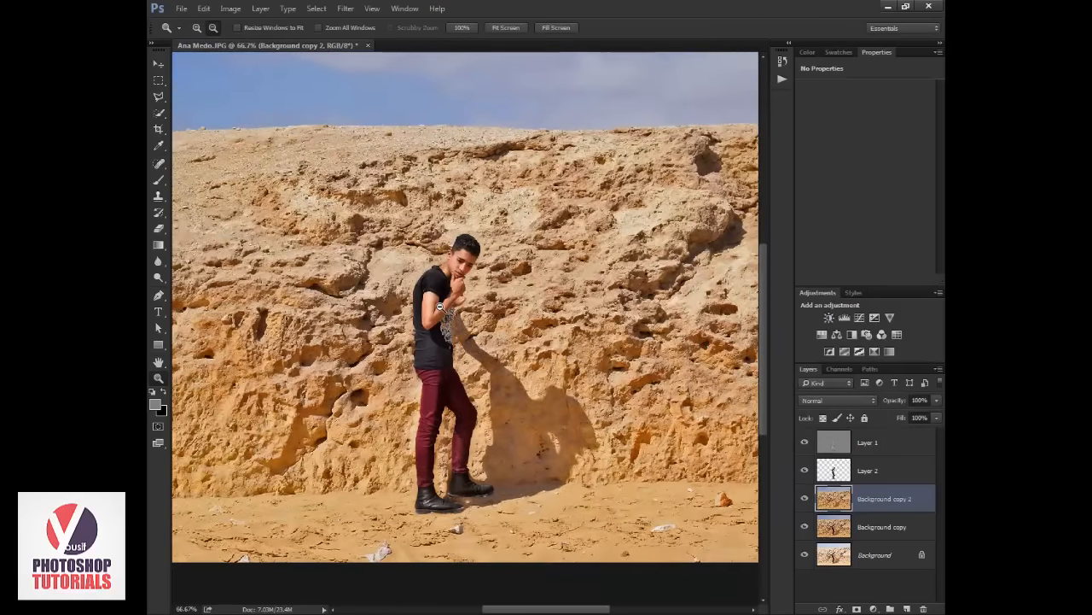
left_click(440, 309, "alt")
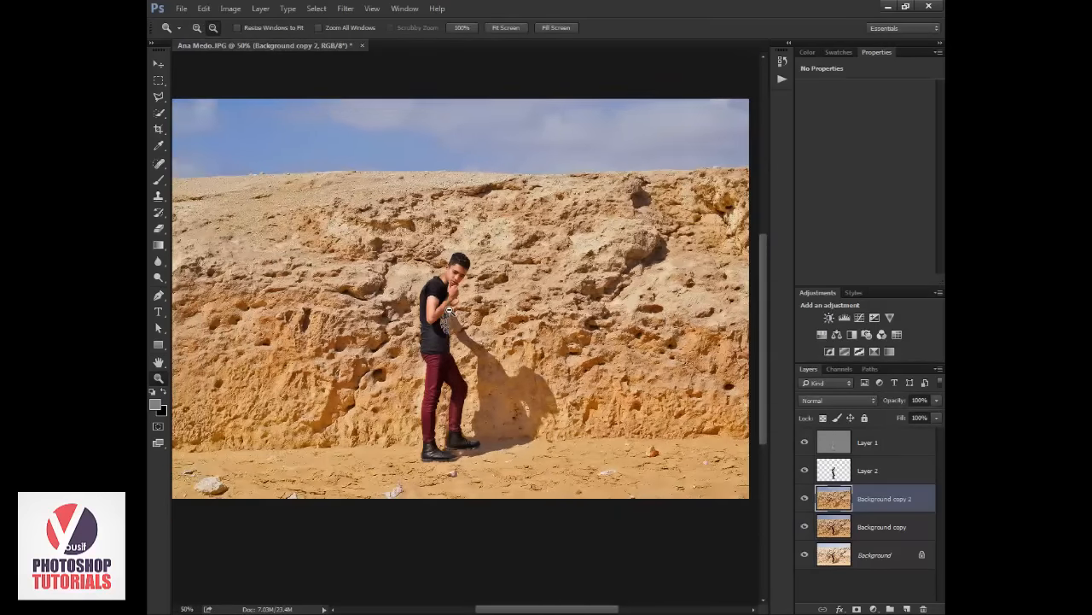
left_click(452, 311, "alt")
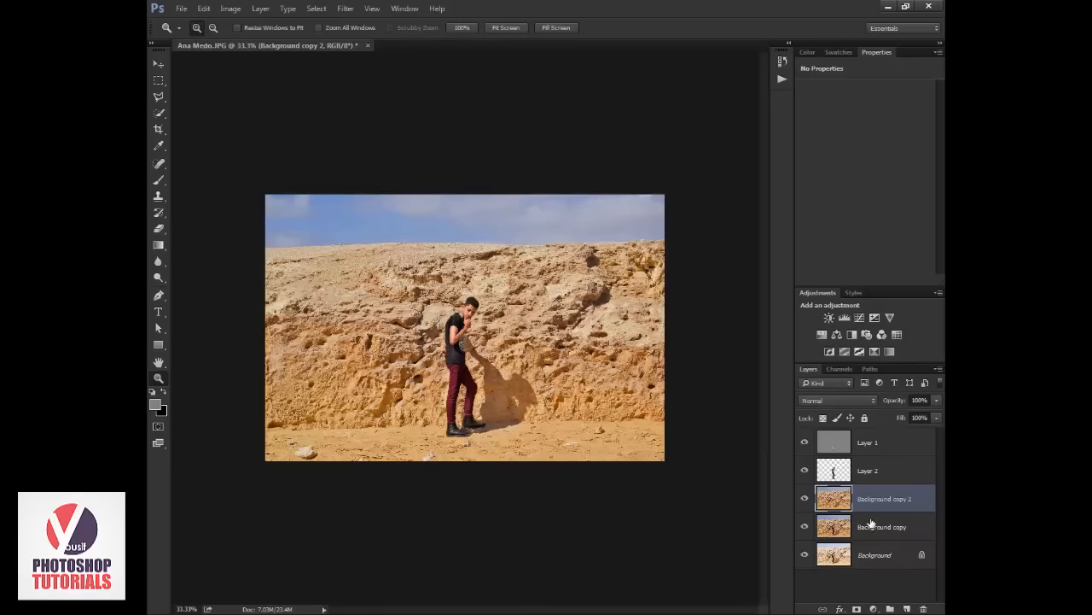
key("ctrl+j")
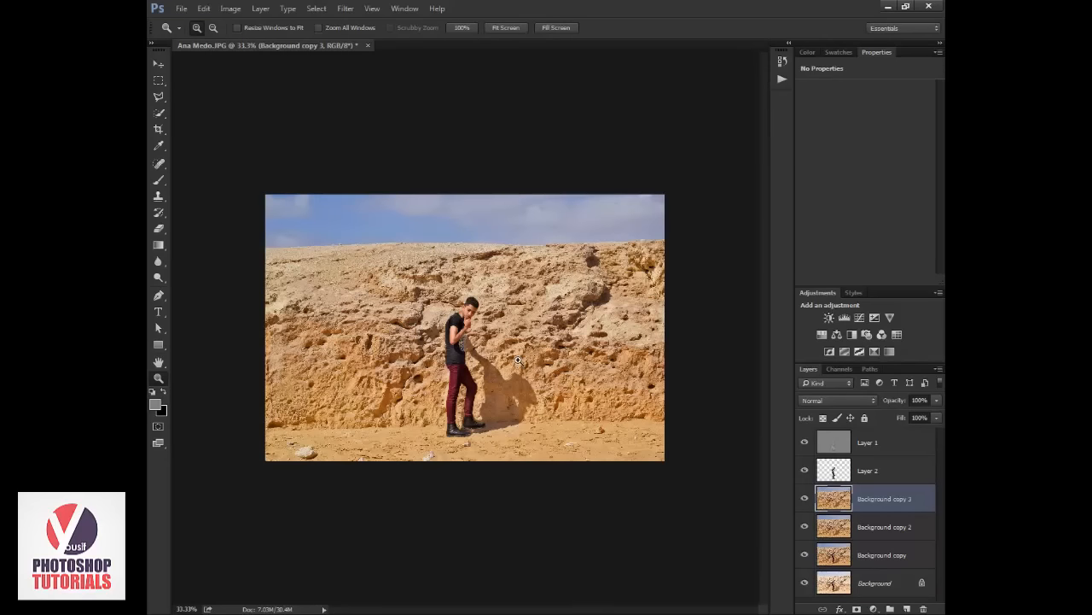
Show the rulers and place a vertical guide at the horizontal centre of the photo.
key("ctrl+r")
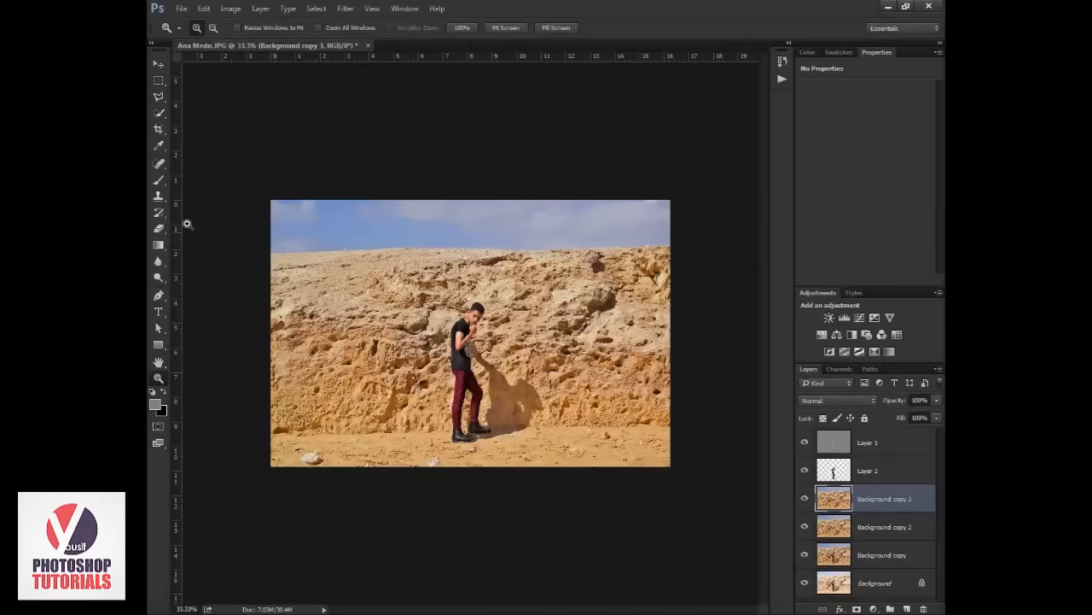
left_click(158, 64)
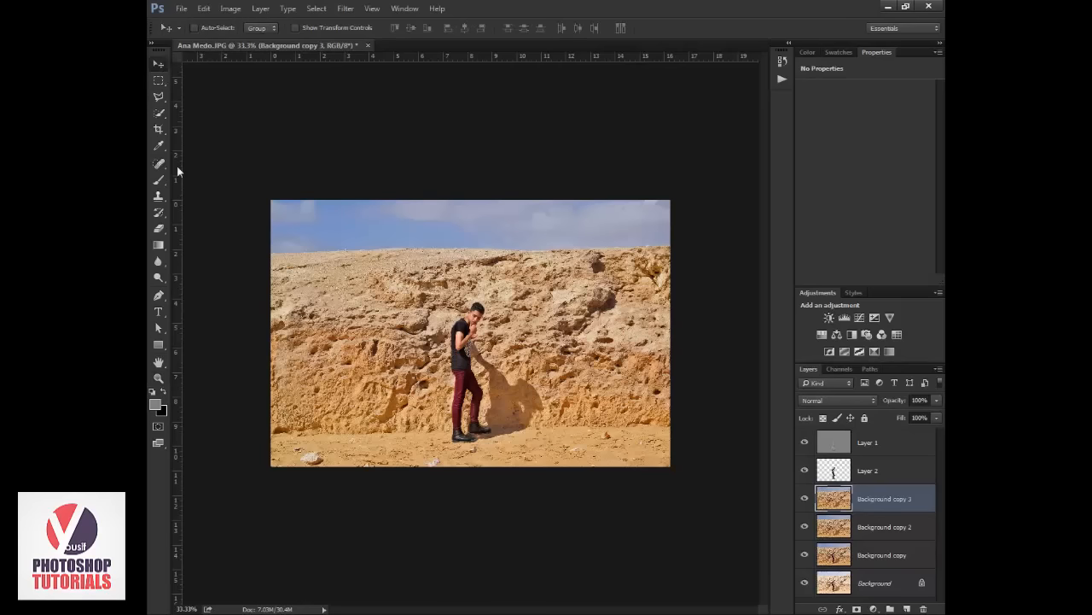
left_click_drag(178, 178, 474, 211)
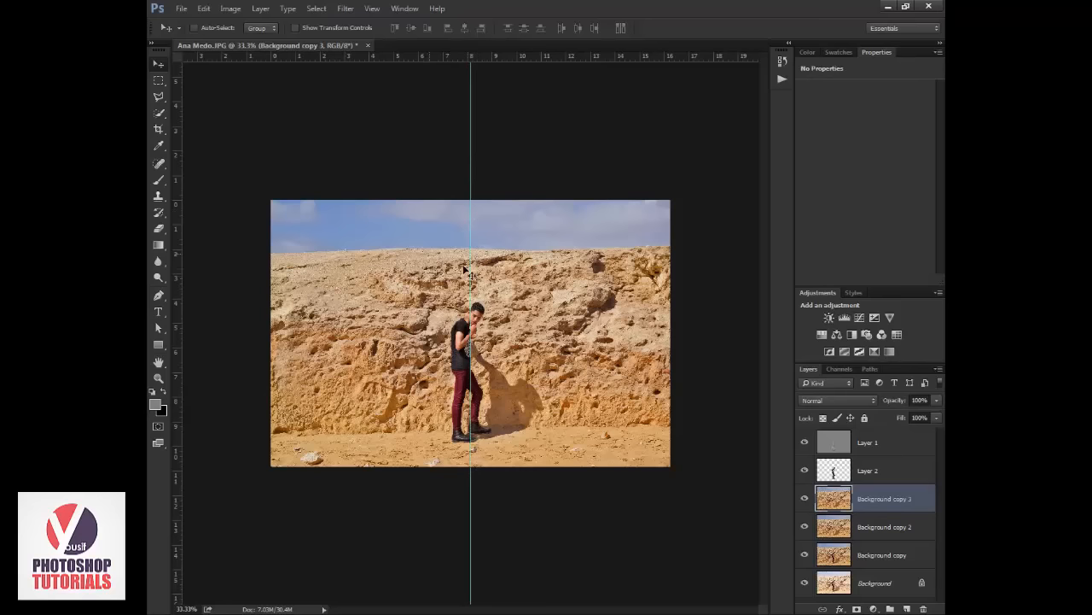
key("z")
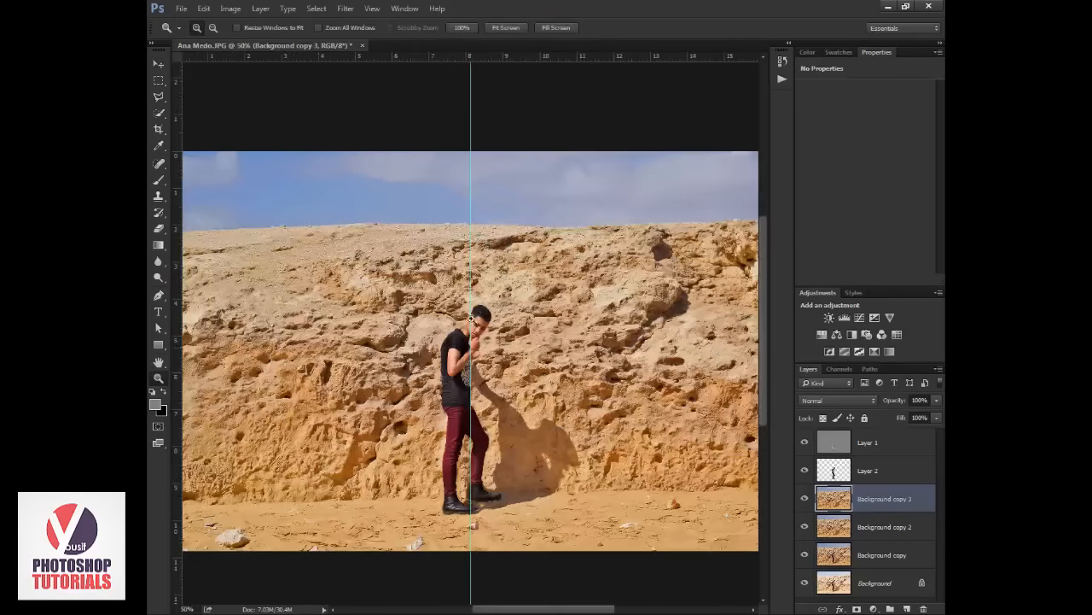
left_click(485, 250)
left_click(472, 338, "alt")
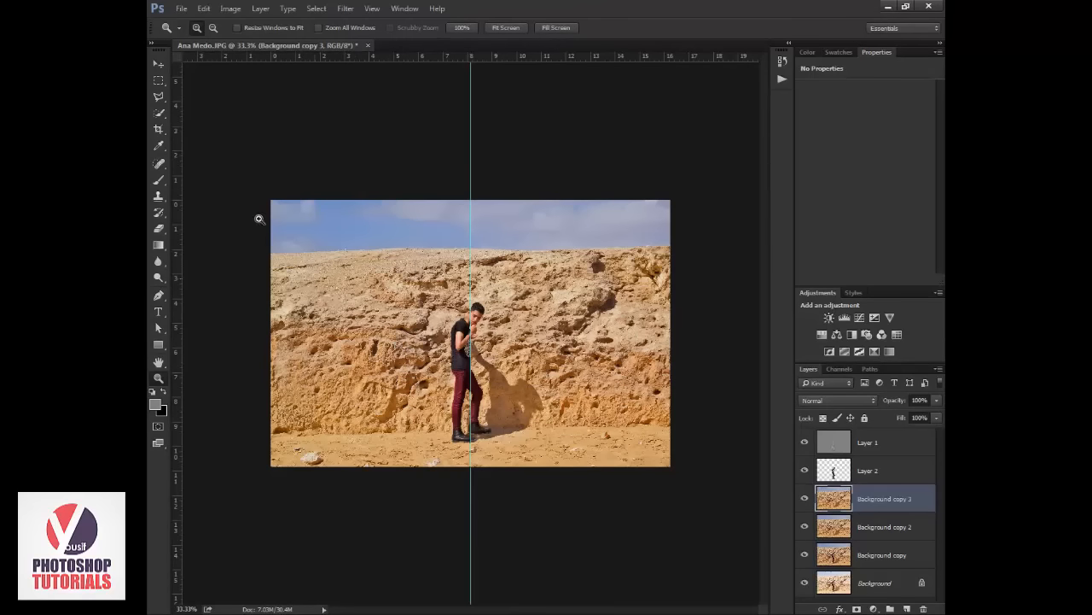
Select the left half of Background copy 3 up to the guide with the Rectangular Marquee and copy it to a new layer.
left_click(157, 80)
left_click(193, 83)
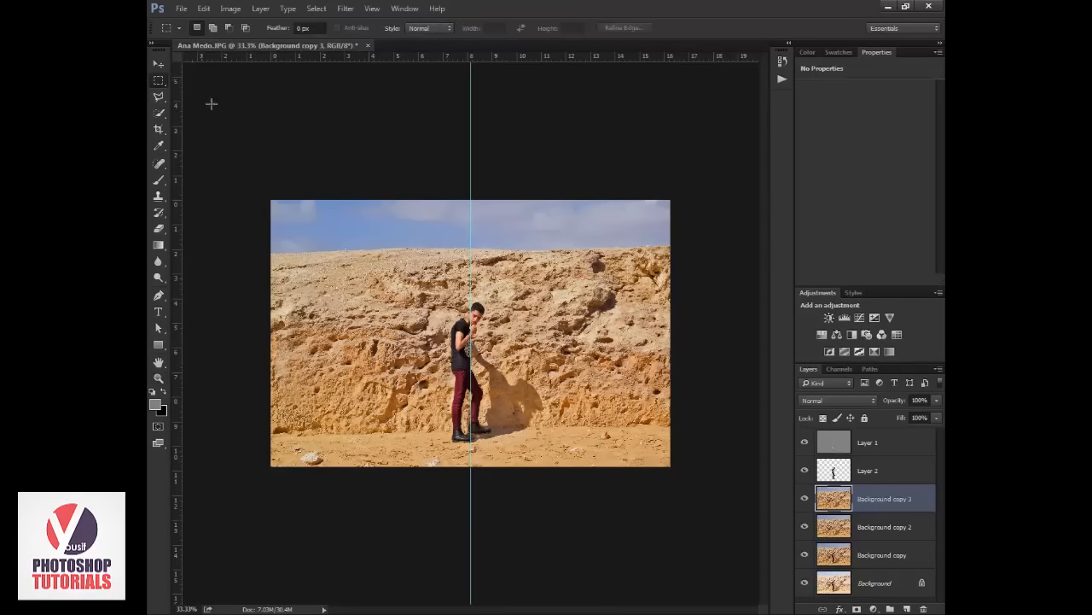
left_click_drag(272, 200, 470, 467)
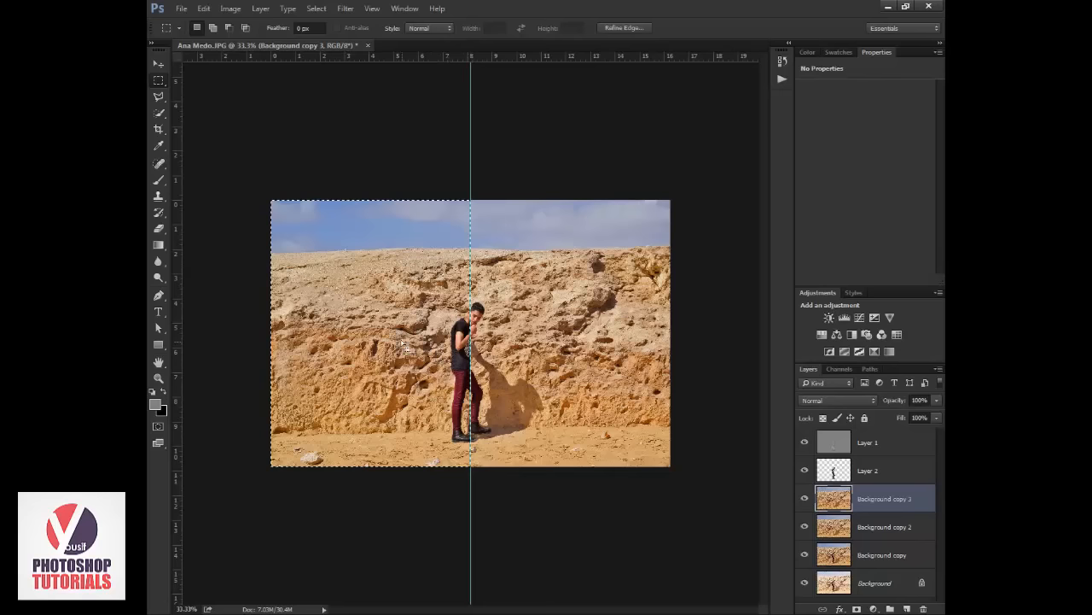
key("ctrl+j")
Move the copied left half across so it covers the right half of the photo.
key("v")
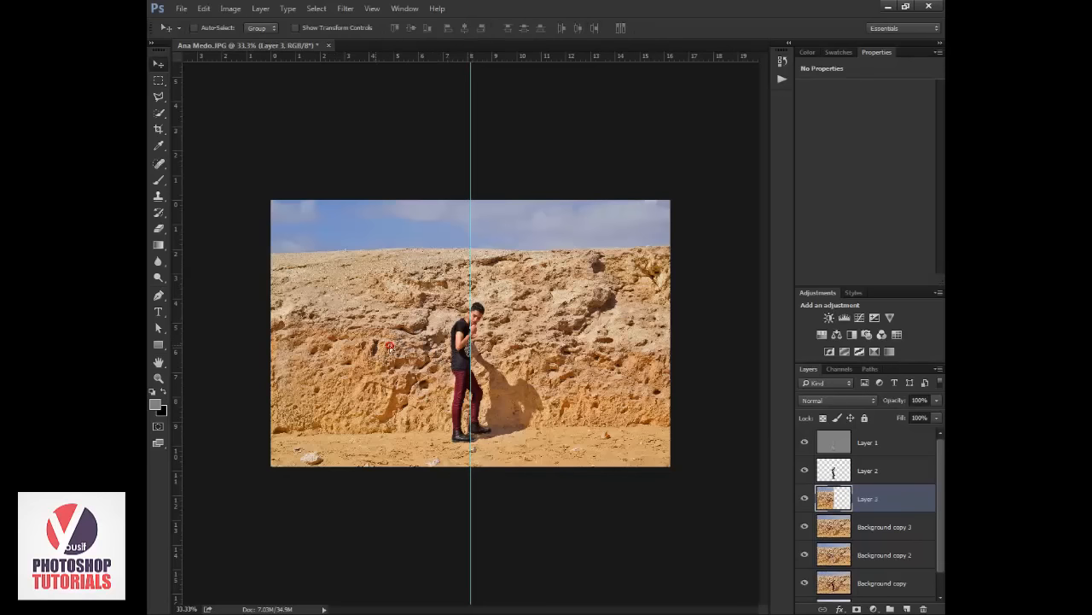
left_click_drag(384, 337, 575, 345)
key("z")
left_click(534, 341)
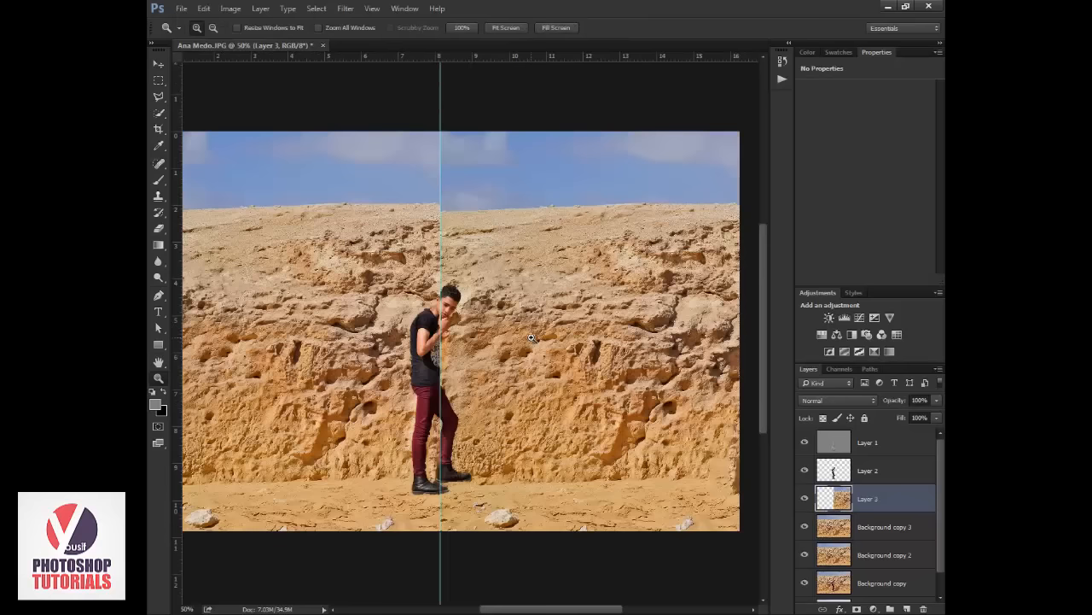
Hide the guide and flip the copied half horizontally so the wall mirrors symmetrically at the centre.
key("v")
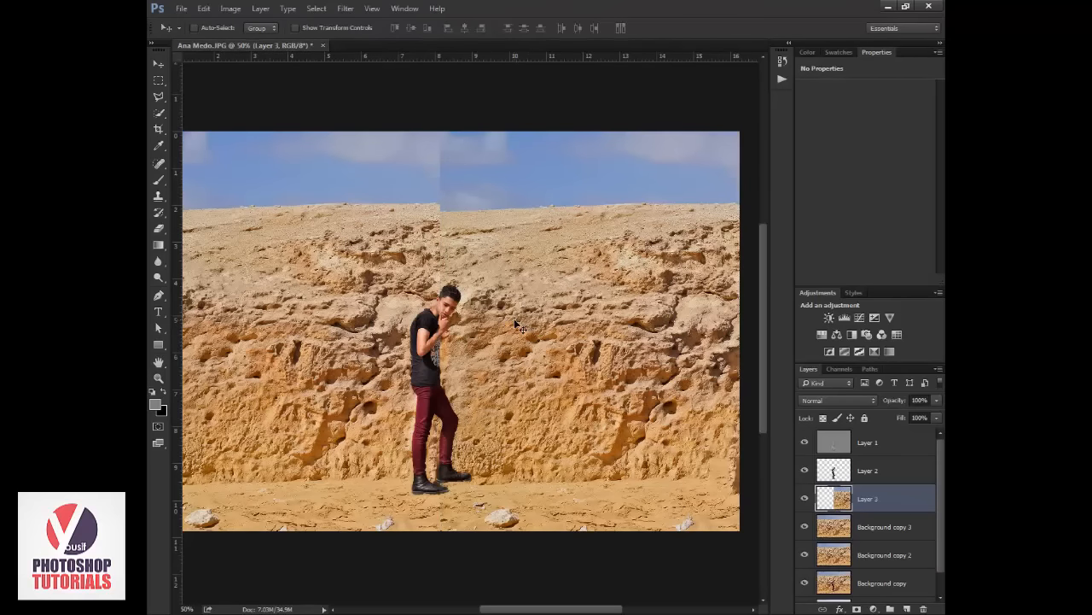
key("ctrl+t")
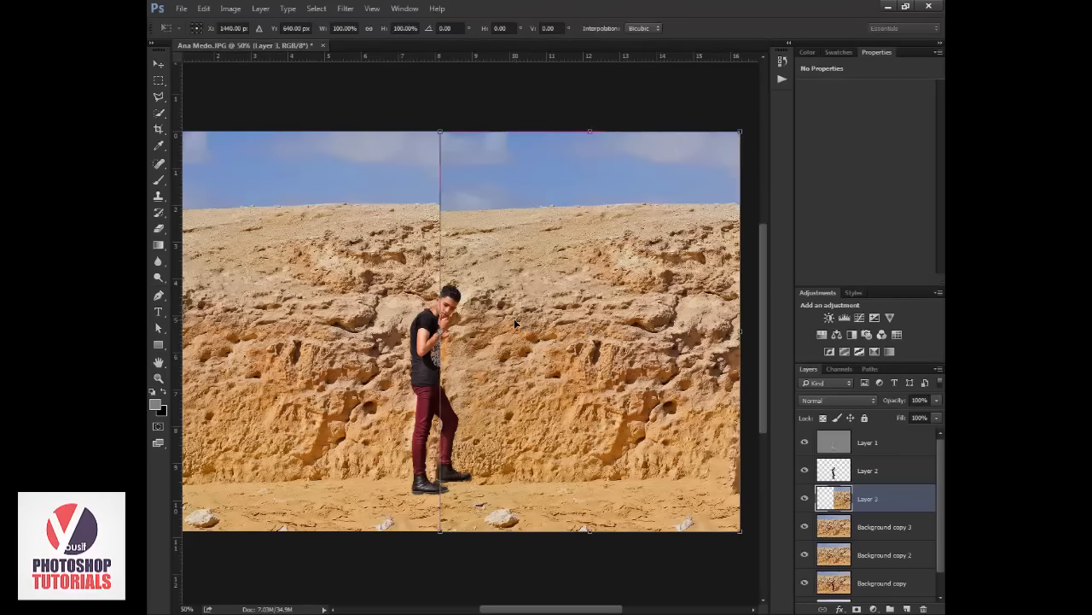
right_click(506, 225)
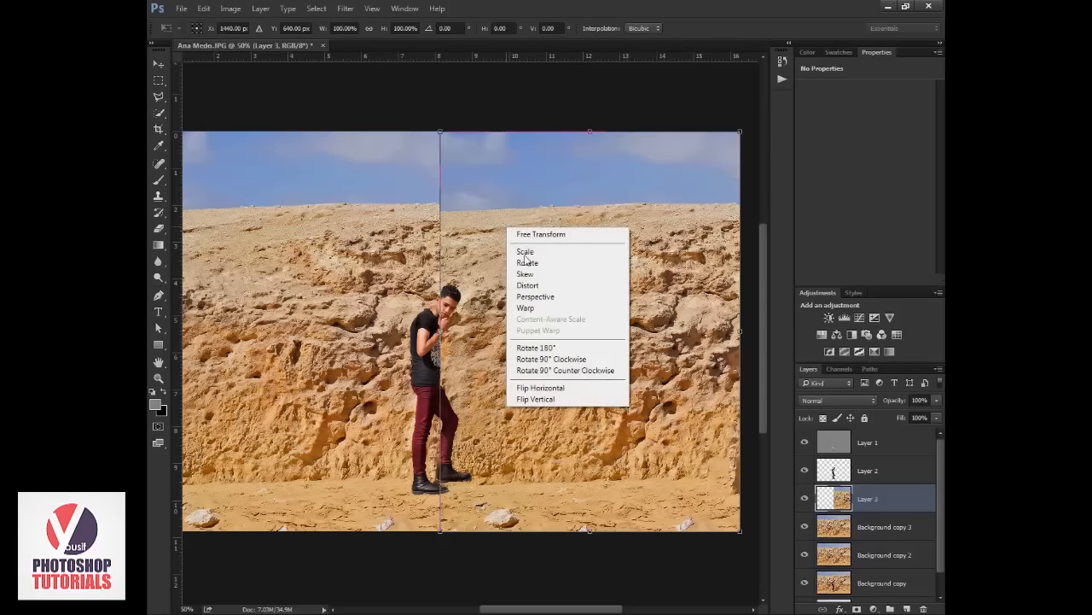
left_click(577, 387)
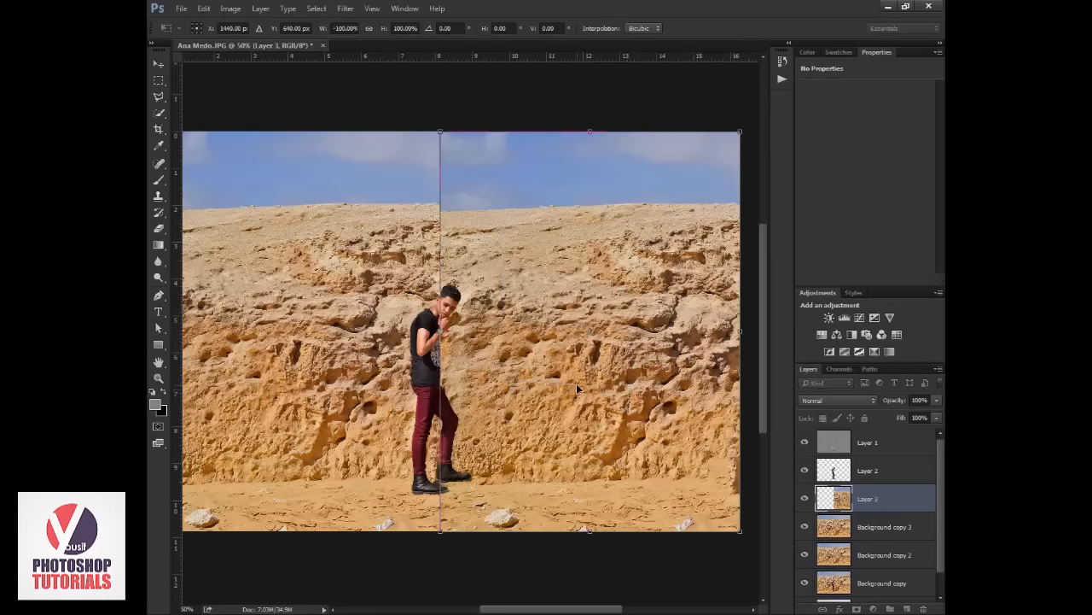
key("Return")
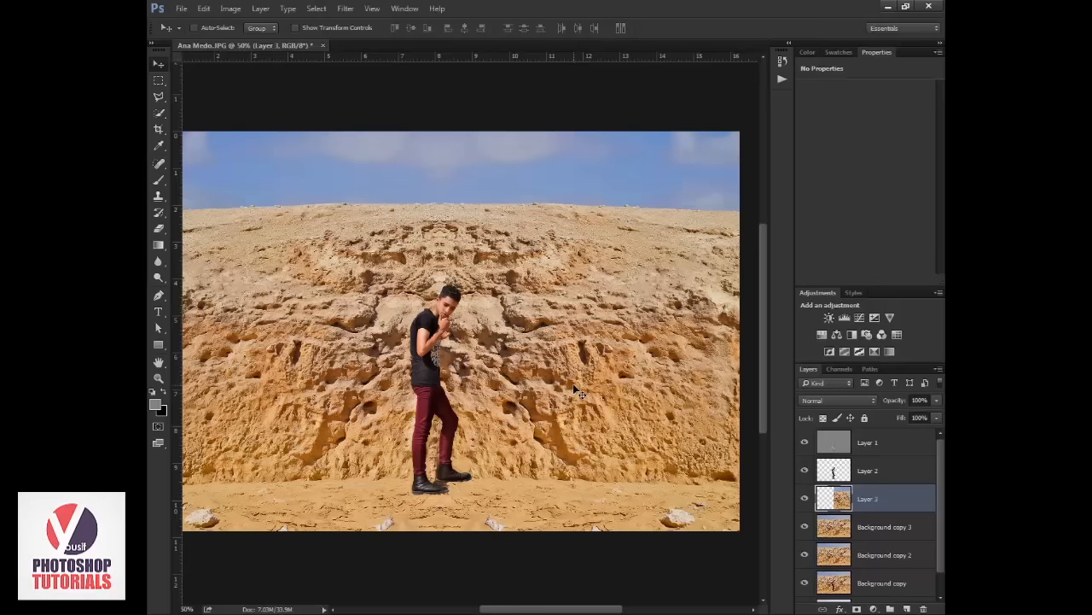
Toggle the visibility of the man's cut-out and the mirrored half to examine the seam and the man's original shadow.
left_click_drag(407, 417, 456, 414)
key("z")
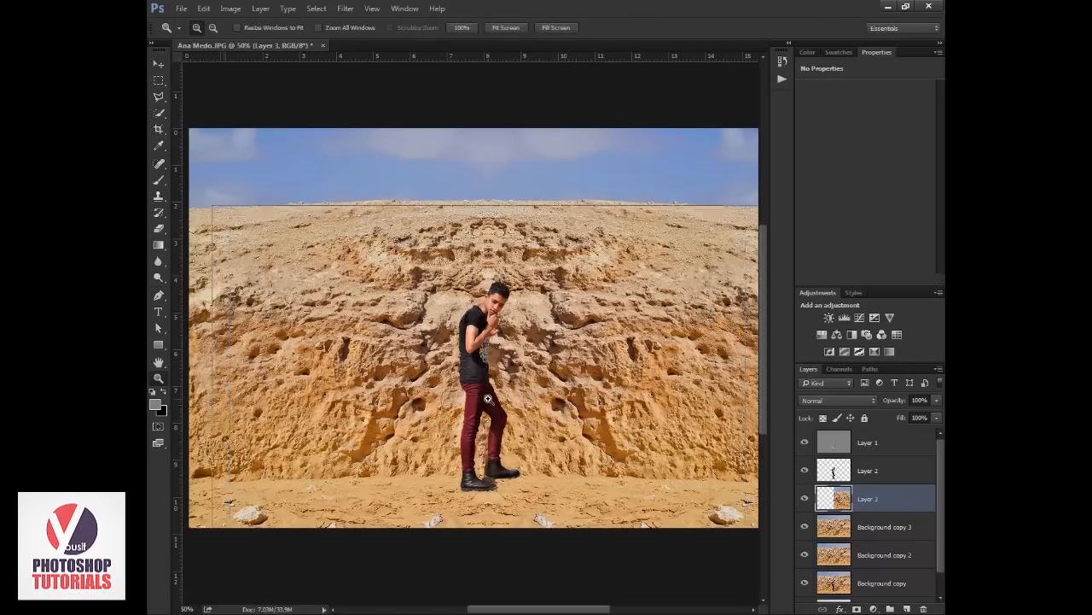
left_click(719, 477)
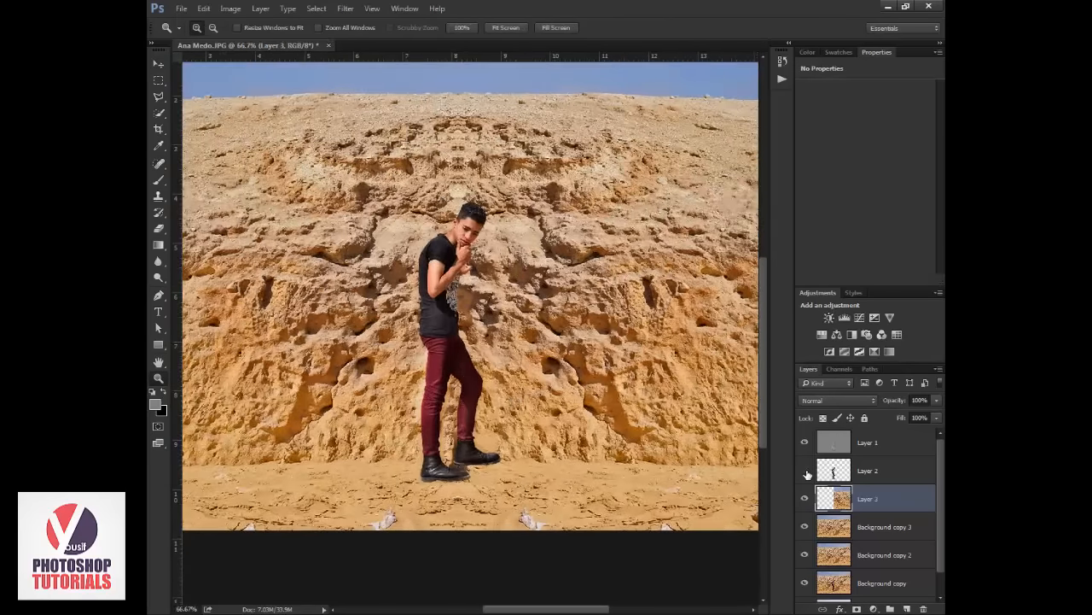
left_click(804, 470)
left_click(804, 470)
left_click(804, 498)
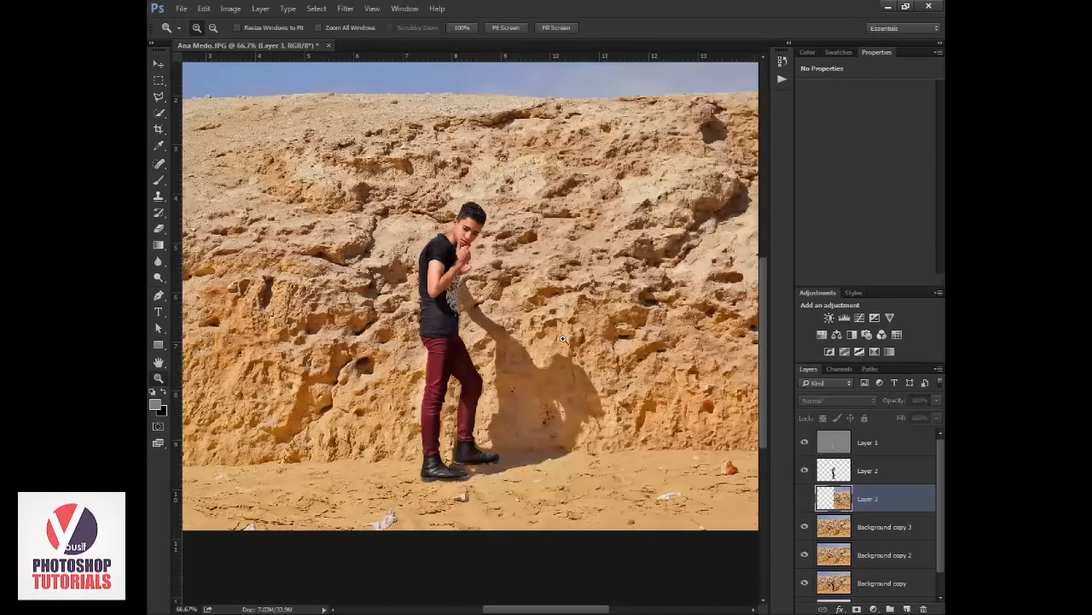
left_click(534, 361)
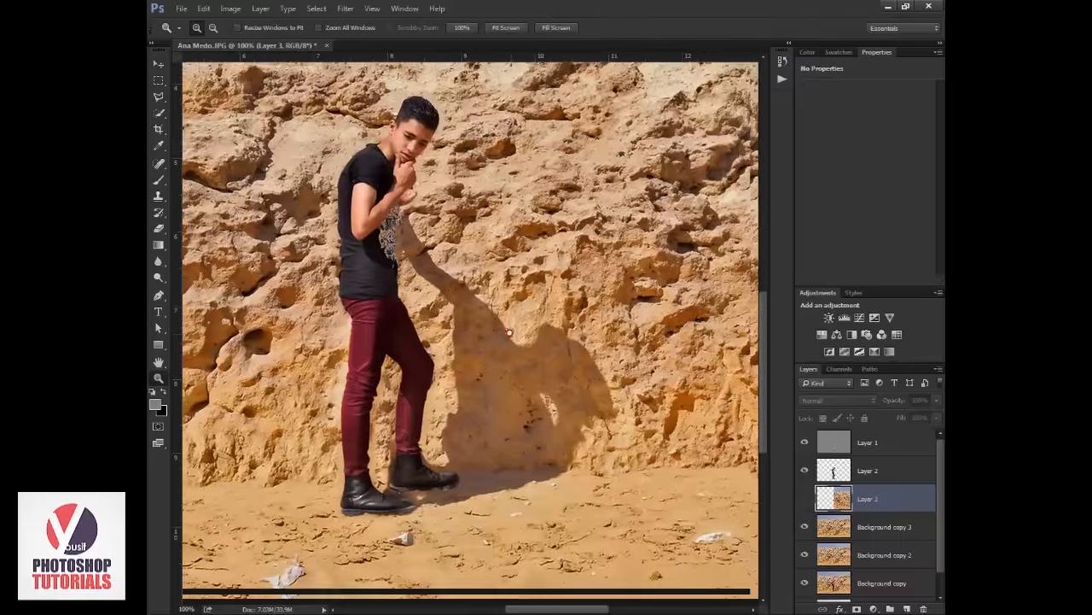
left_click(804, 498)
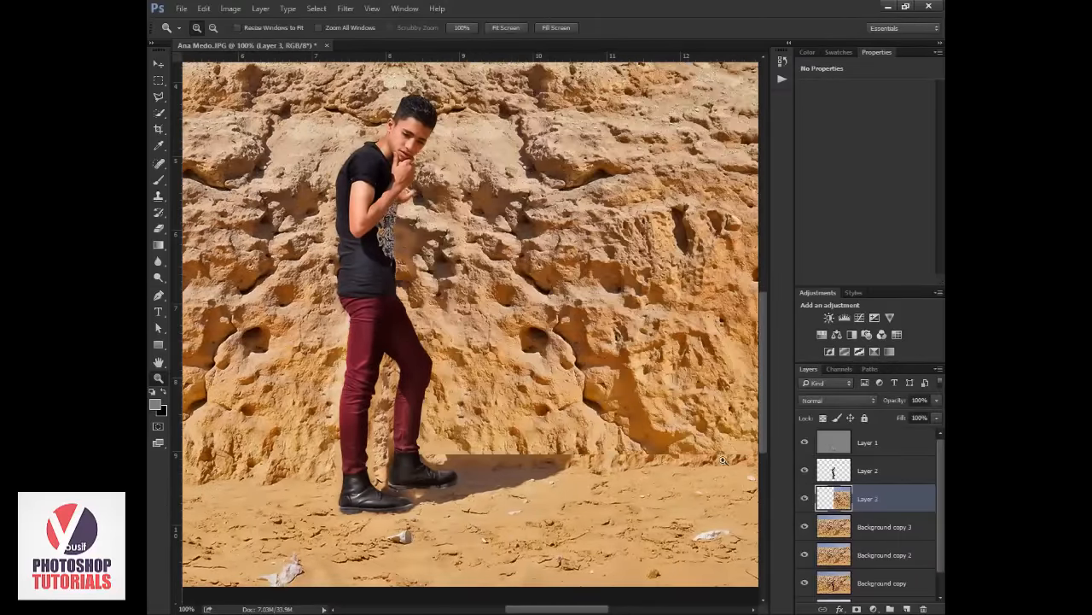
Erase the mirrored layer over the man's shadow with the Eraser to bring back the original shadow on the wall and ground.
key("e")
mouse_move(478, 324)
left_mouse_down()
mouse_move(427, 254)
mouse_move(416, 206)
mouse_move(521, 359)
mouse_move(551, 363)
mouse_move(547, 332)
mouse_move(570, 381)
mouse_move(563, 397)
mouse_move(602, 384)
mouse_move(521, 426)
mouse_move(470, 405)
mouse_move(445, 483)
mouse_move(476, 485)
mouse_move(580, 431)
mouse_move(564, 465)
mouse_move(619, 388)
mouse_move(553, 469)
mouse_move(570, 474)
left_mouse_up()
key("bracketright")
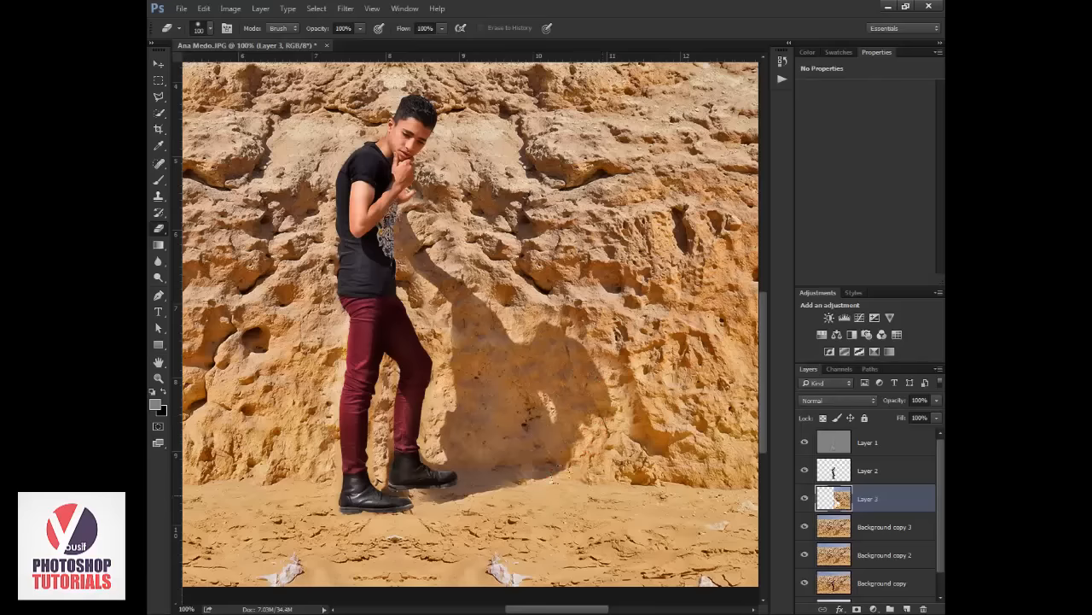
key("ctrl+0")
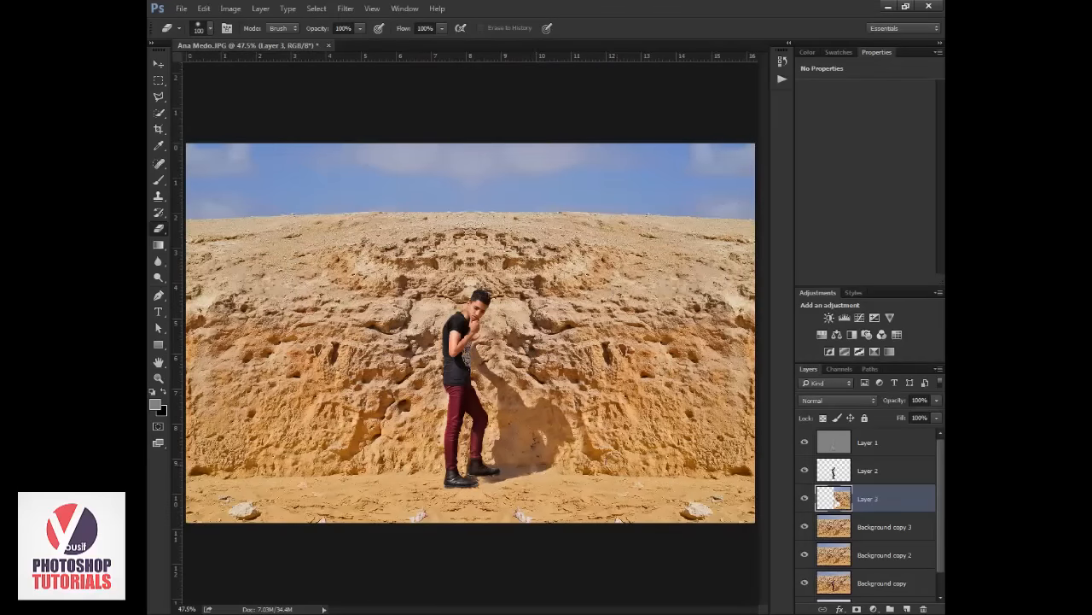
Add a Selective Color adjustment layer above Layer 1 at the top of the layer stack.
left_click(874, 467)
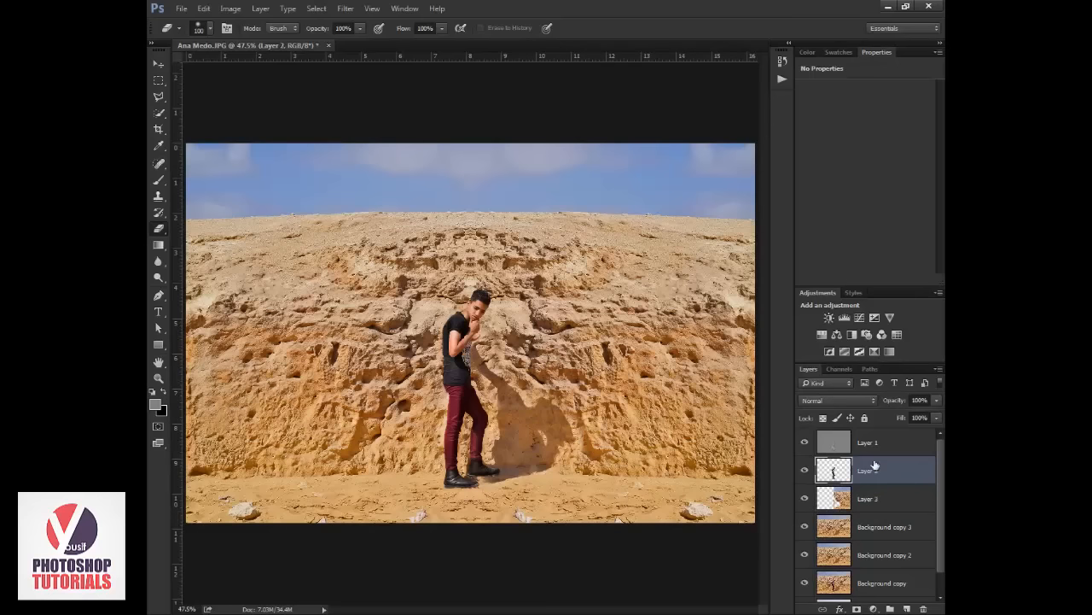
left_click(878, 452)
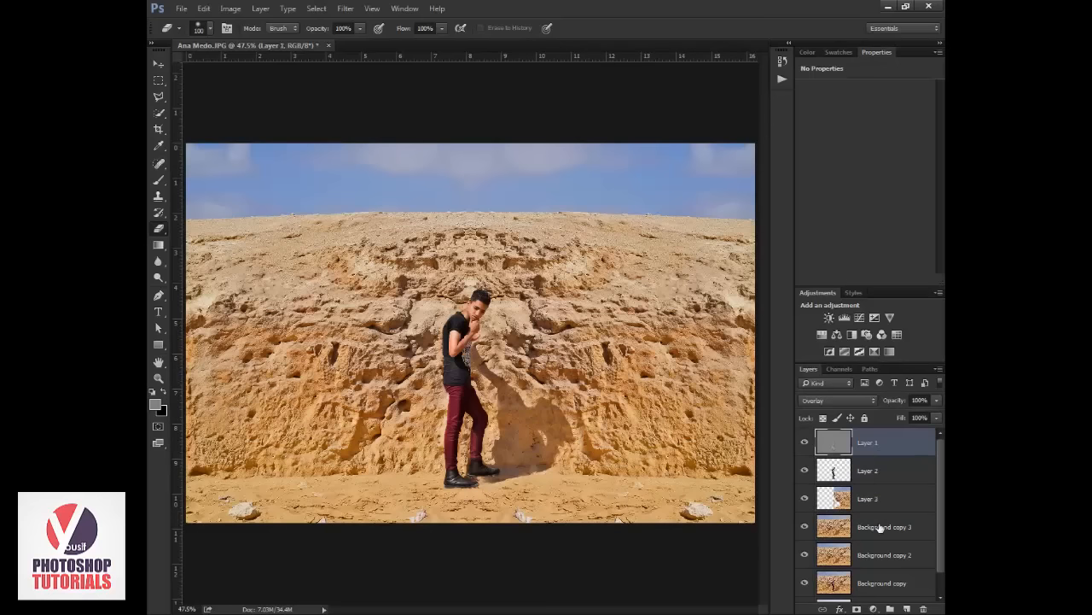
left_click(873, 608)
left_click(874, 608)
left_click(873, 608)
left_click(881, 605)
left_click(747, 198)
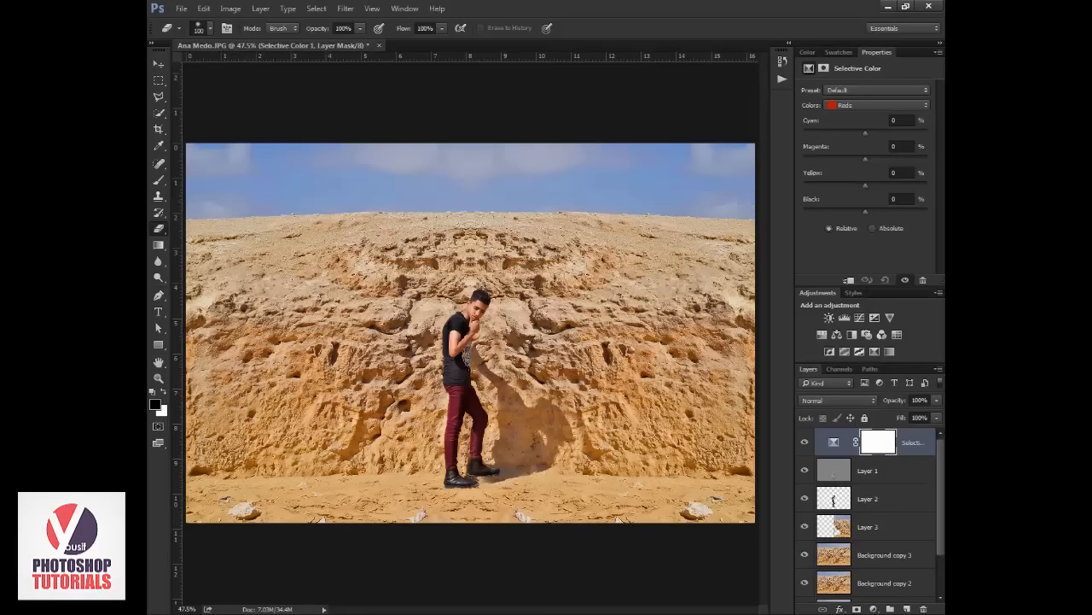
Adjust the Yellows in Selective Color: reduce cyan, set magenta to +12% and yellow to +31%.
left_click(898, 109)
left_click(875, 117)
left_click_drag(872, 162, 788, 168)
left_click(864, 155)
left_click_drag(895, 134, 885, 175)
left_click(907, 121)
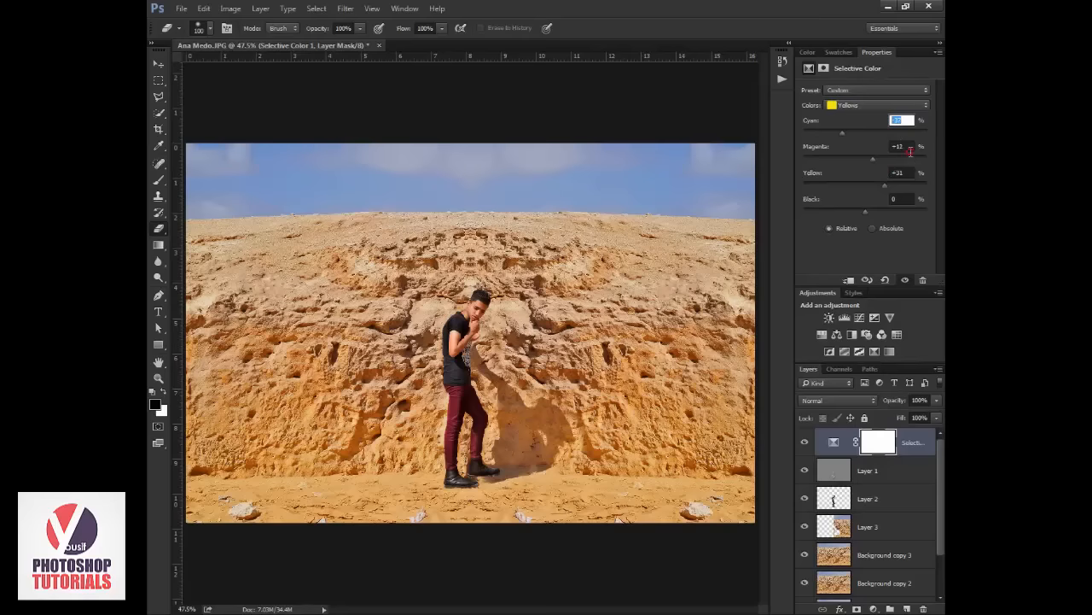
key("Tab")
key("Tab")
Set the Selective Color Whites to cyan -26%, magenta -31% and yellow -55%.
left_click(890, 109)
left_click(855, 175)
left_click_drag(866, 133, 844, 141)
key("ctrl+plus")
key("ctrl+plus")
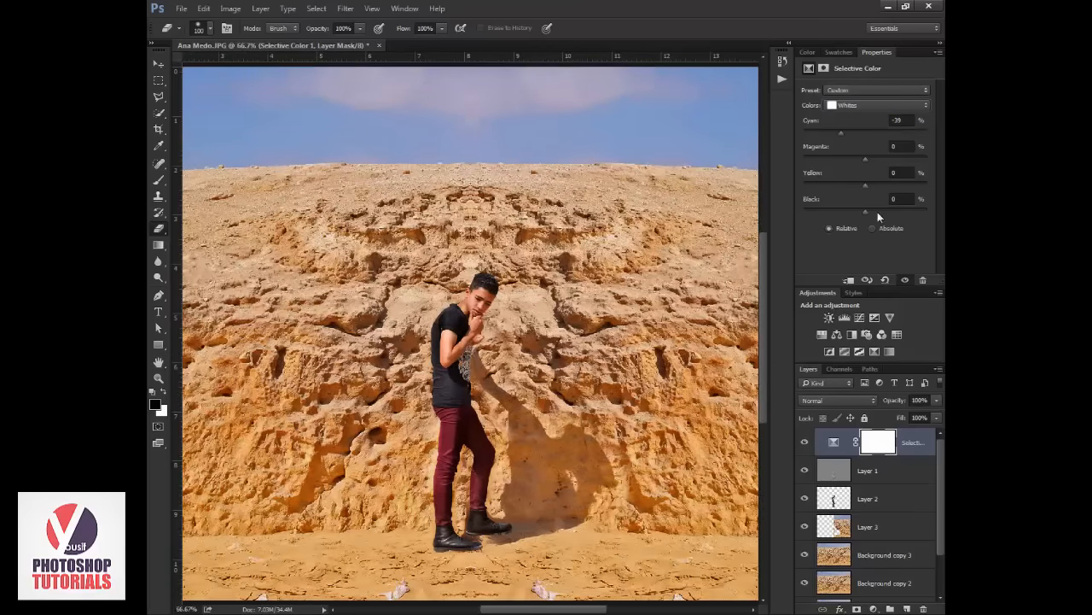
left_click_drag(878, 135, 853, 177)
left_click_drag(861, 186, 832, 188)
Erase a small spot of the mirrored Layer 3 beside the man's boot.
left_click(841, 525)
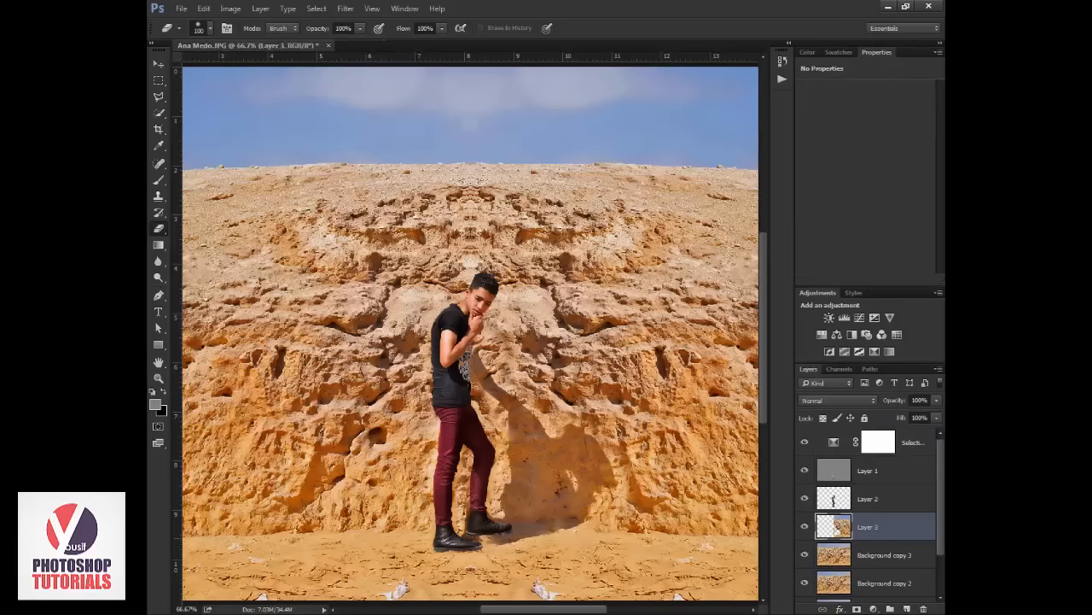
left_click(480, 539)
left_click(854, 474)
Return to the Selective Color adjustment, set the cyan of the Cyans to +100% and adjust their magenta.
left_click(837, 442)
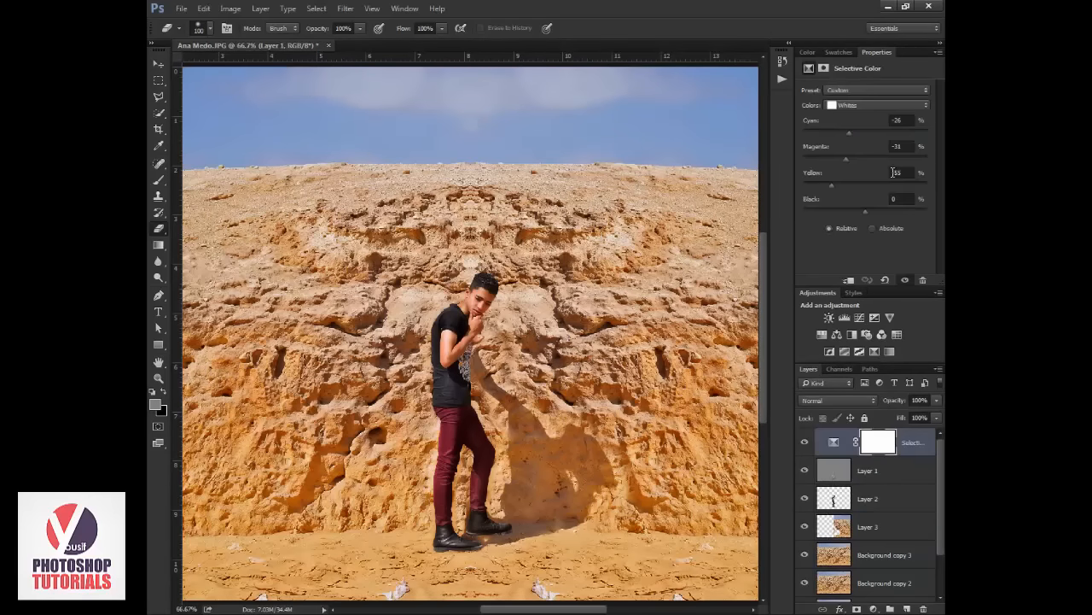
left_click(872, 116)
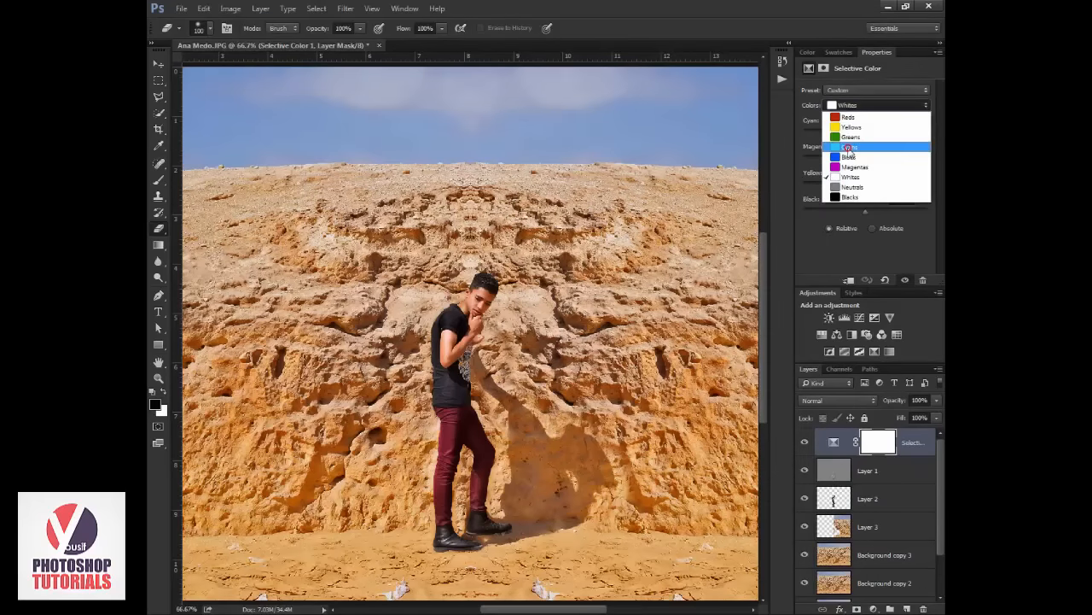
left_click(858, 146)
left_click_drag(871, 129, 942, 130)
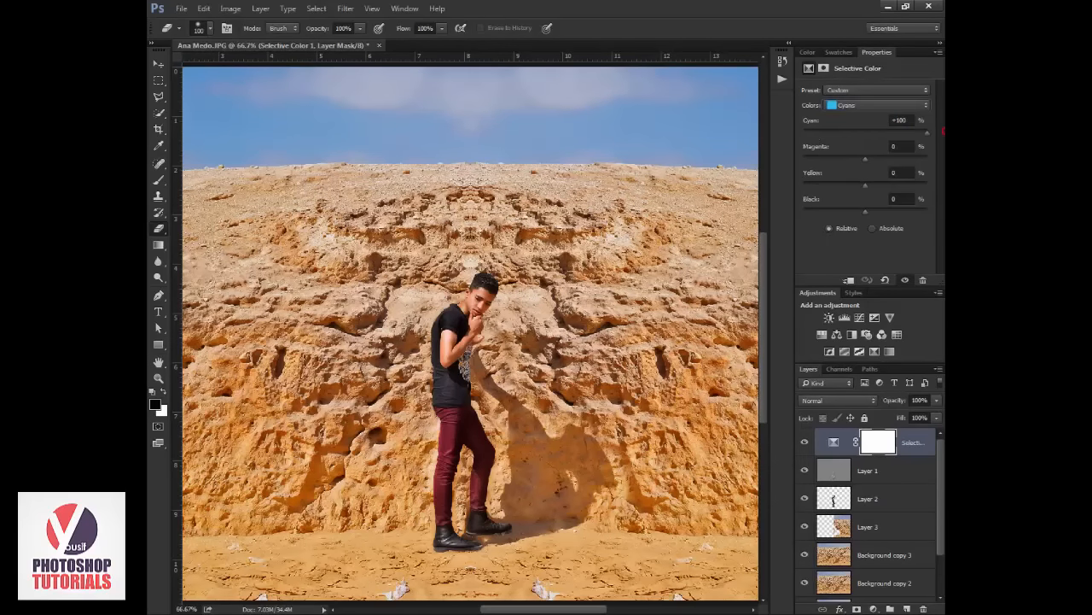
left_click_drag(898, 160, 871, 147)
Fine-tune the cyan and magenta amounts of the Reds in the Selective Color adjustment.
left_click(887, 105)
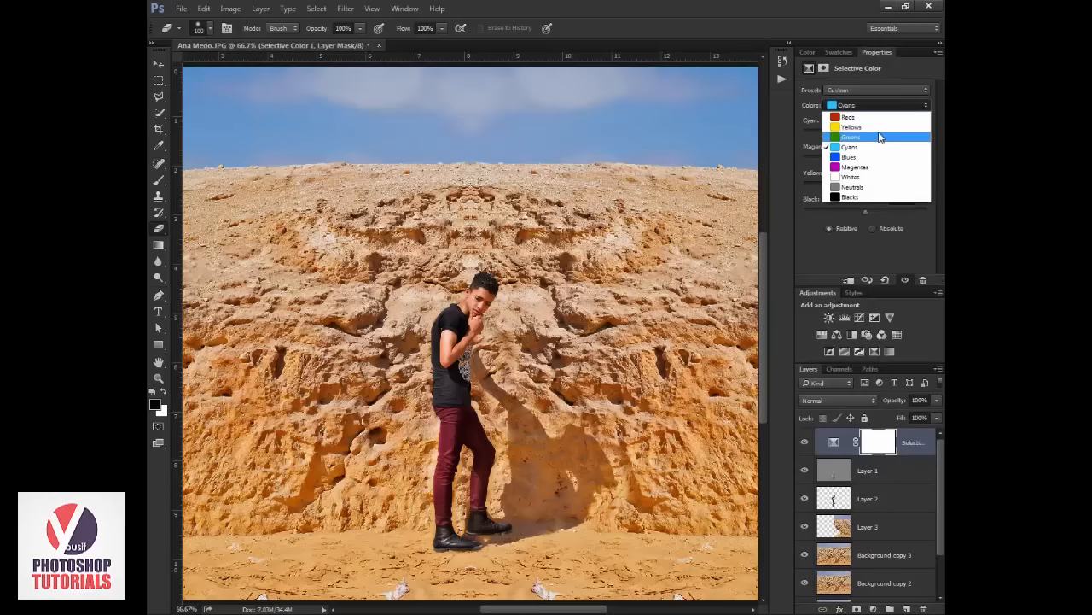
left_click(870, 126)
mouse_move(867, 134)
left_mouse_down()
mouse_move(927, 135)
mouse_move(857, 139)
left_mouse_up()
left_click_drag(865, 161, 869, 185)
Set the Selective Color Blacks to cyan +7% and magenta +3%.
left_click(879, 105)
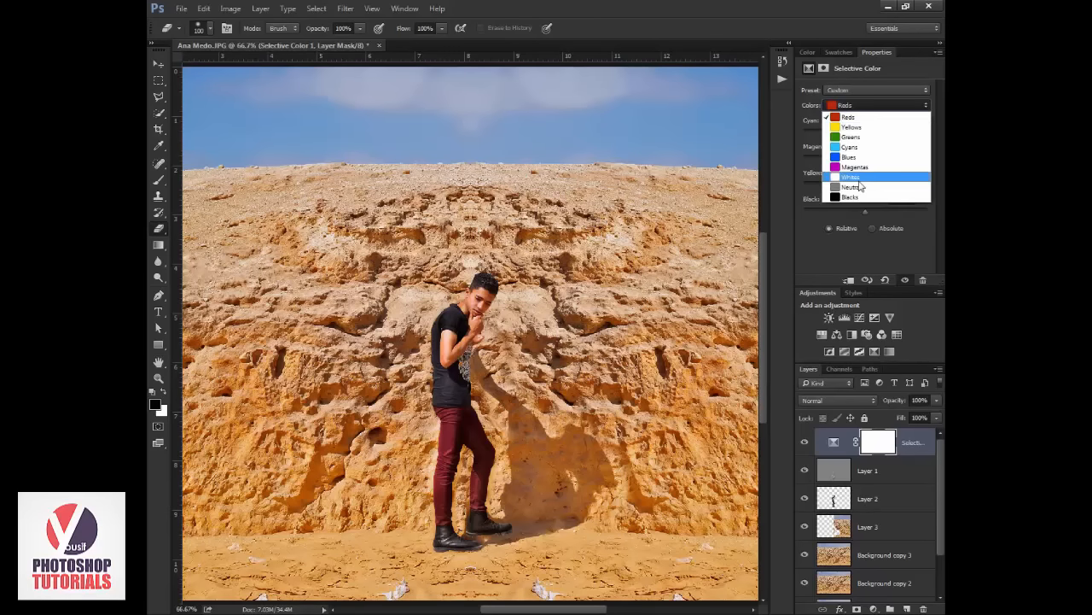
left_click(863, 198)
left_click_drag(867, 135, 872, 162)
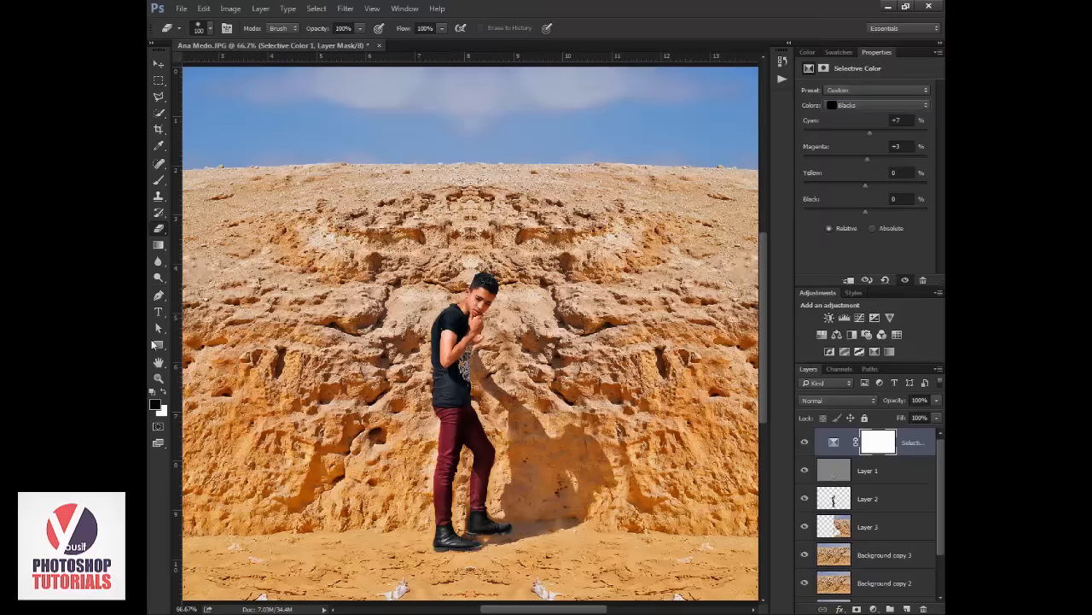
Add a Curves adjustment with the RGB black point raised to output 30 and a midtone point at input 136, output 125.
left_click(158, 377)
left_click(394, 358, "alt")
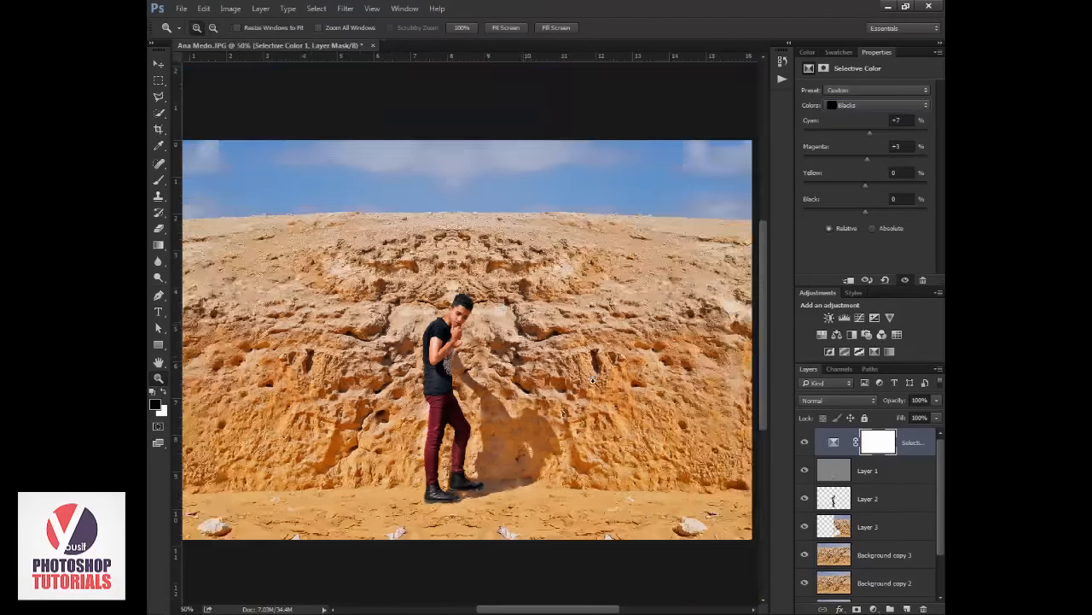
left_click(874, 609)
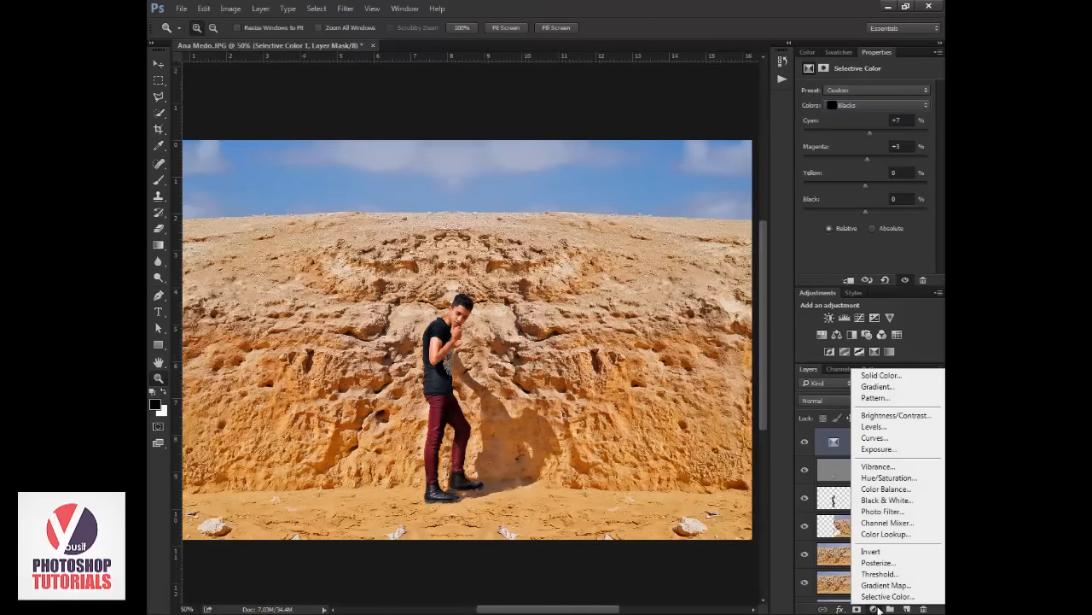
left_click(896, 438)
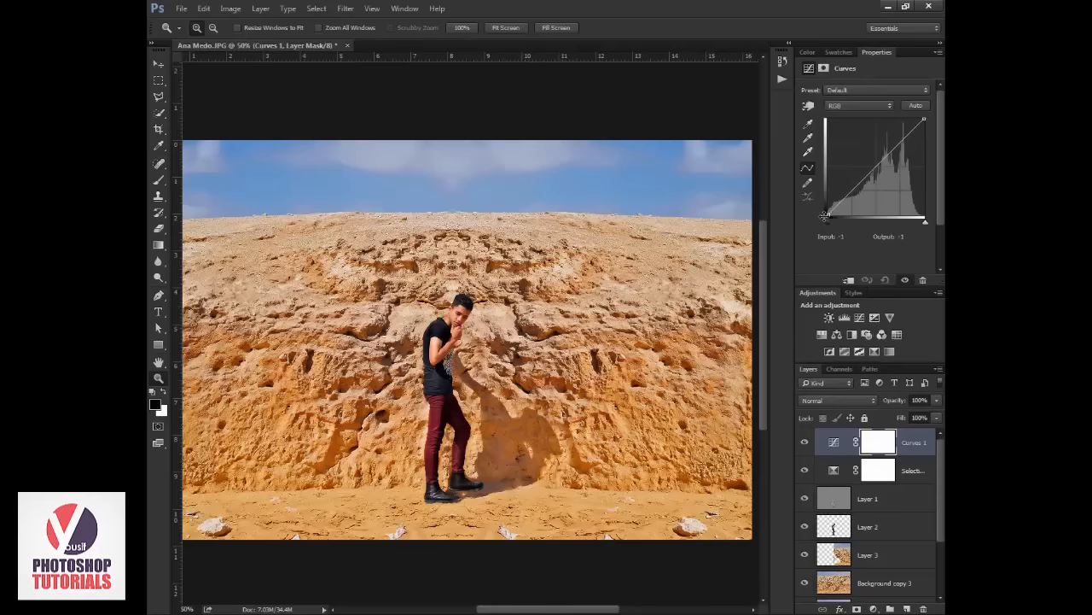
left_click_drag(827, 214, 810, 200)
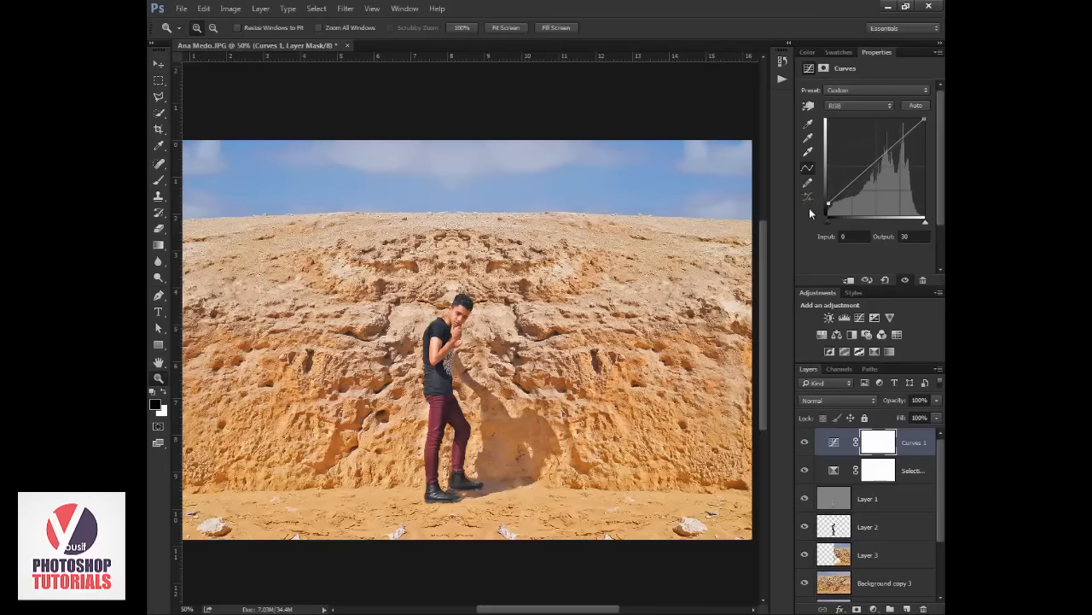
left_click_drag(876, 166, 881, 174)
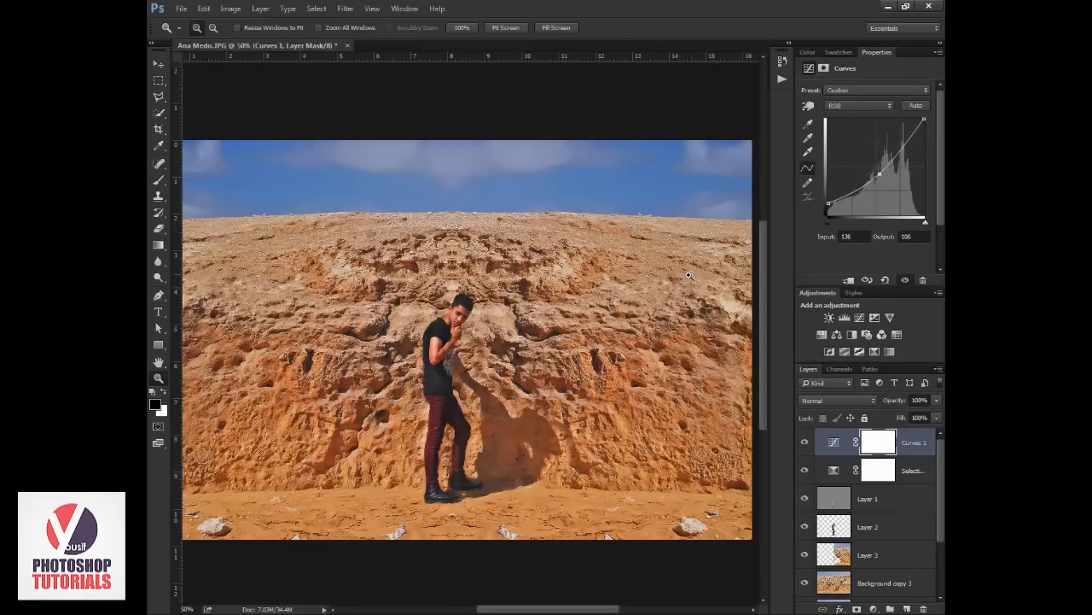
key("ctrl+plus")
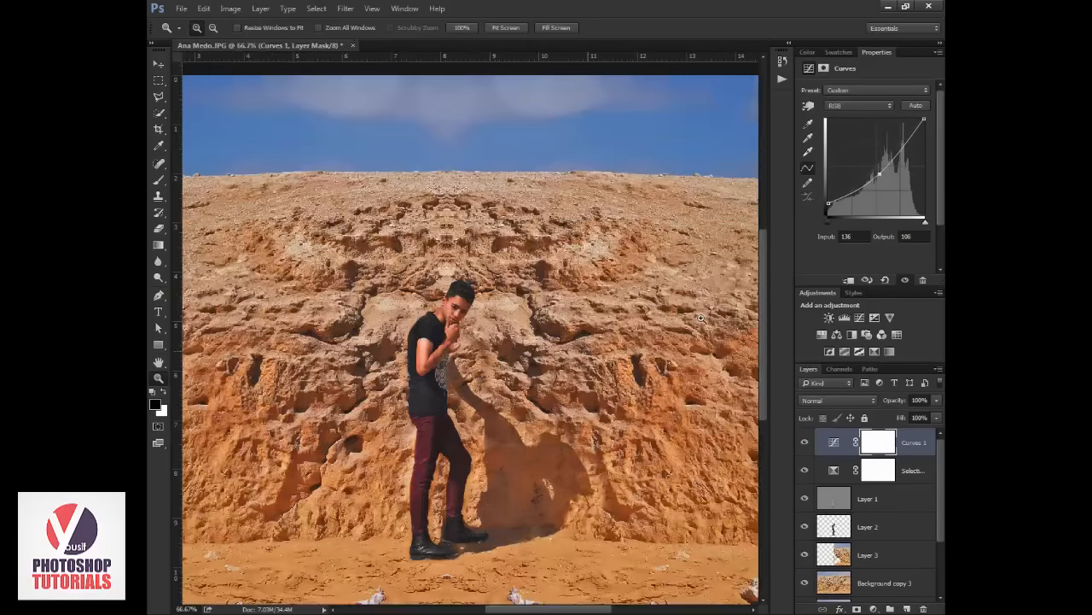
left_click_drag(879, 174, 880, 167)
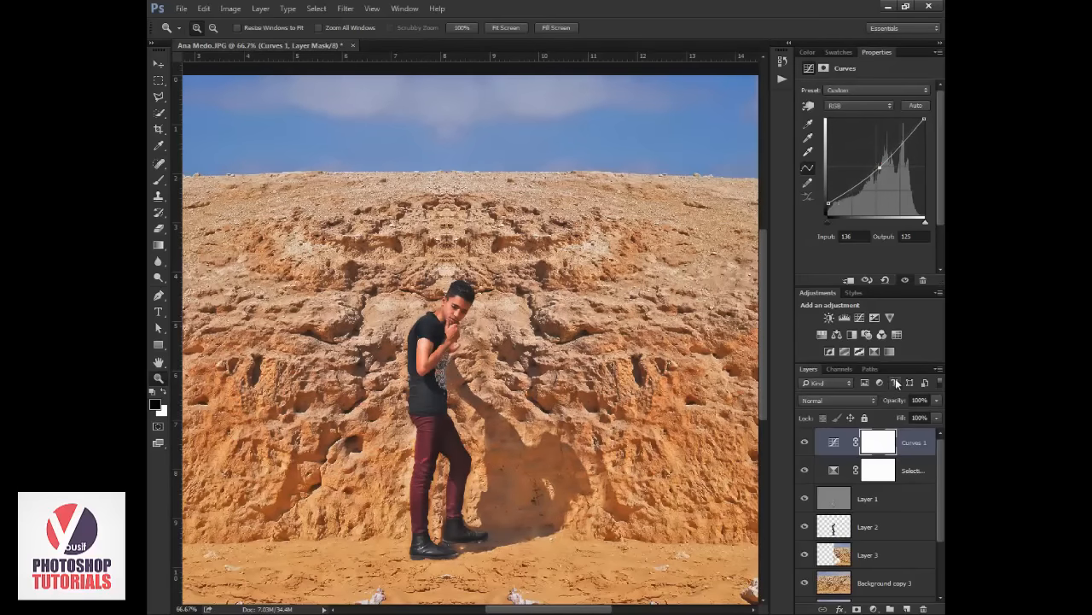
Shape the Blue channel curve by pulling down a highlight point and raising the black point to output 24.
left_click(874, 108)
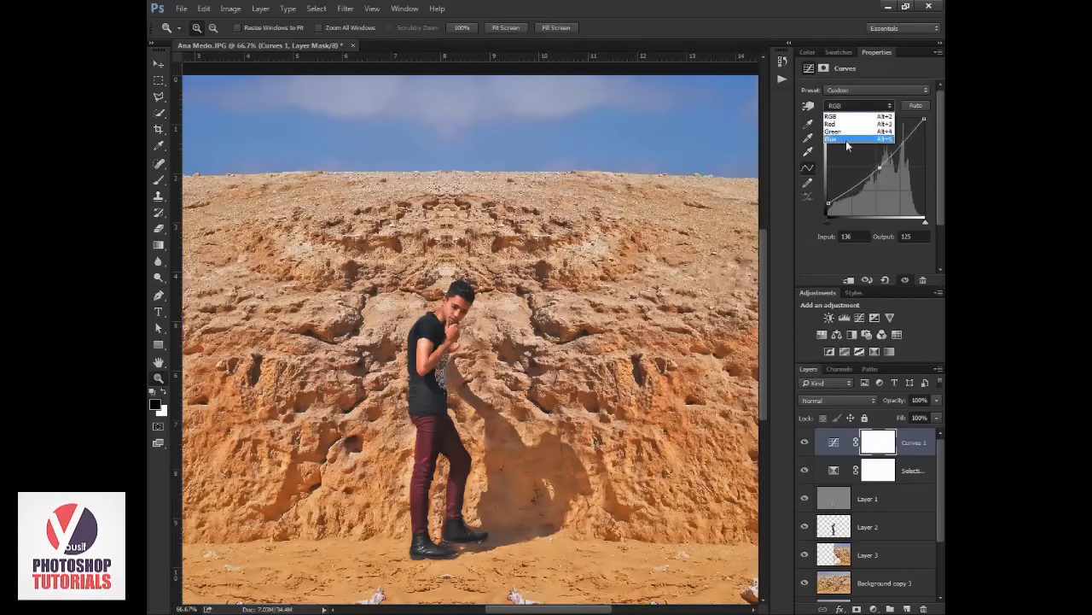
left_click(863, 105)
left_click(860, 107)
left_click(851, 139)
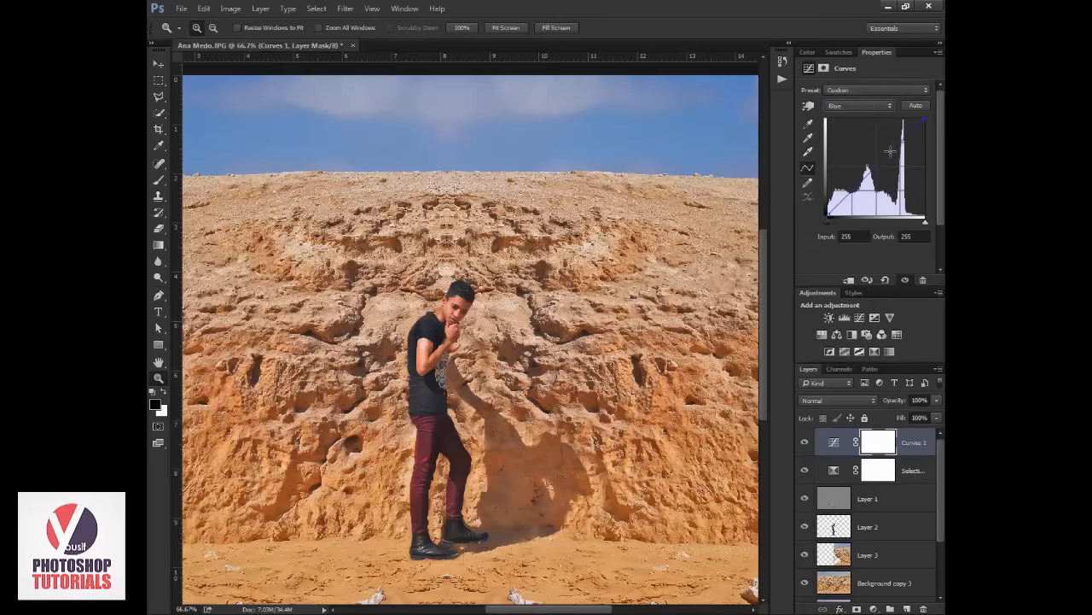
mouse_move(892, 152)
left_mouse_down()
mouse_move(892, 141)
mouse_move(897, 152)
left_mouse_up()
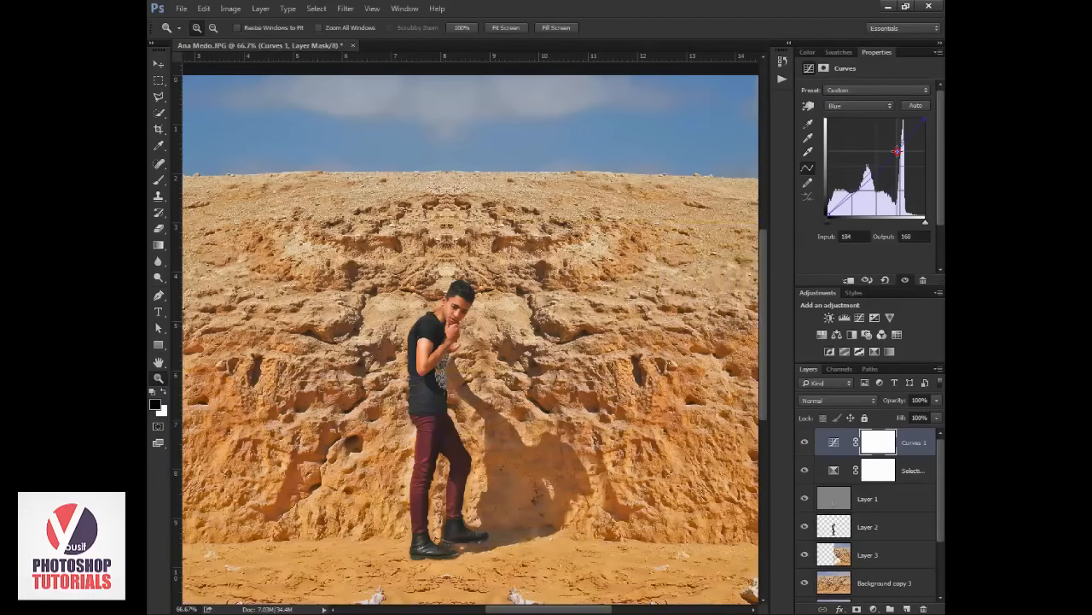
left_click_drag(828, 214, 820, 208)
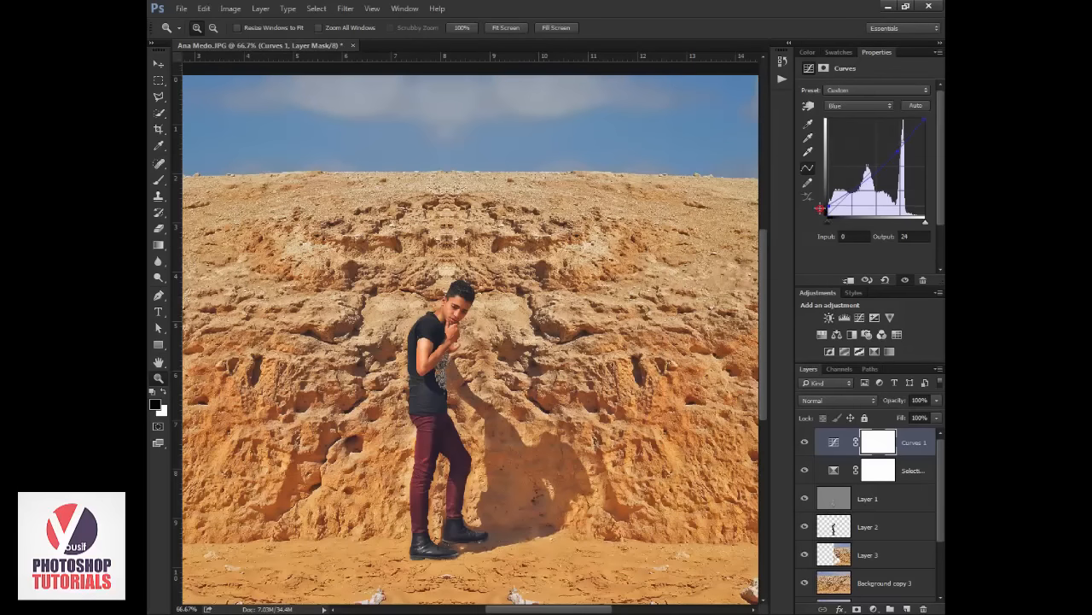
left_click_drag(897, 151, 895, 154)
Add a Color Lookup adjustment layer above the Curves layer.
left_click(897, 333)
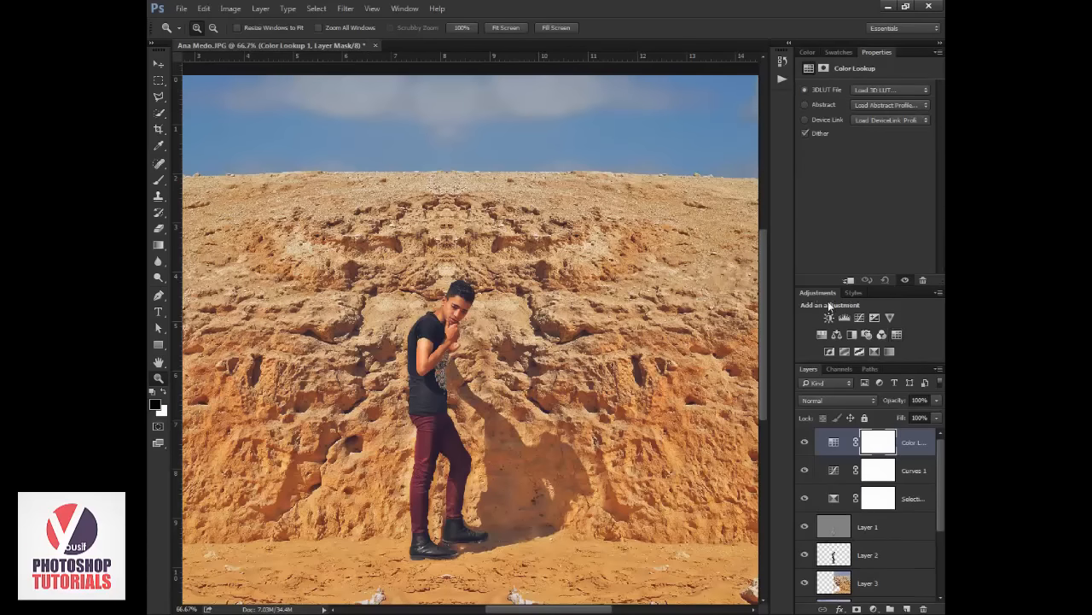
left_click(875, 609)
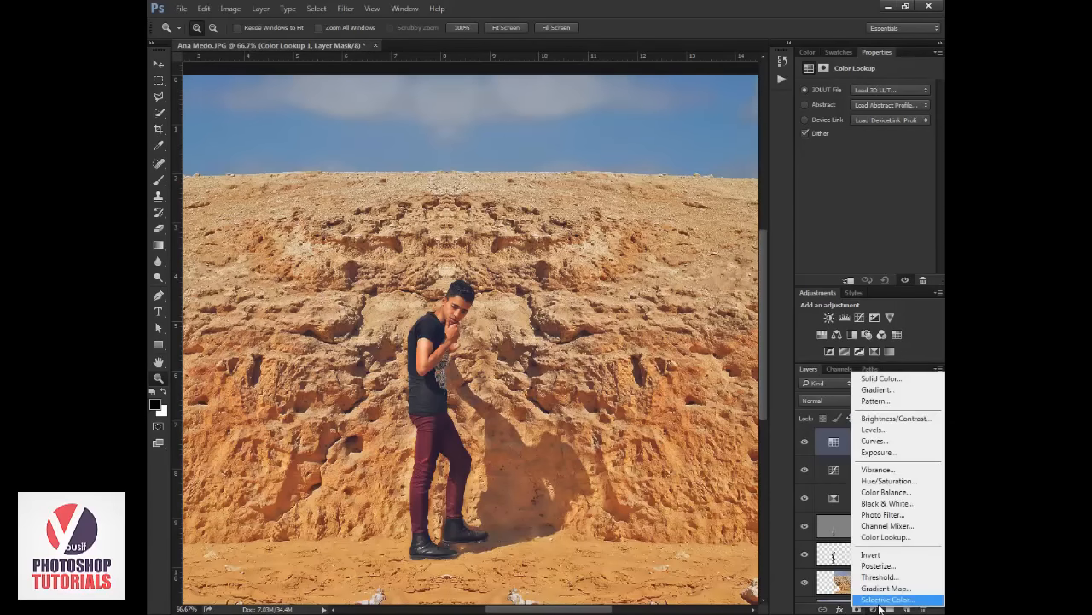
left_click(341, 8)
left_click(390, 8)
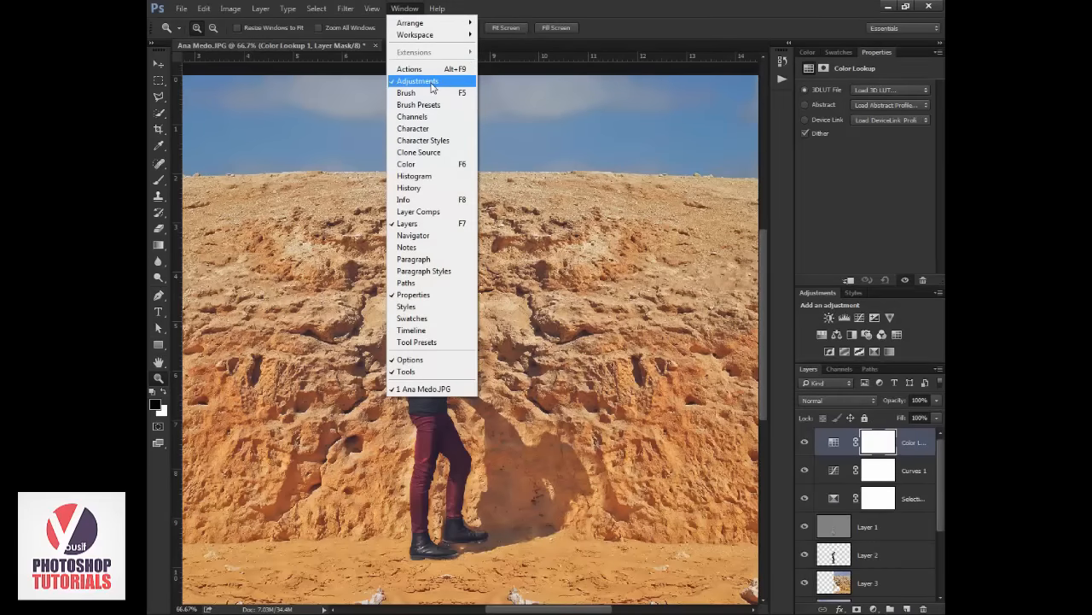
left_click(899, 353)
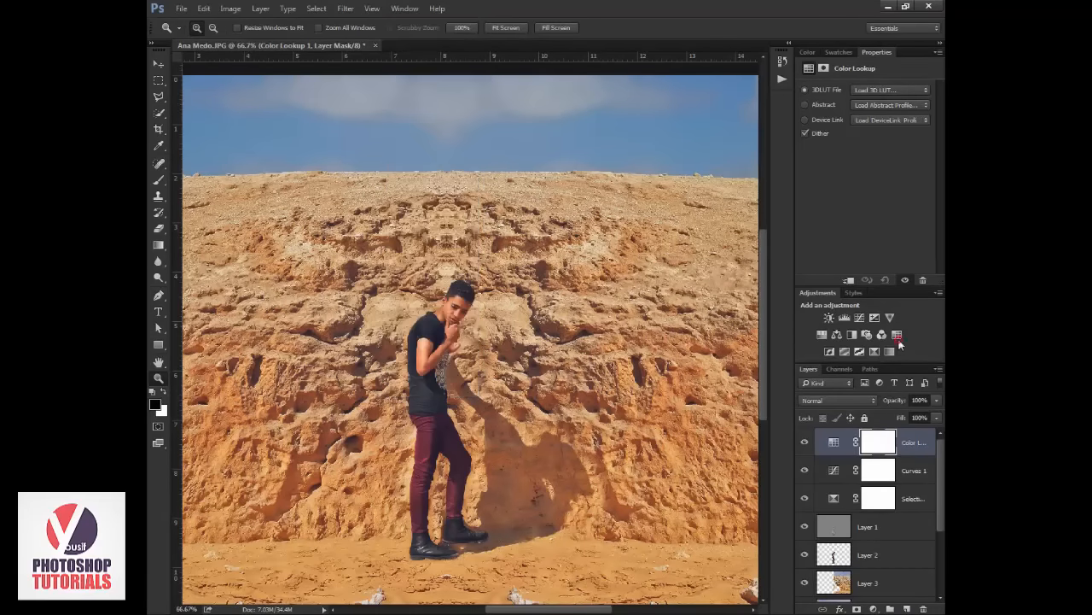
Add a second Color Lookup adjustment layer and load the FoggyNight.3DL lookup table.
left_click(897, 334)
left_click(892, 90)
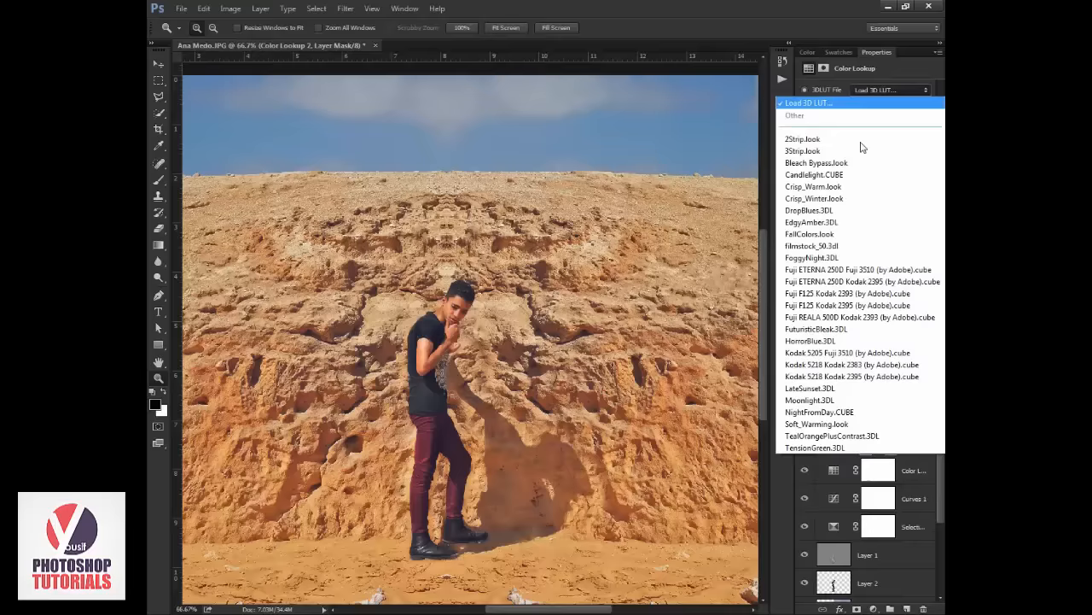
left_click(831, 256)
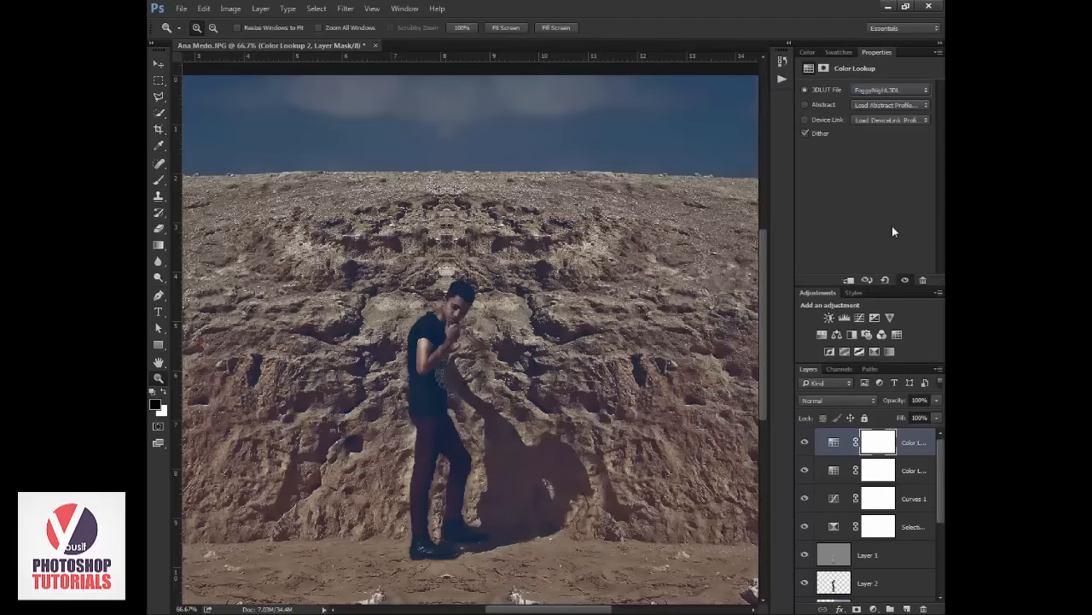
Blend the FoggyNight Color Lookup layer in Soft Light and move it below the Curves layer.
left_click(867, 395)
left_click(834, 276)
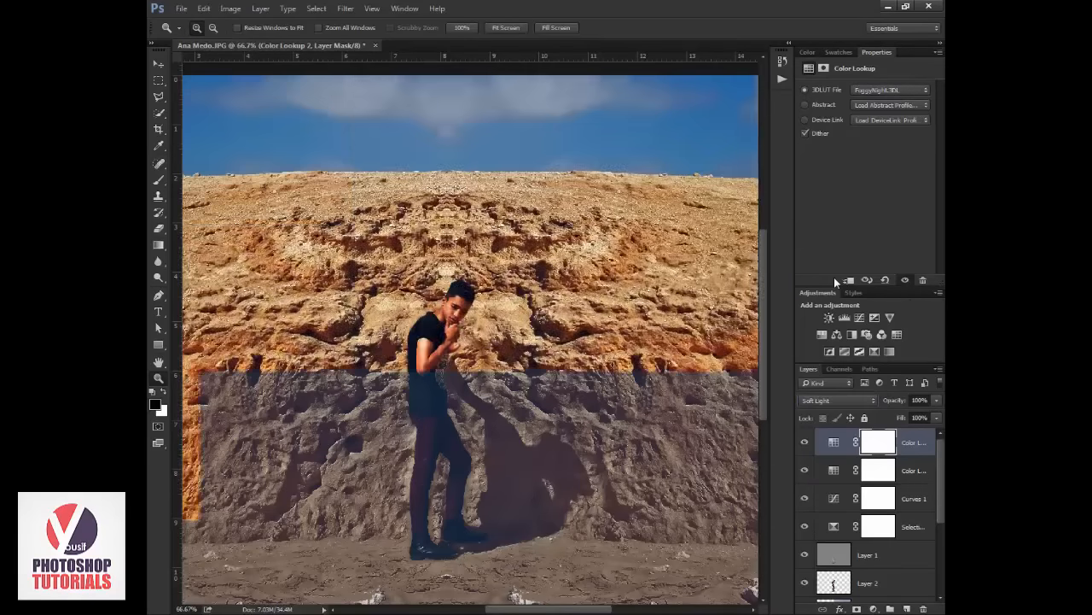
left_click_drag(834, 441, 834, 509)
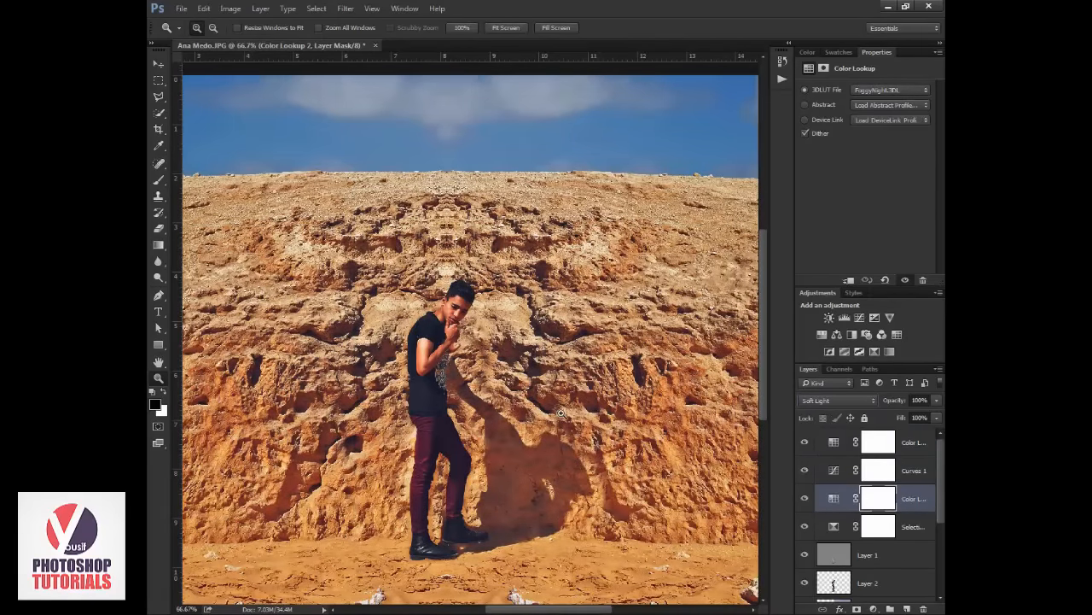
Try a lower opacity on the FoggyNight layer, restore it to 100%, and toggle the layer's visibility to compare the effect.
left_click(435, 401, "alt")
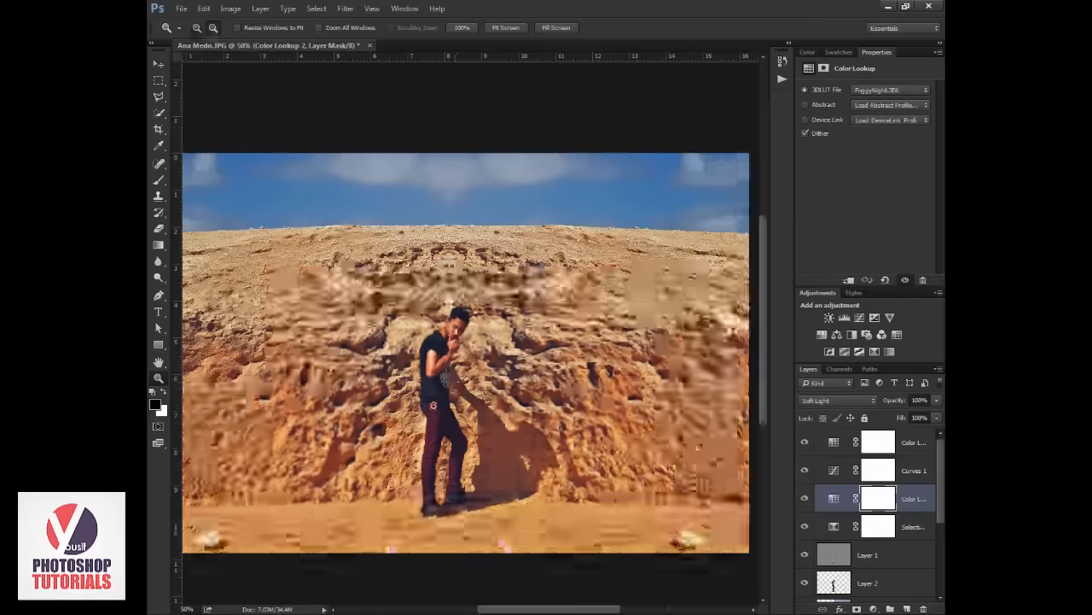
left_click(432, 404)
left_click(885, 402)
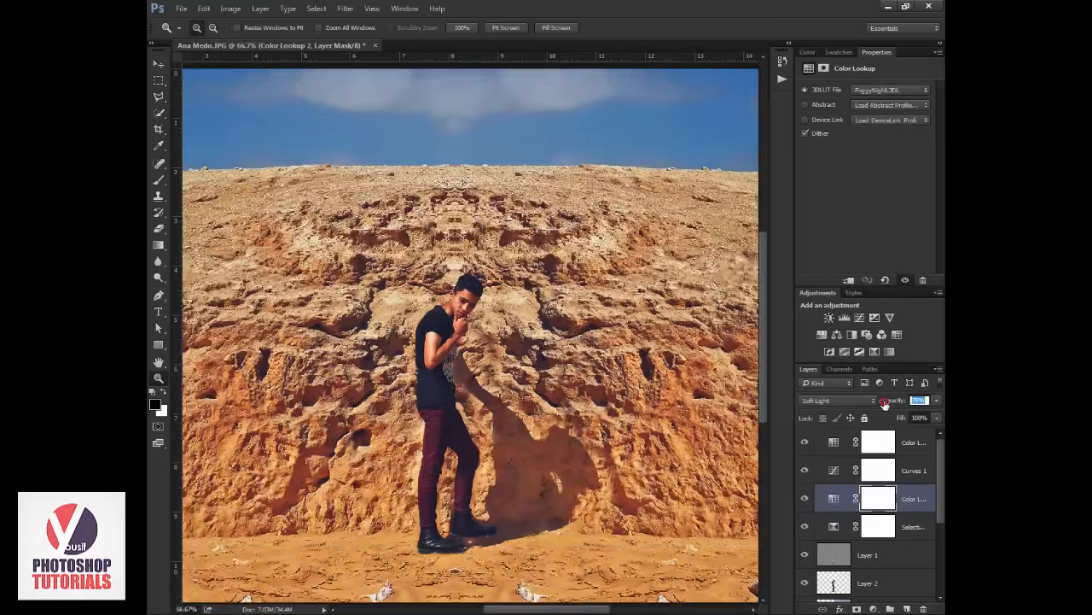
left_click_drag(885, 403, 911, 403)
left_click(803, 499)
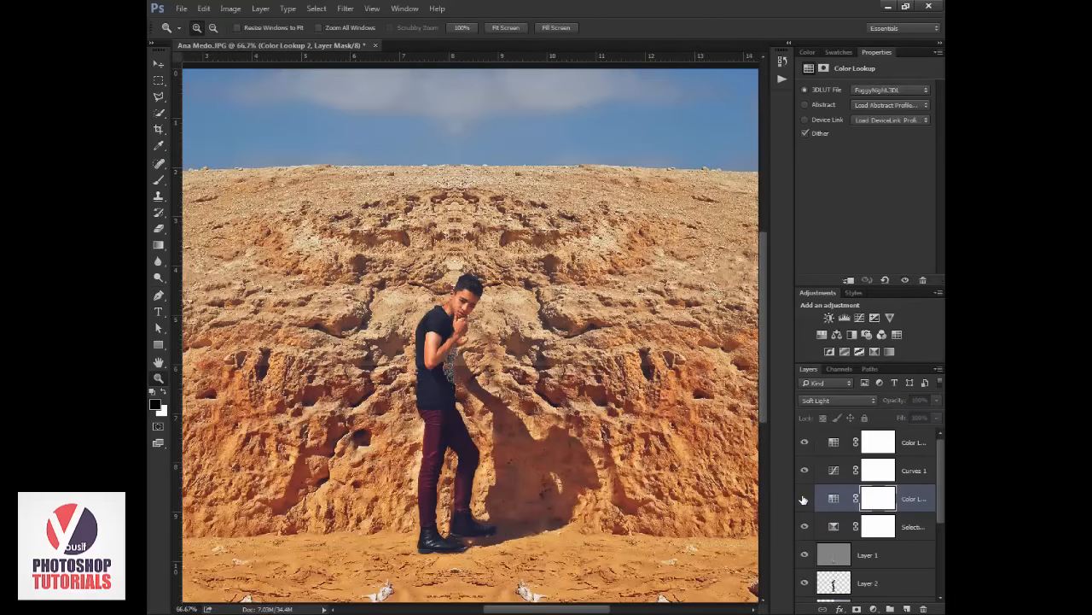
left_click(803, 498)
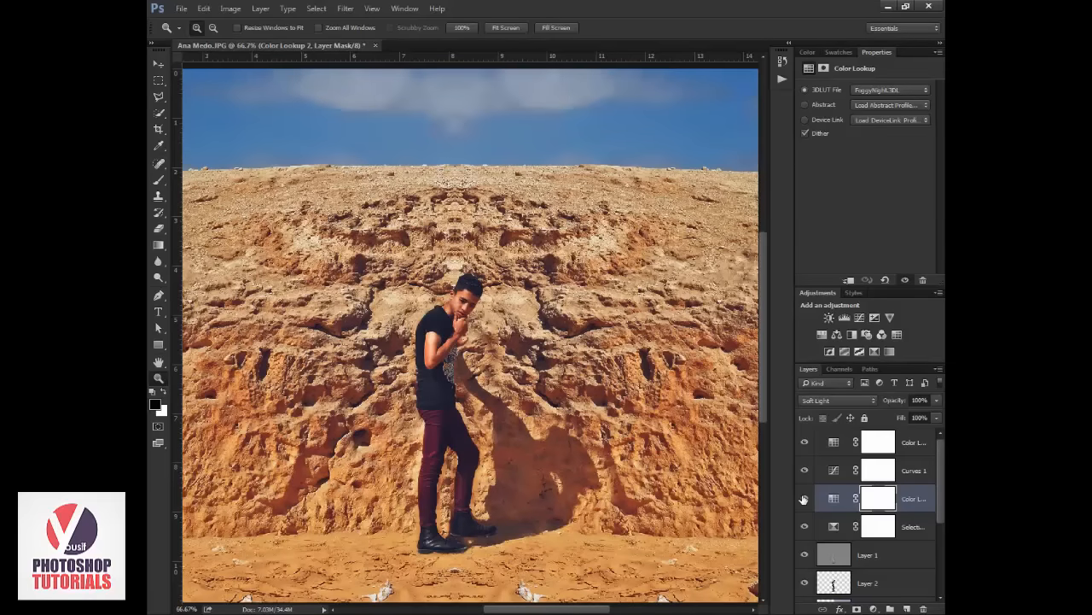
Set the FoggyNight Color Lookup layer's opacity to 50%.
left_click(899, 401)
type("50")
key("Return")
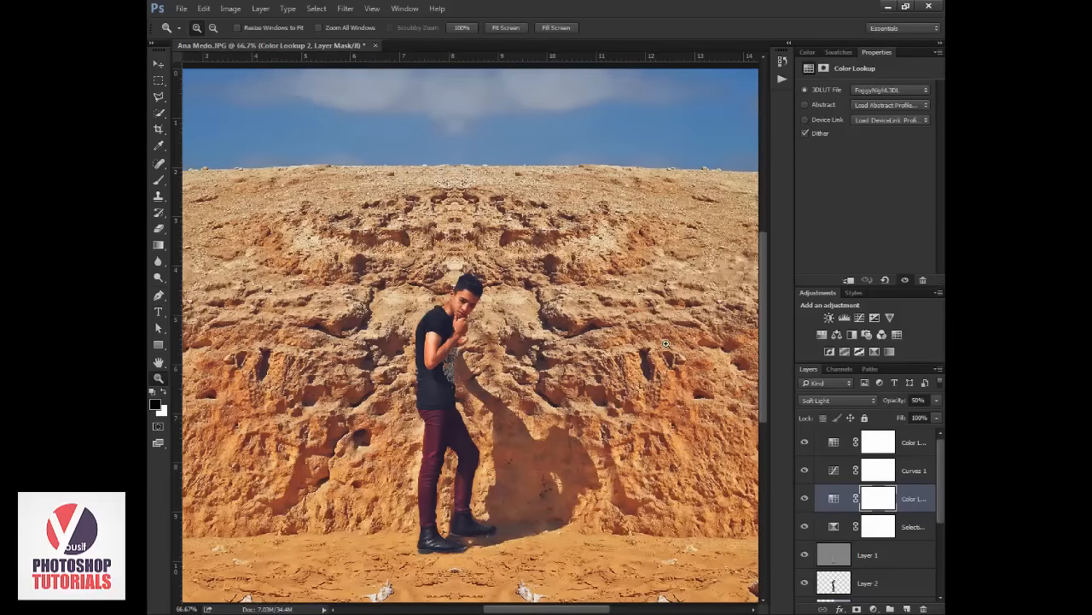
left_click(426, 273, "alt")
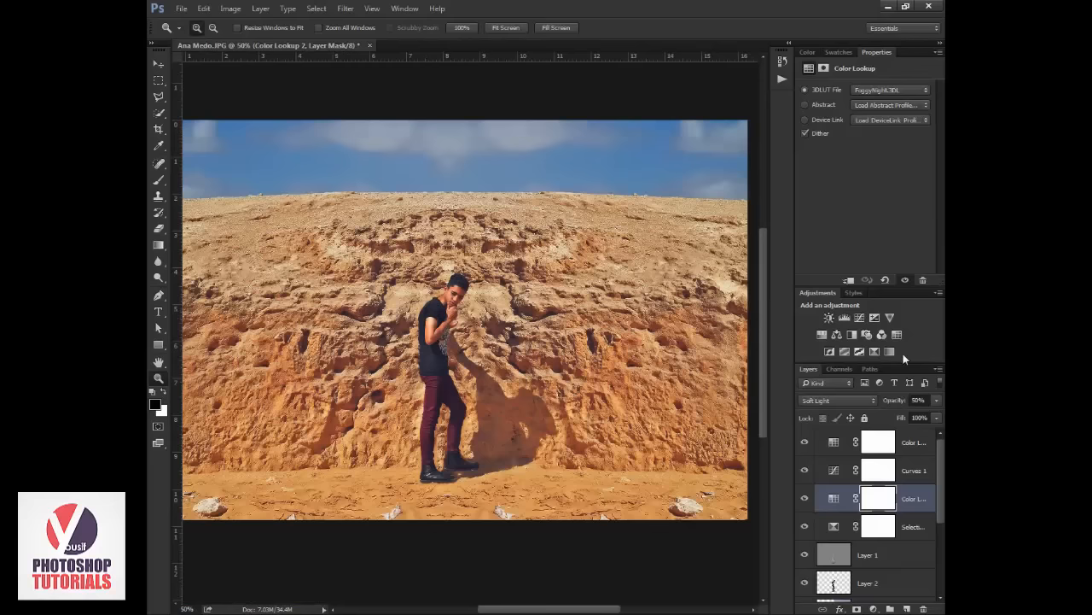
Add a third Color Lookup layer, compare several lookup tables, and load Kodak 5218 Kodak 2395 (by Adobe).cube.
left_click(900, 336)
left_click(912, 95)
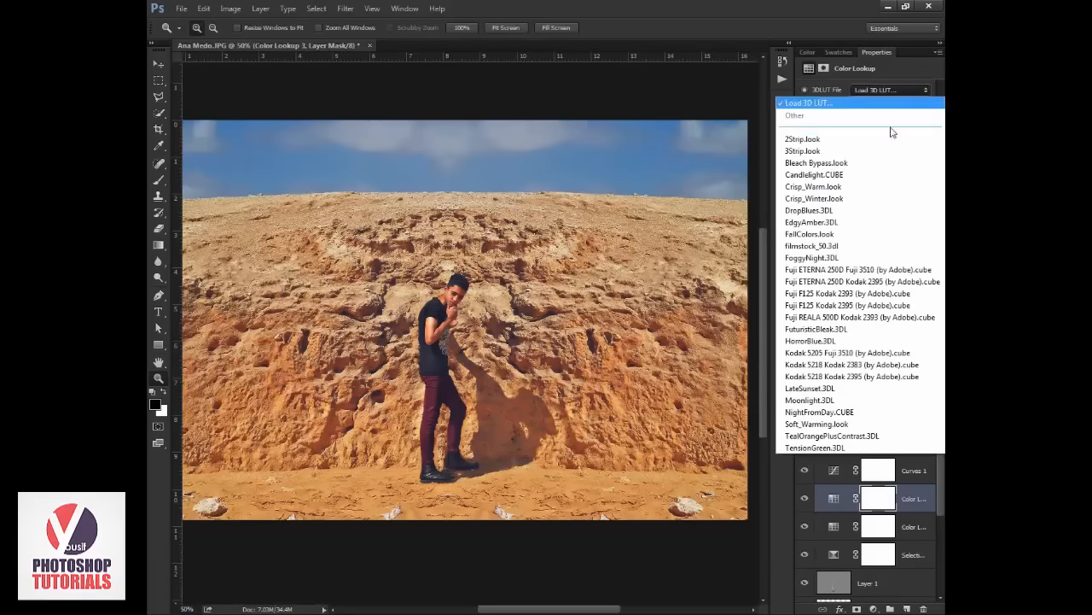
left_click(839, 242)
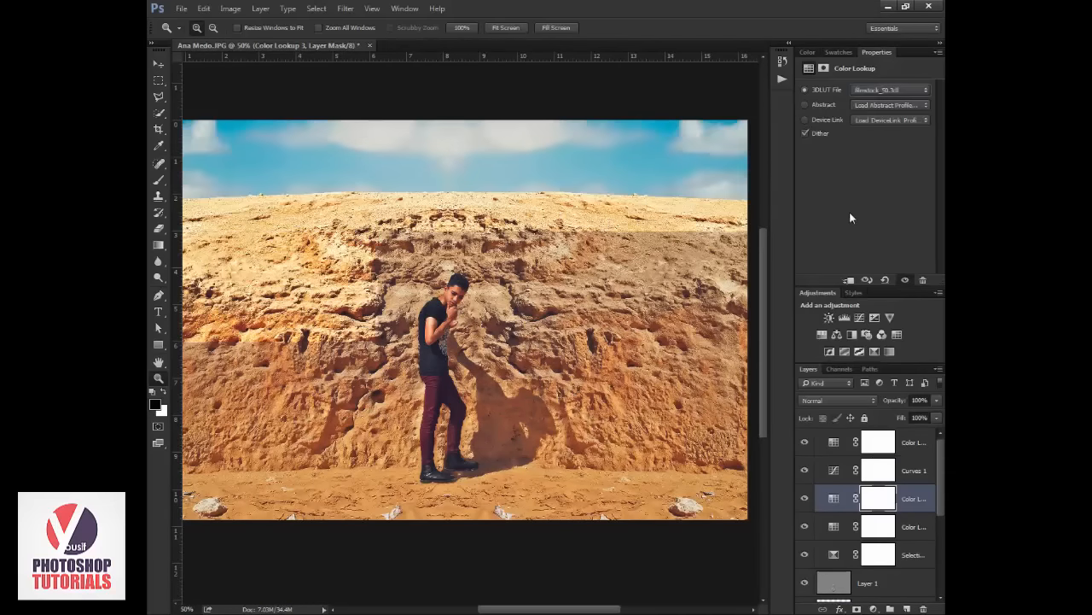
key("Down")
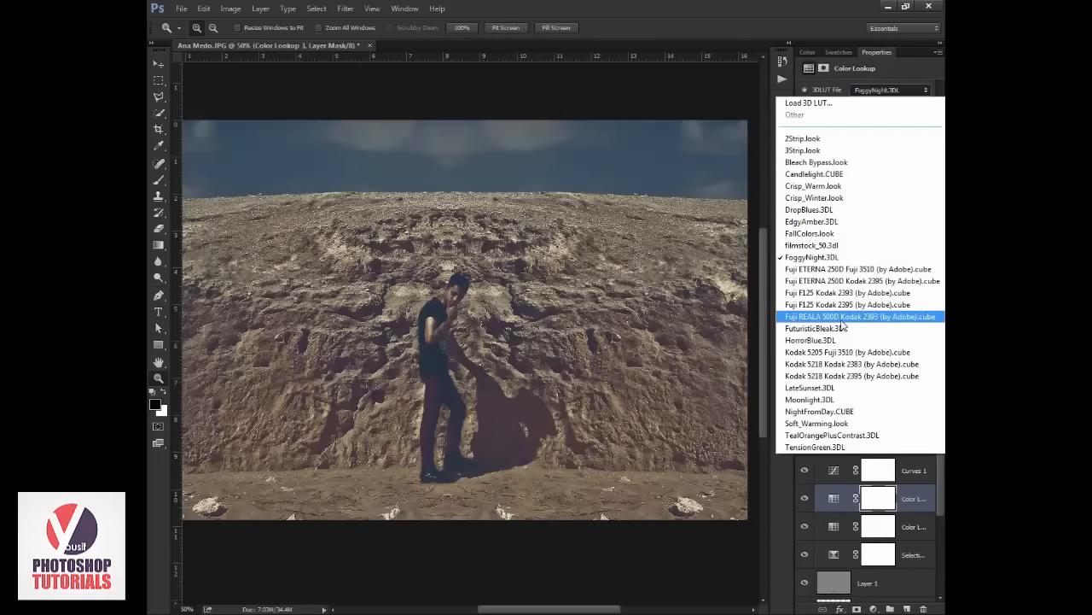
left_click(839, 351)
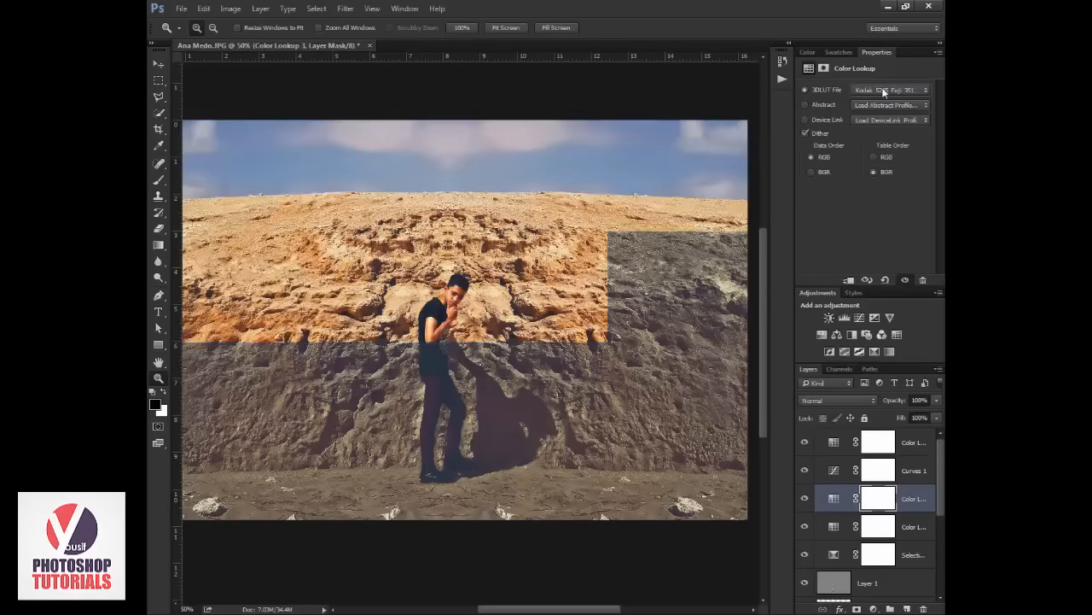
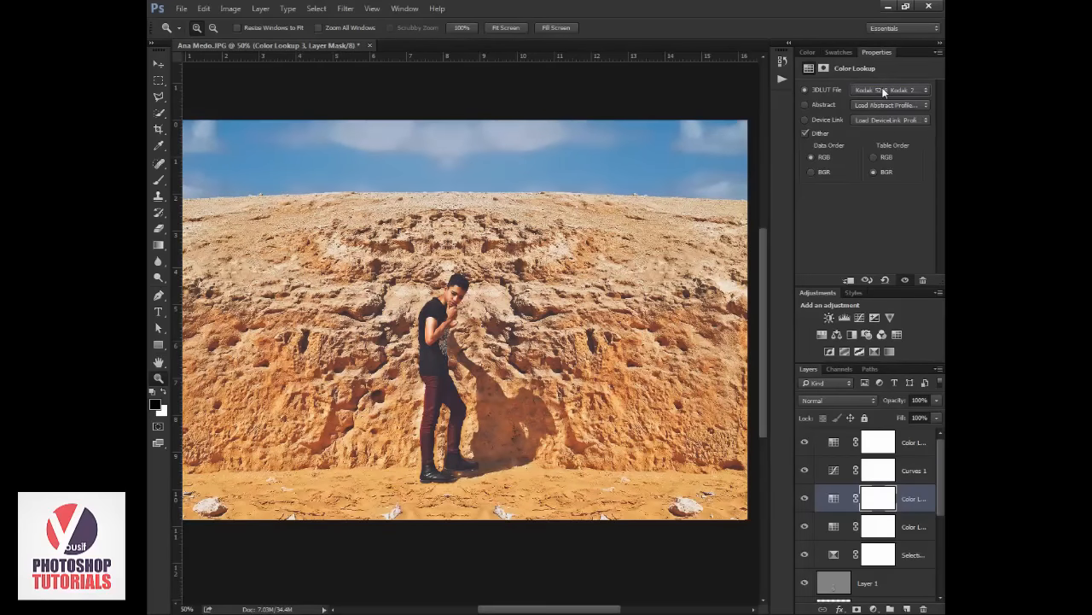
left_click(884, 91)
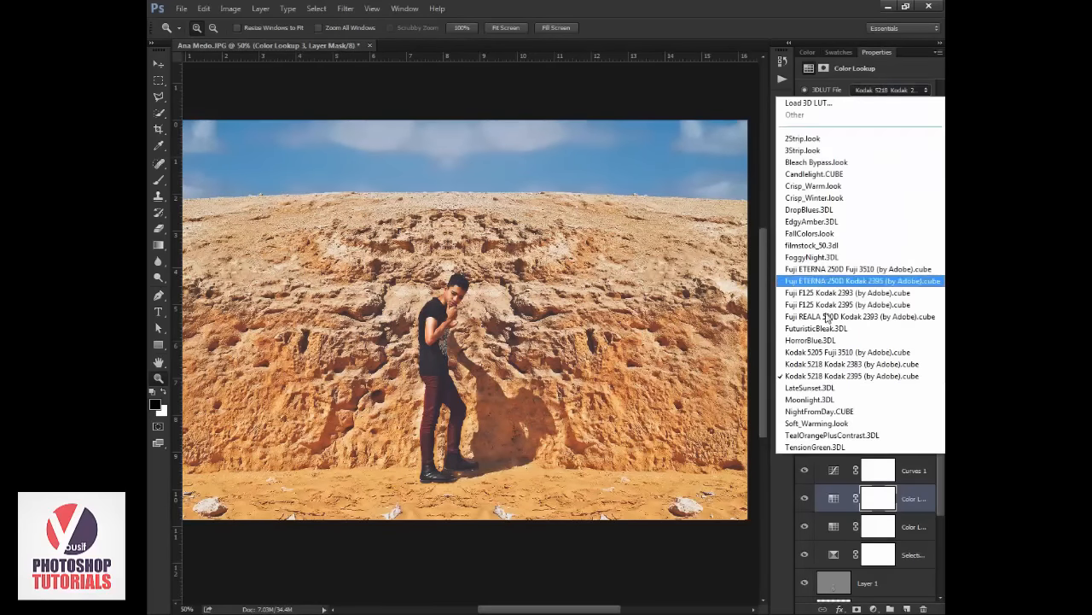
left_click(845, 377)
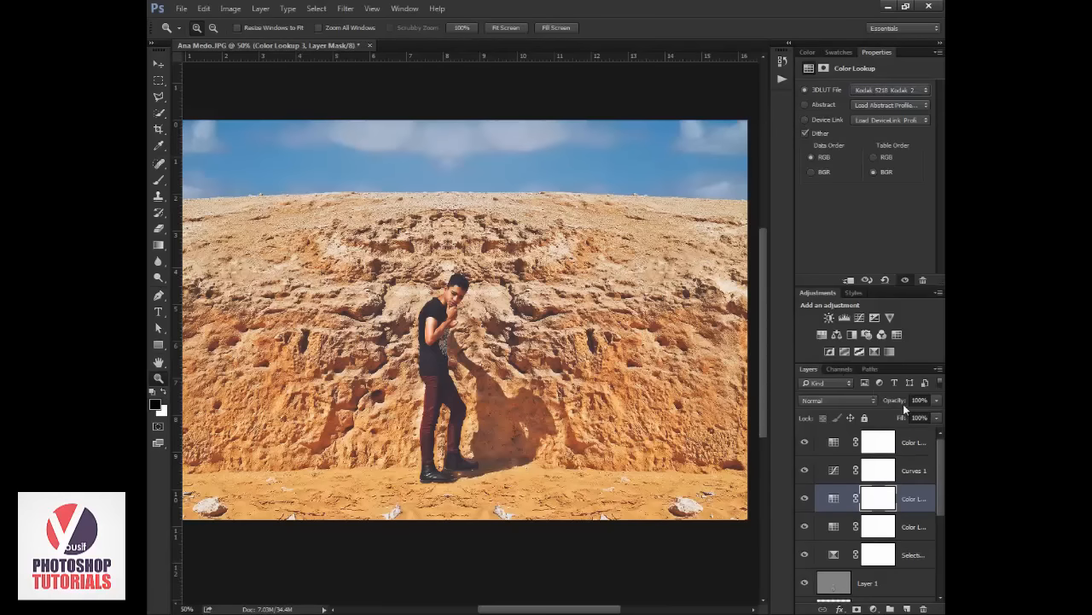
Set the Kodak 5218 Color Lookup layer's opacity to 25%.
left_click(894, 402)
type("25")
key("Return")
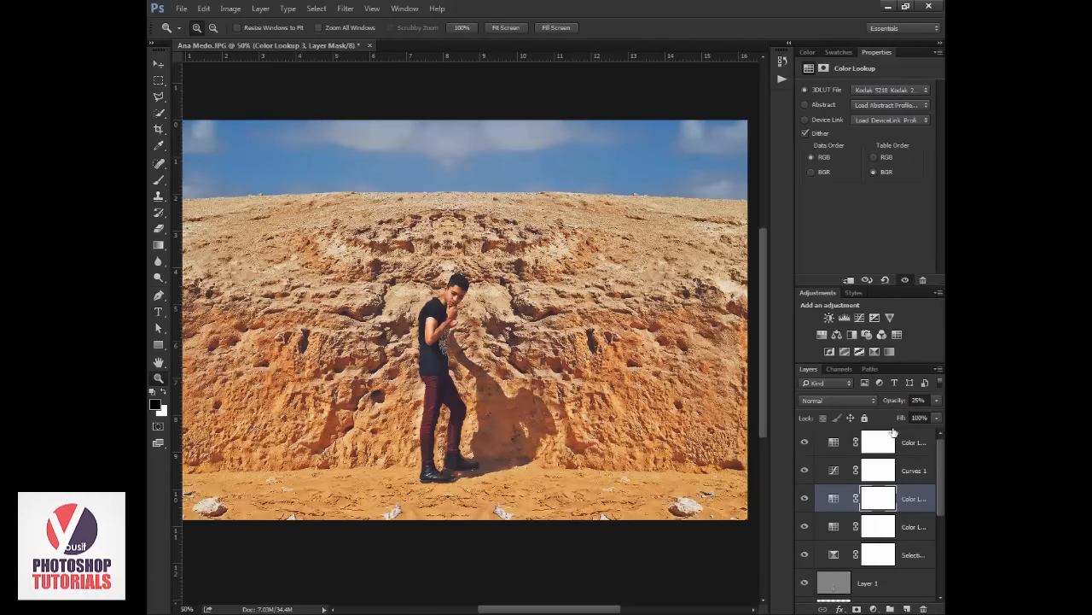
Add a second Curves layer above all others and shape a slight contrast curve with a shadow point at input 76, output 67.
left_click(892, 437)
left_click(860, 317)
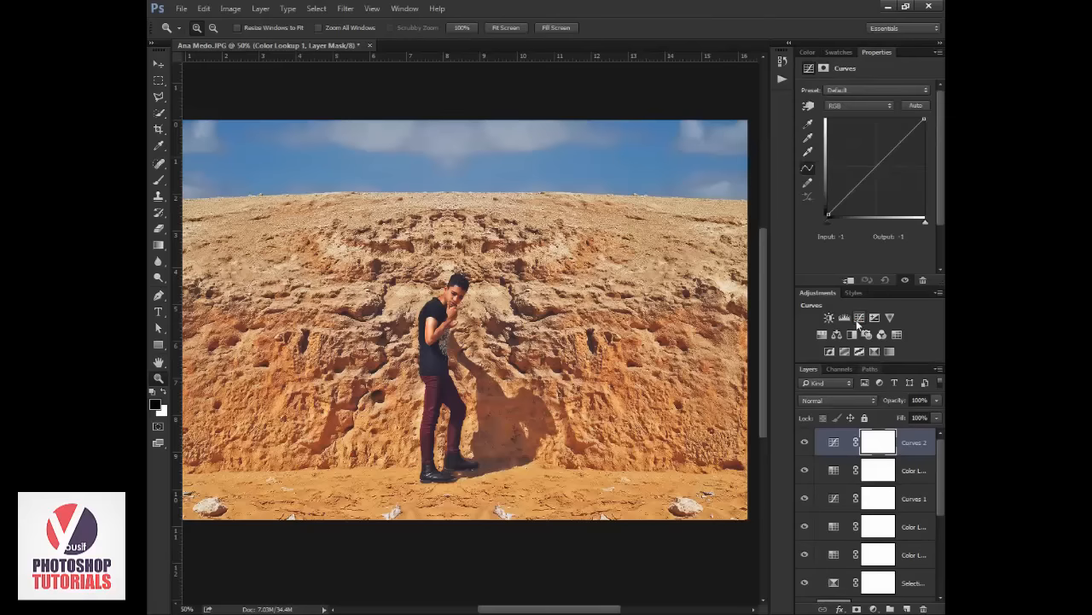
mouse_move(875, 171)
left_mouse_down()
mouse_move(886, 167)
mouse_move(861, 193)
mouse_move(884, 157)
left_mouse_up()
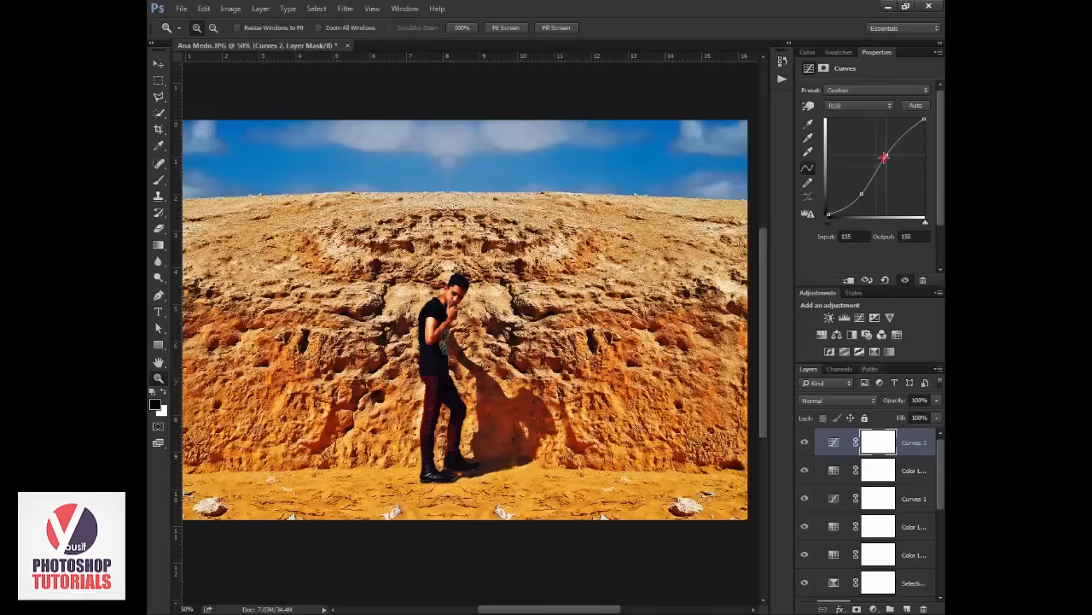
left_click_drag(864, 193, 857, 189)
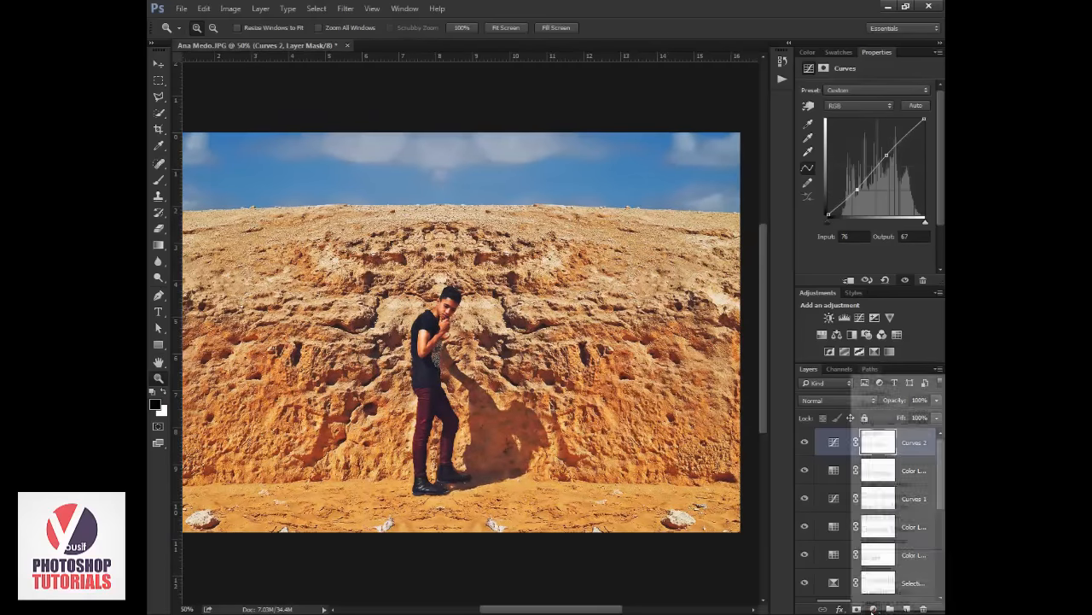
Add a Hue/Saturation adjustment layer above Curves 2 and set the Yellows saturation to -14.
left_click(873, 609)
left_click(905, 484)
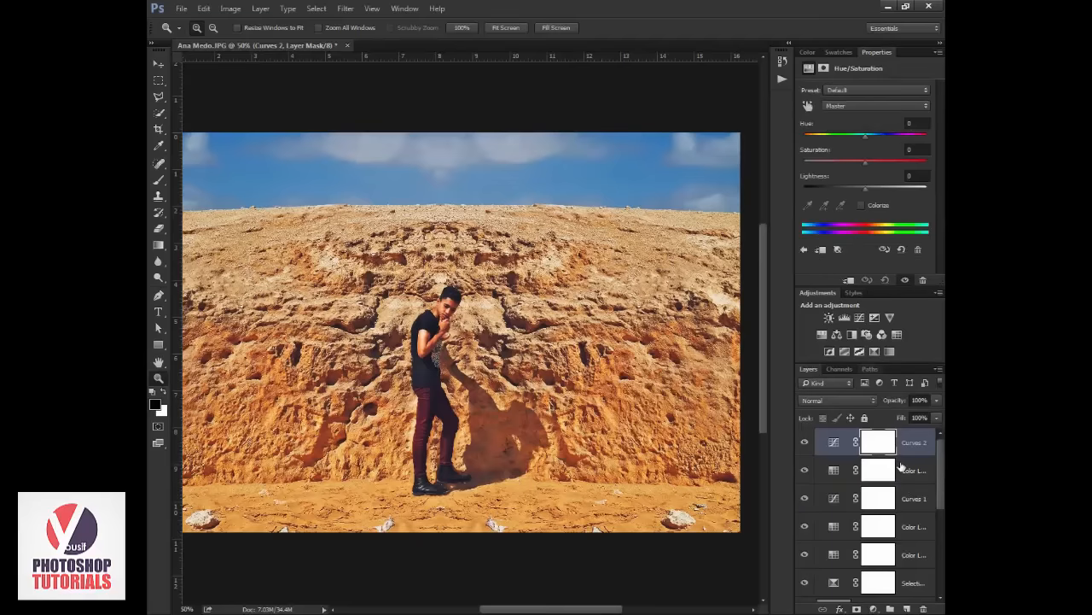
left_click(862, 107)
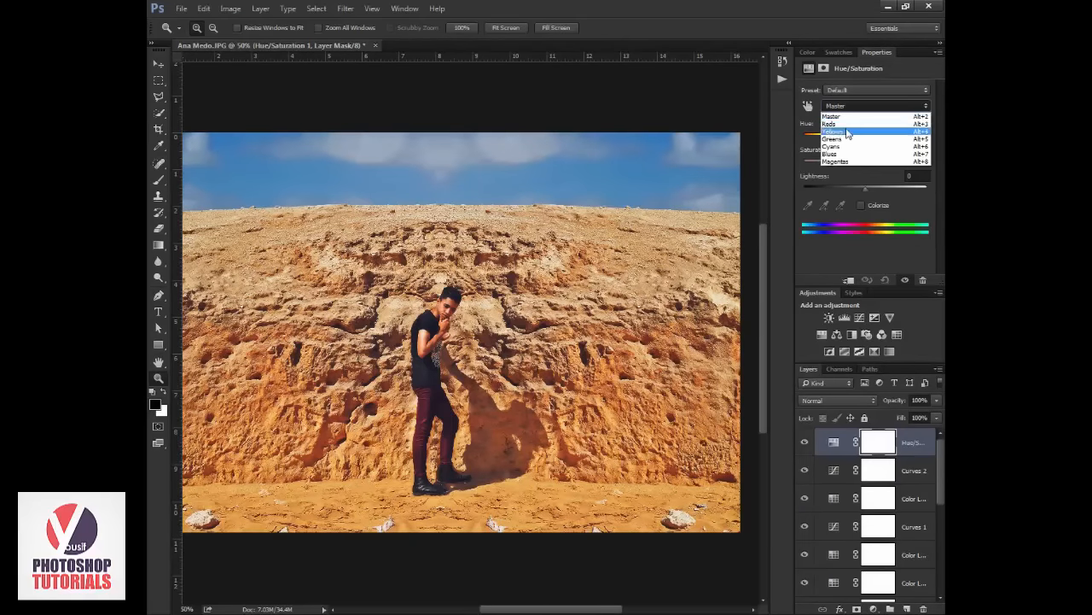
left_click(848, 134)
left_click_drag(856, 165, 757, 174)
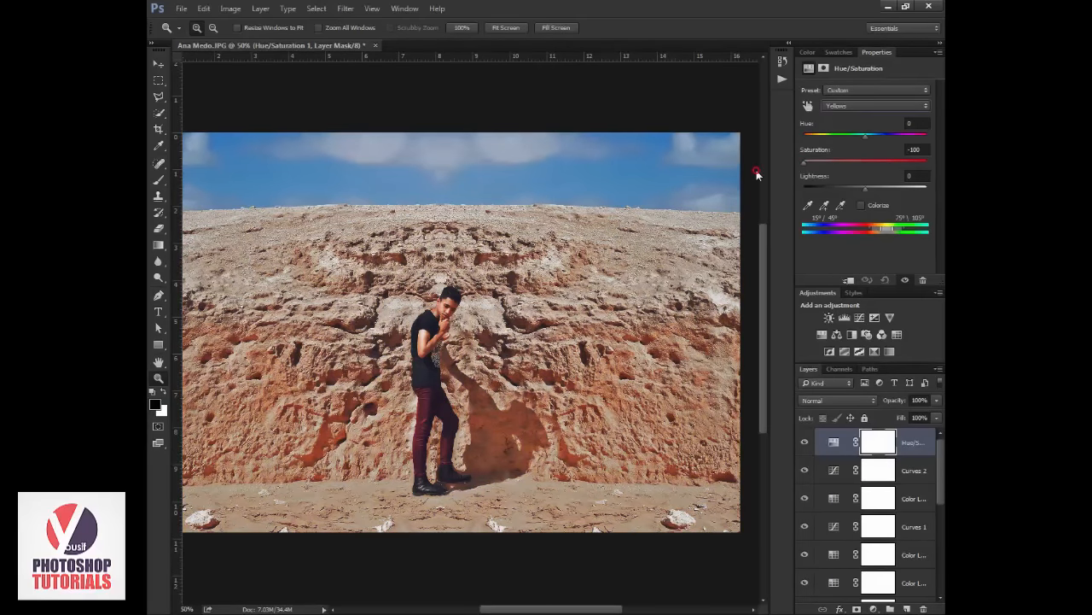
left_click_drag(764, 174, 855, 173)
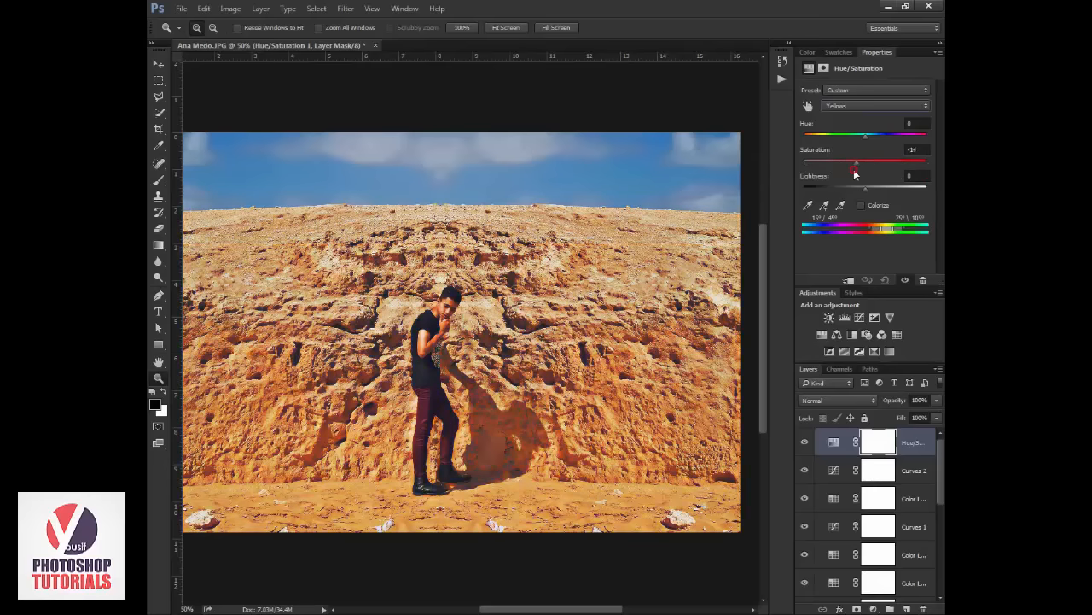
Set the Reds saturation to +6 in the Hue/Saturation layer.
left_click(882, 107)
left_click(868, 130)
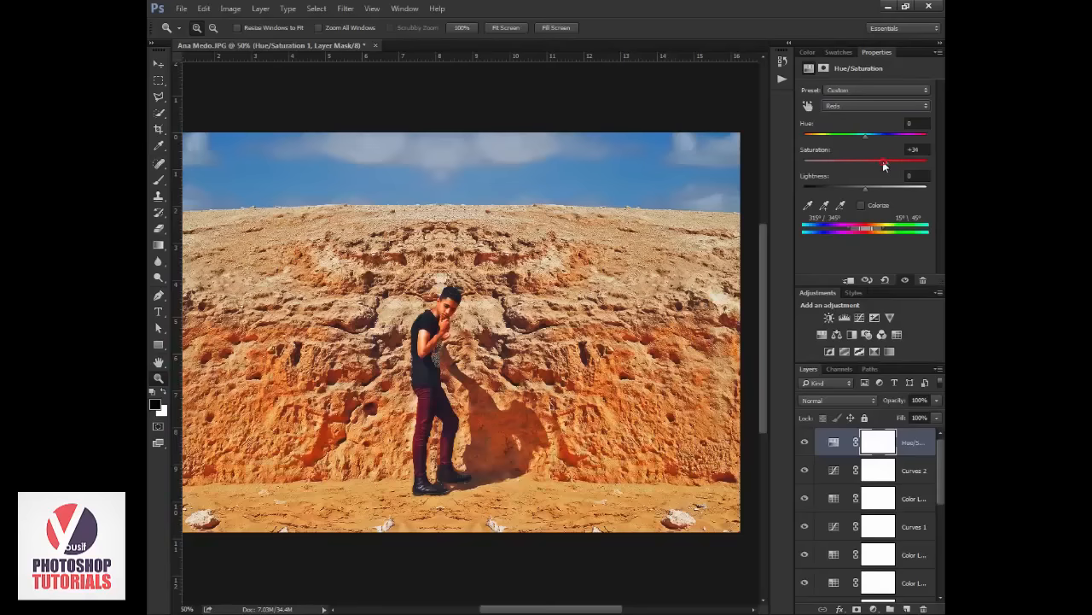
left_click_drag(888, 161, 876, 163)
Create a new empty layer directly above Layer 1, below the Selective Color layer.
left_click(431, 325)
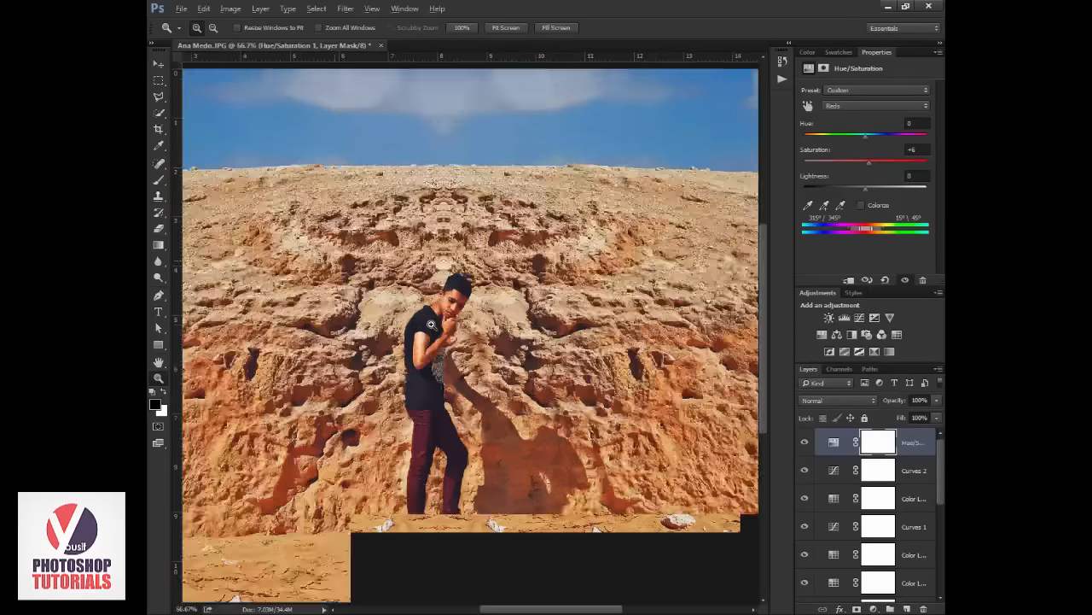
left_click(431, 325, "alt")
left_click(431, 325, "alt")
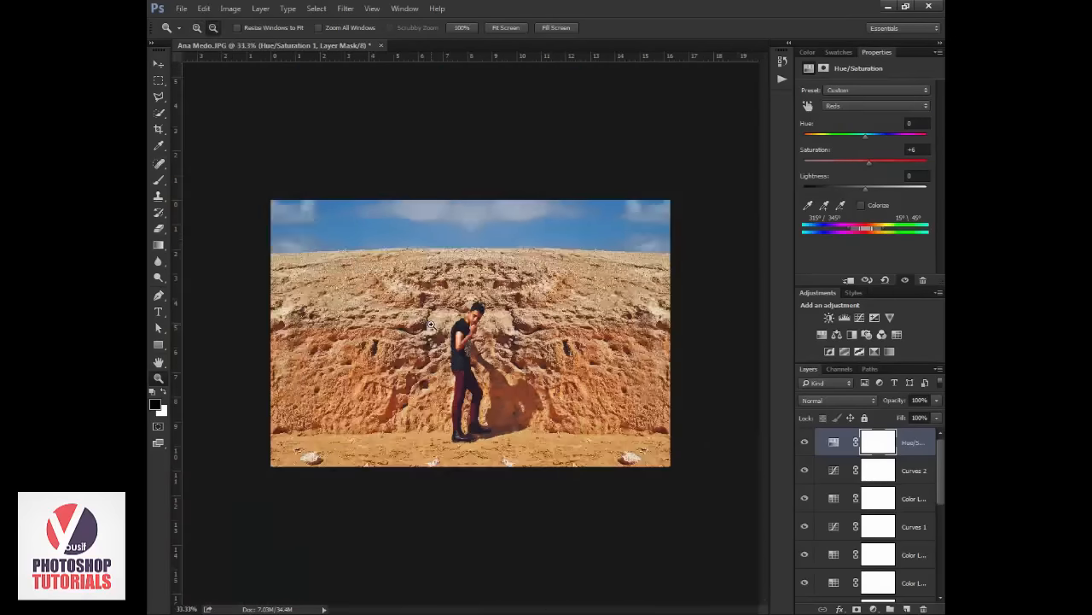
left_click(431, 326)
left_click(499, 357, "alt")
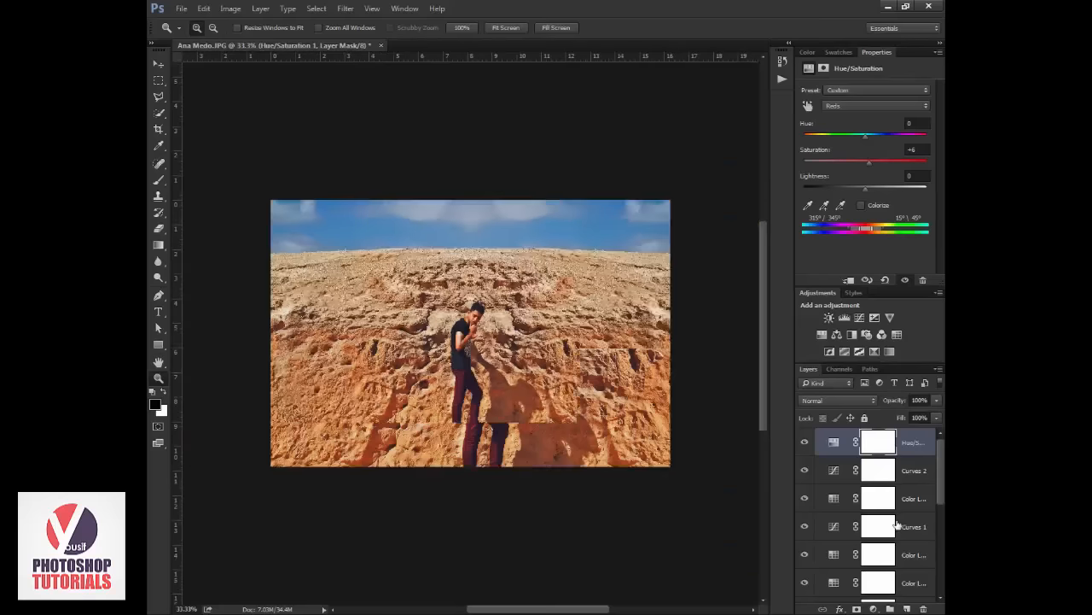
scroll(896, 524, "down", 3)
left_click(904, 554)
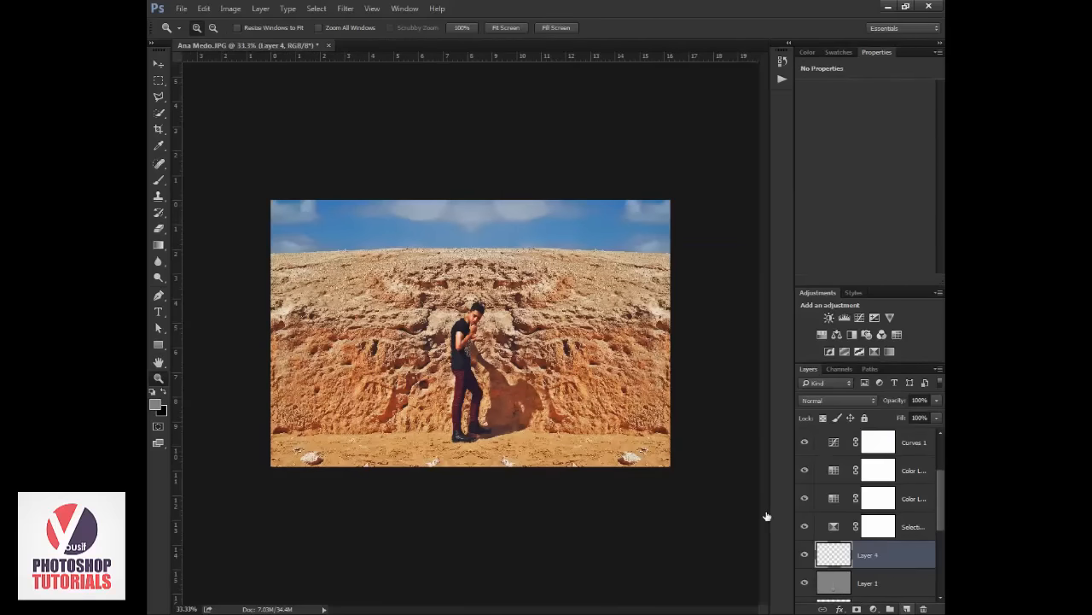
Set up a soft round brush with 0% hardness and a very large size of about 1360 px.
left_click(503, 356, "alt")
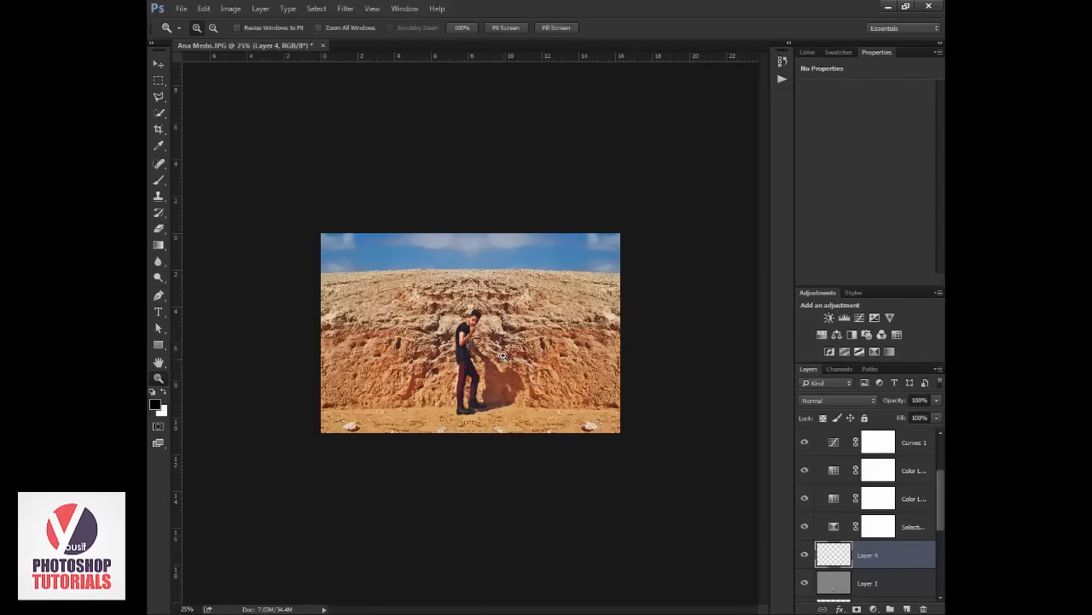
left_click(487, 341)
key("b")
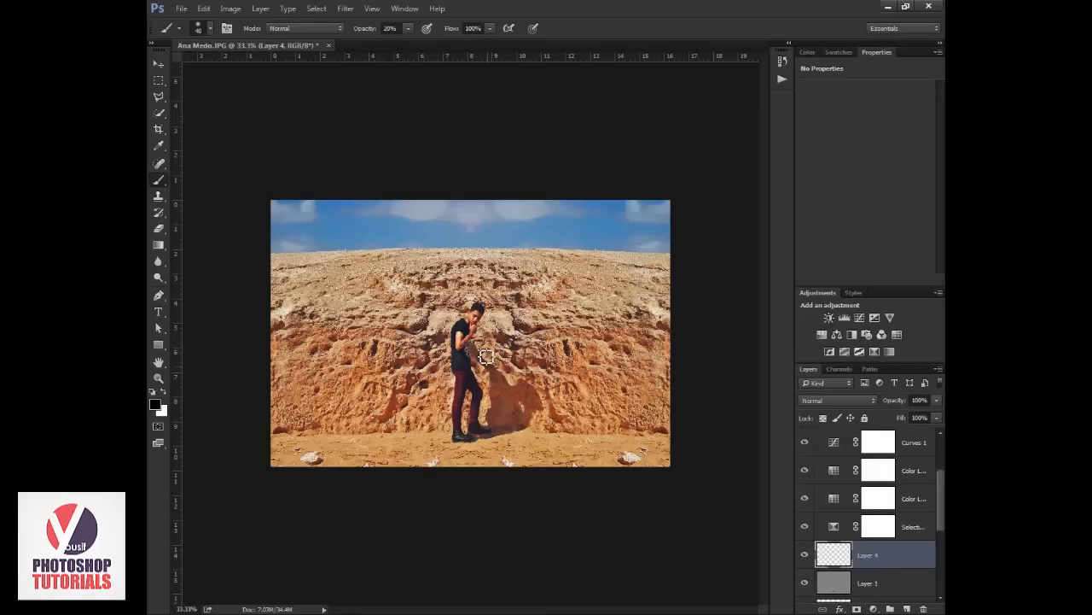
right_click(420, 282)
left_click_drag(529, 308, 559, 307)
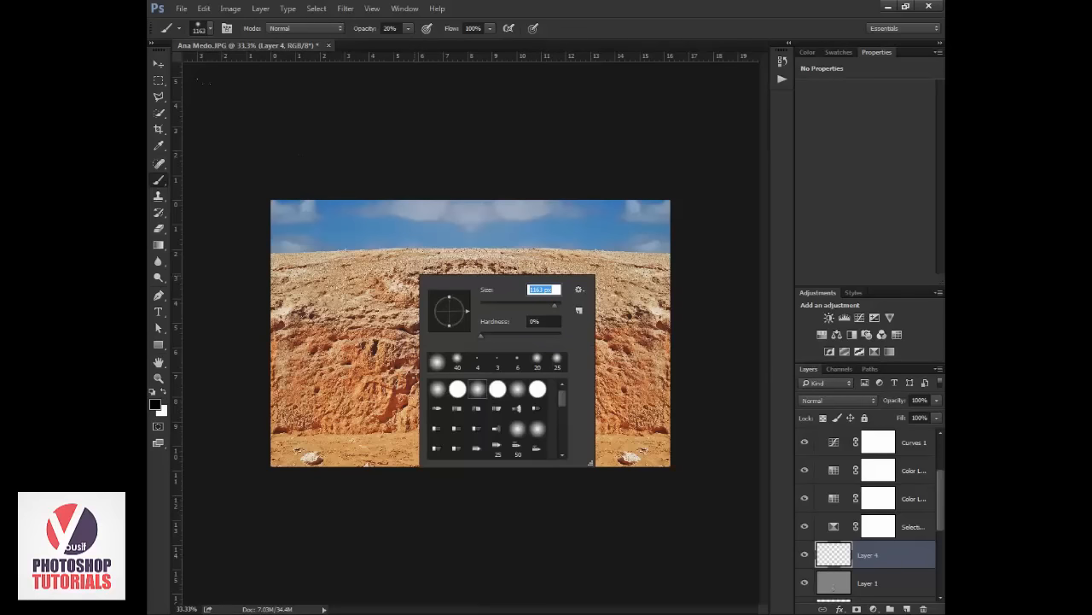
Try a black brush stroke at 20% opacity along the photo's left edge and undo it.
left_click(233, 274)
left_click(259, 423)
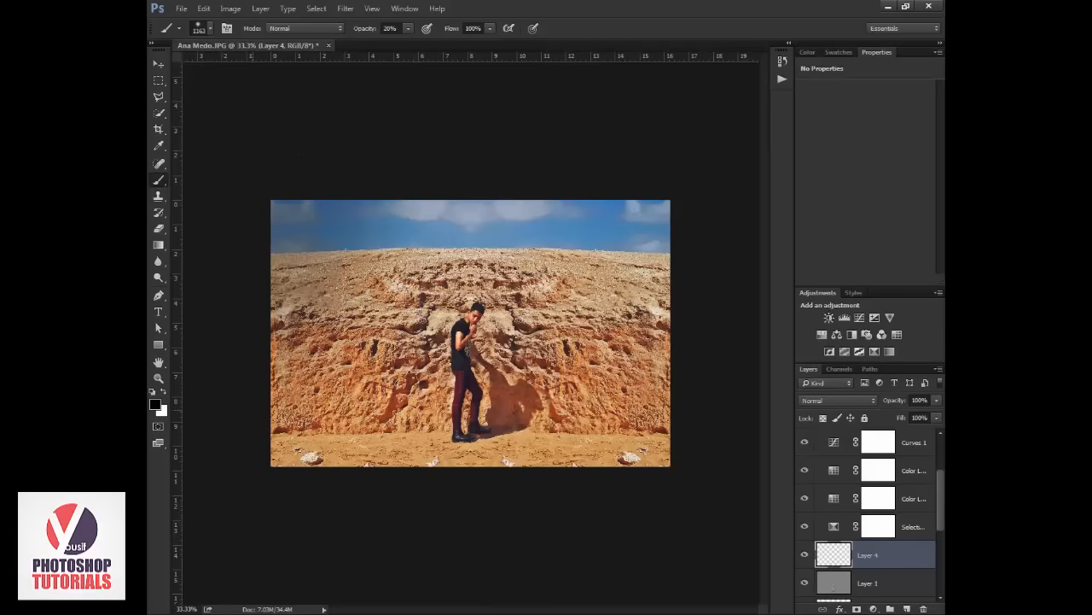
key("ctrl+z")
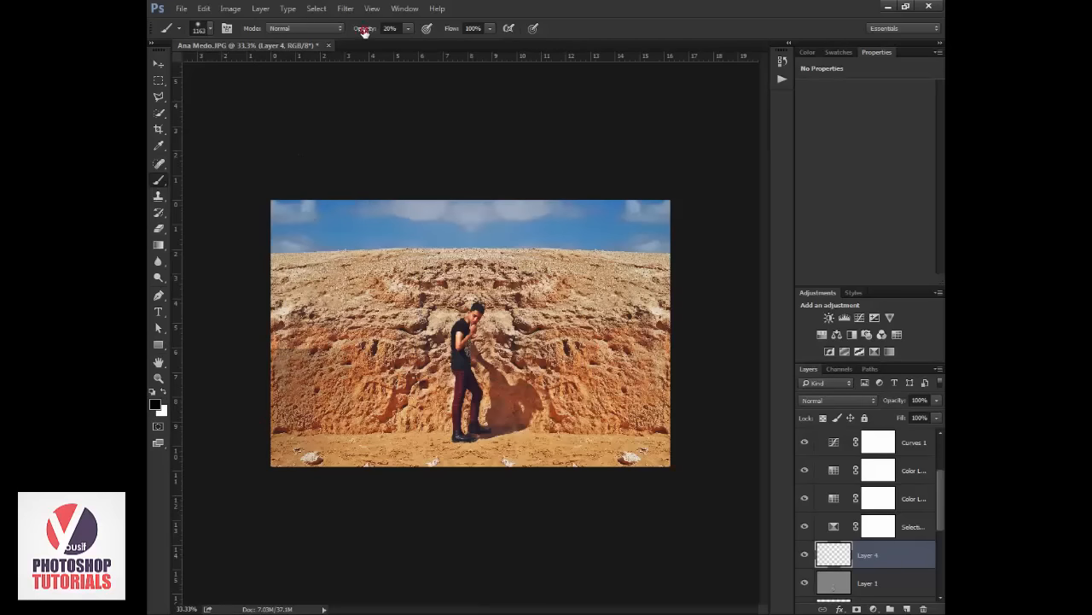
Raise the brush opacity to 100% and paint a black vignette around the photo's edges on Layer 4.
left_click_drag(364, 32, 504, 81)
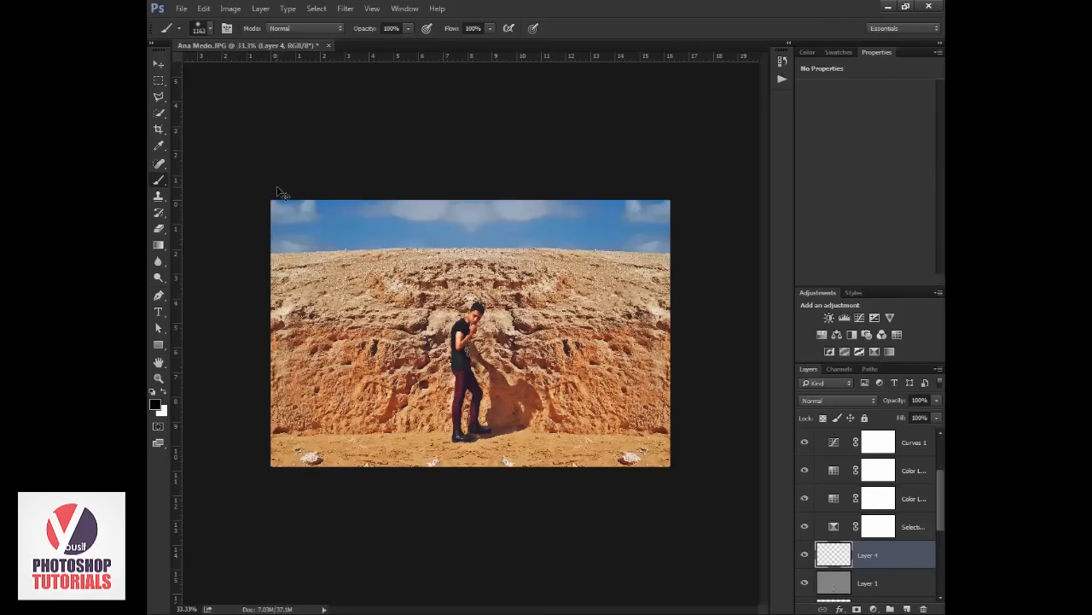
key("ctrl+minus")
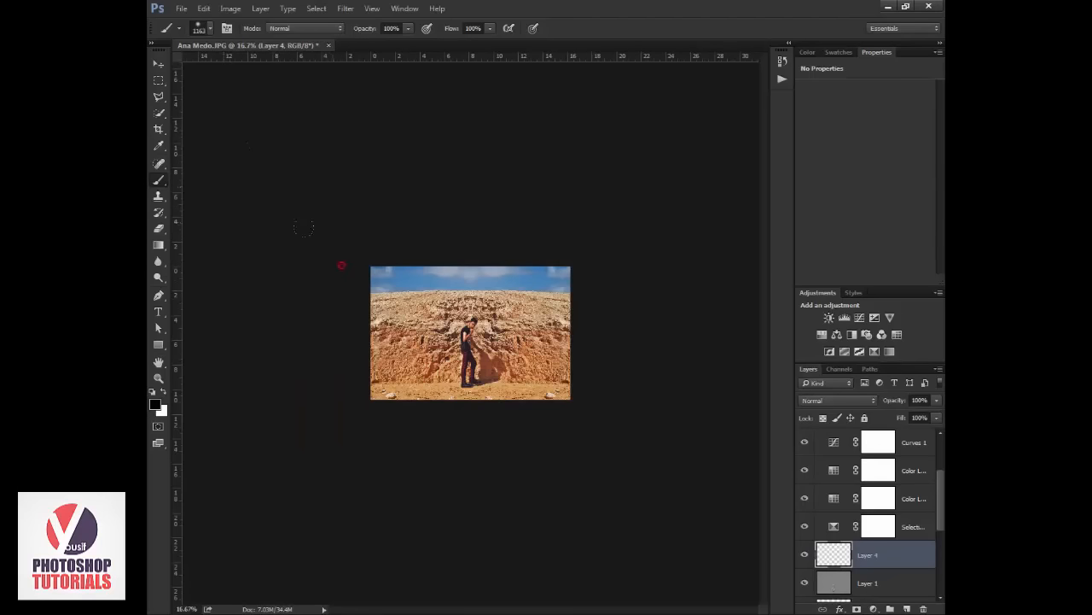
left_click(341, 266)
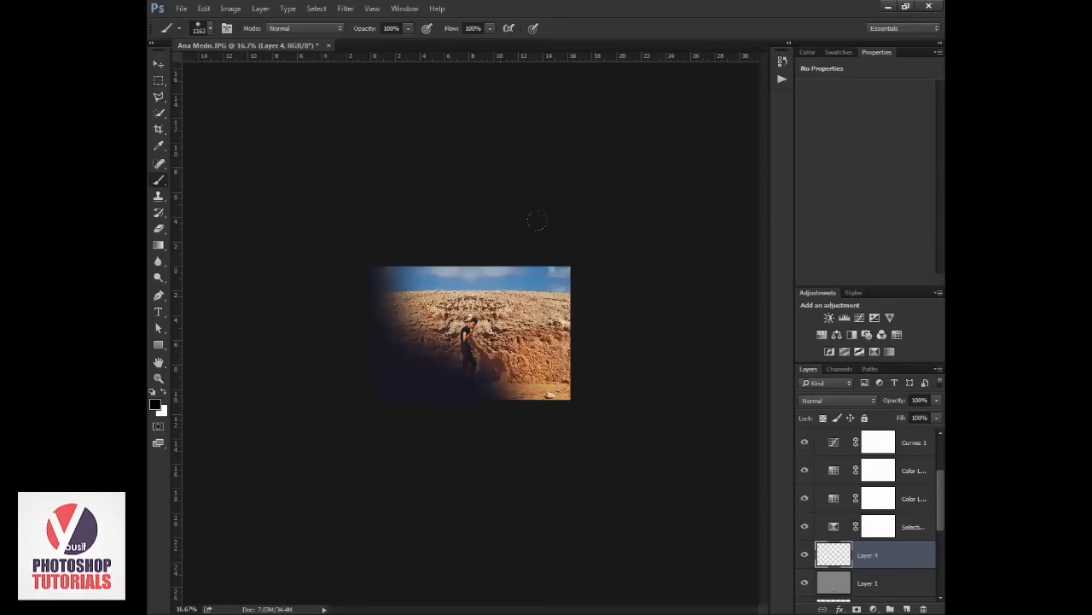
left_click(559, 240)
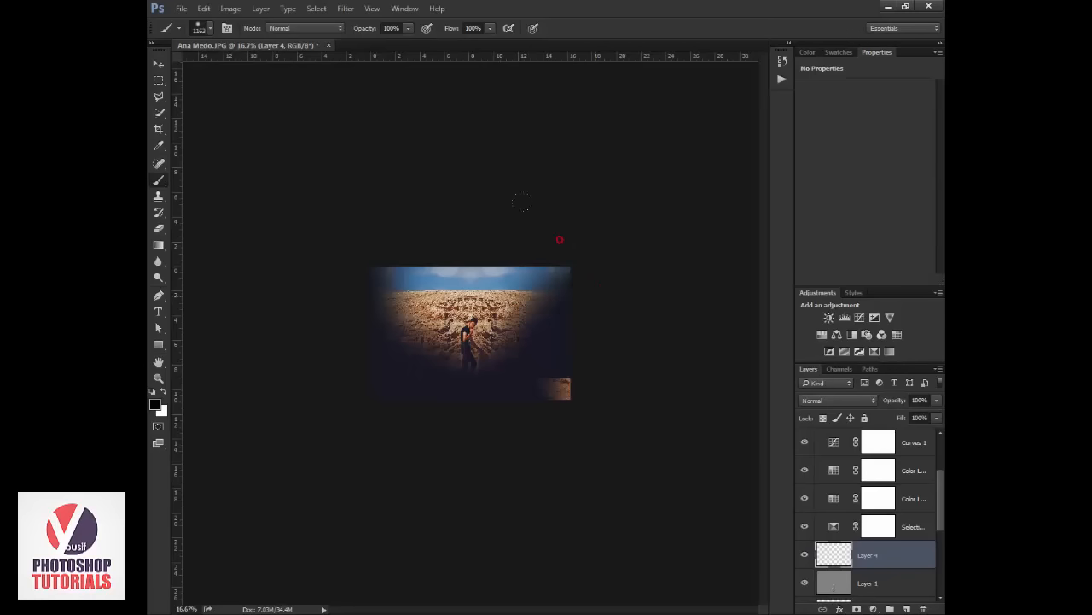
left_click(544, 233)
left_click(468, 223)
left_click(390, 229)
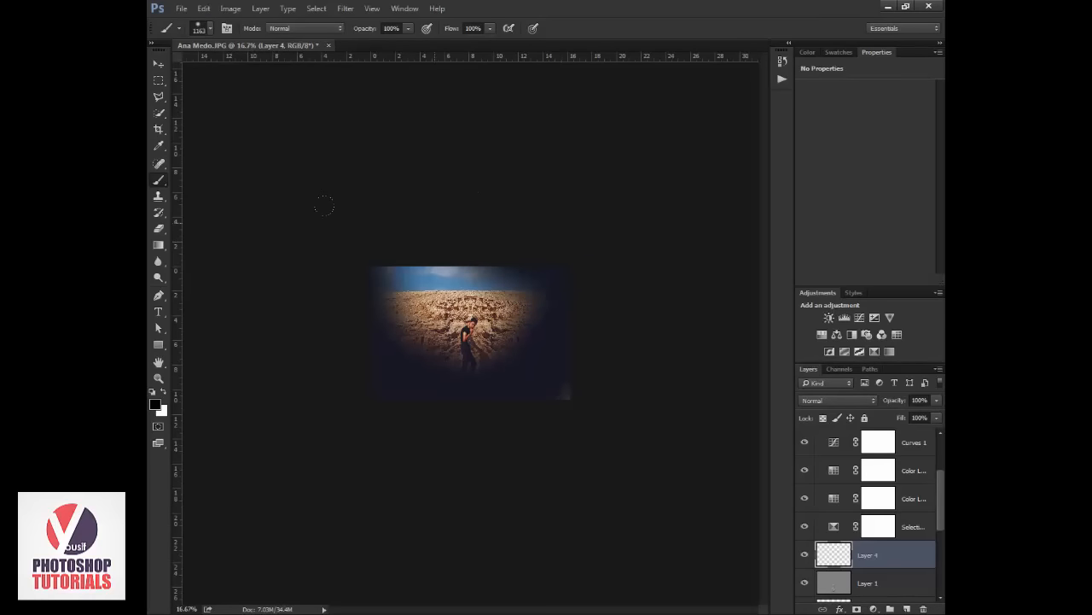
Change the vignette layer's blend mode to Overlay and fit the whole photo in view.
left_click(836, 400)
left_click(822, 269)
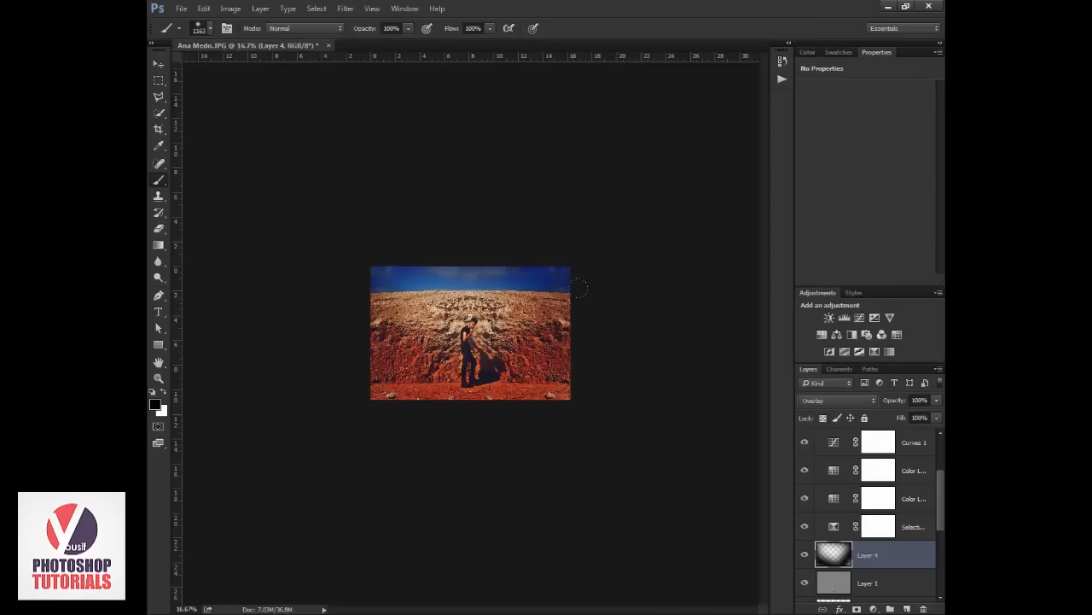
key("ctrl+0")
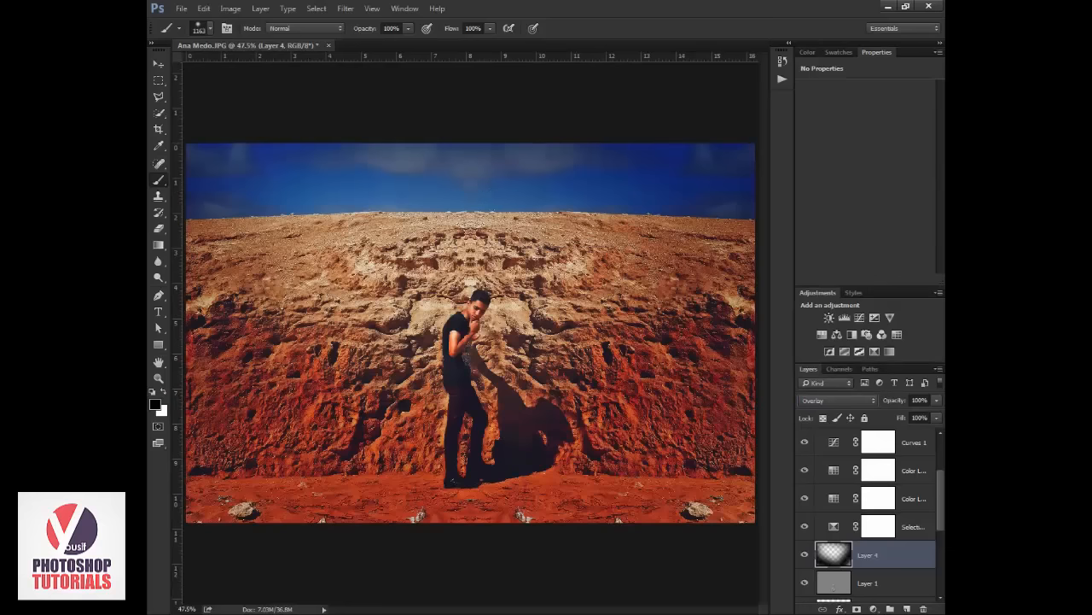
Erase the vignette over the man's legs on Layer 4 with the Eraser enlarged to 1100 px.
left_click(158, 259)
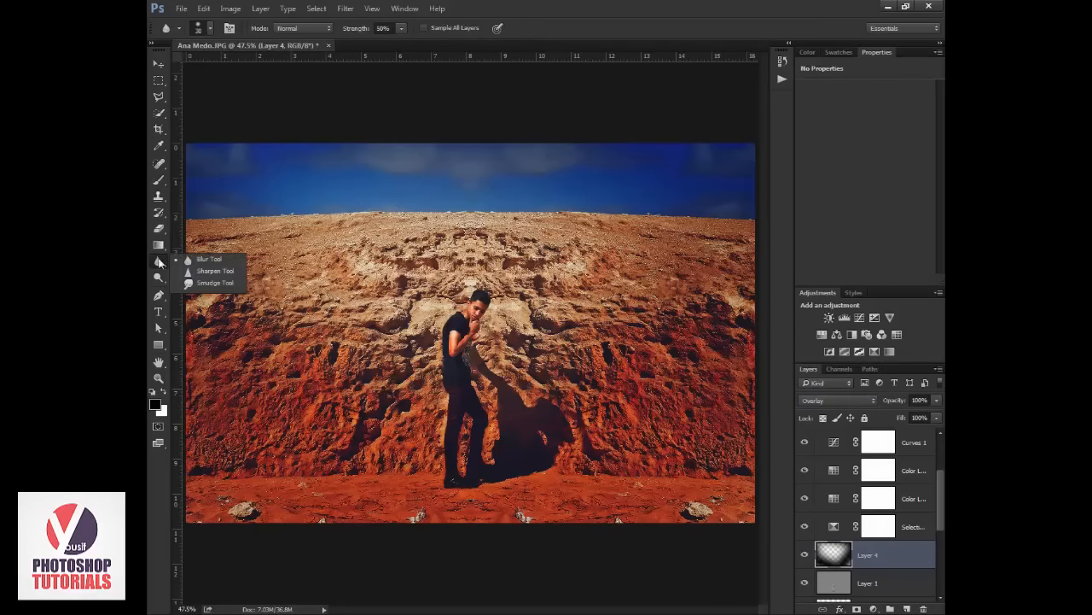
key("e")
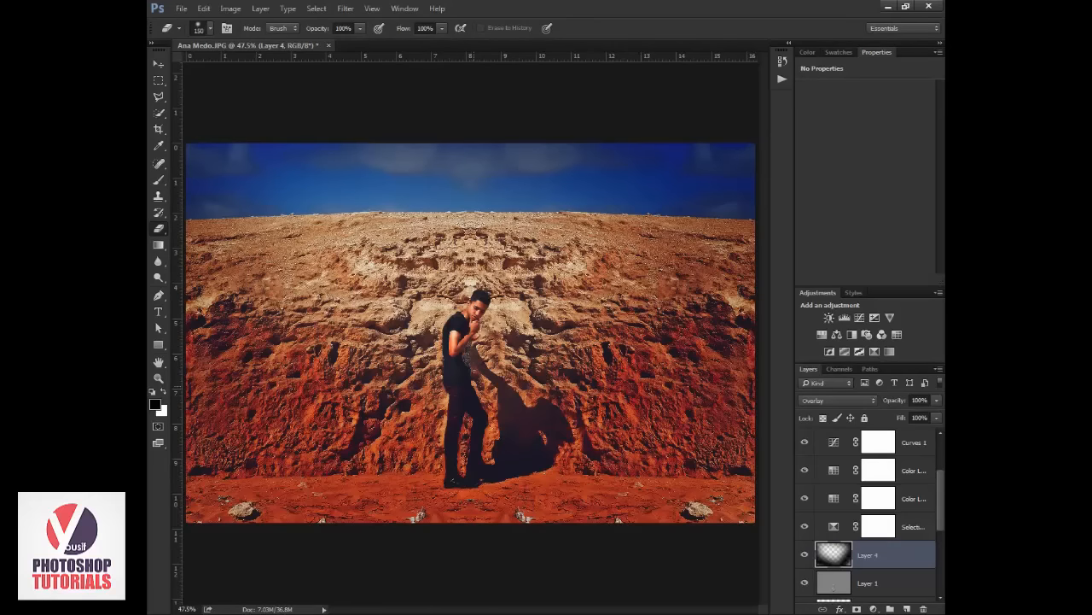
key("bracketright")
key("bracketright")
left_click(473, 389)
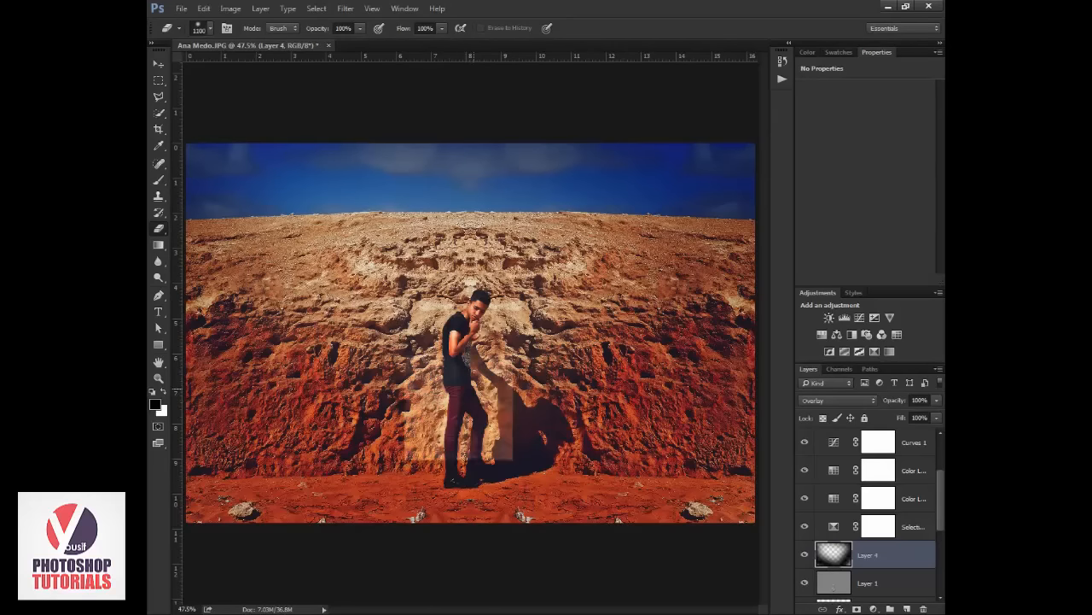
Erase more of the vignette around the man with eraser sizes up to 1900 px and lower Layer 4's opacity to 63%.
key("bracketright")
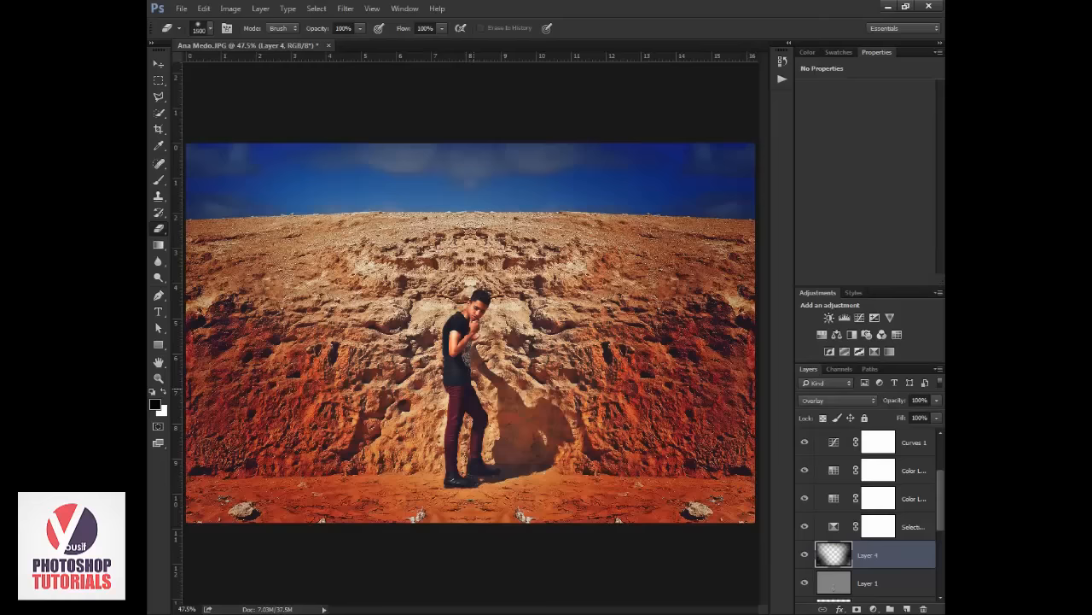
left_click(473, 388)
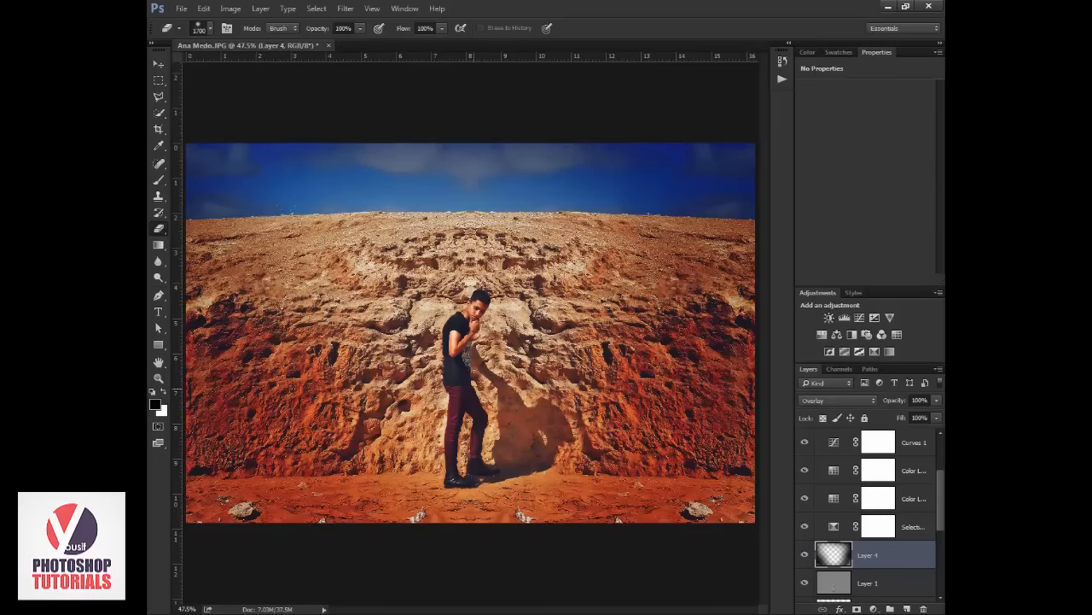
key("bracketright")
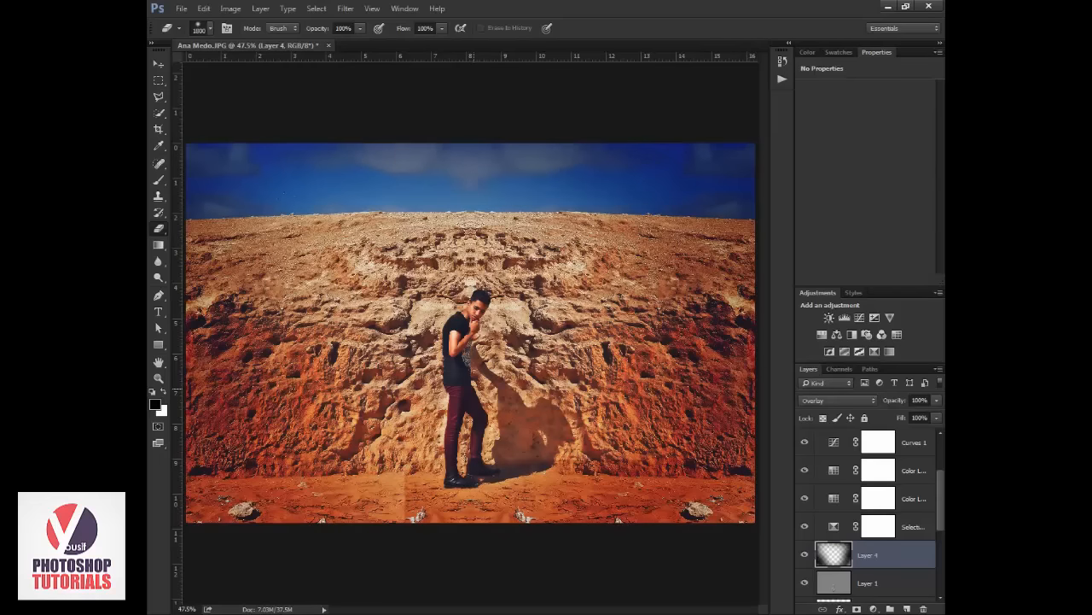
left_click(473, 389)
key("bracketright")
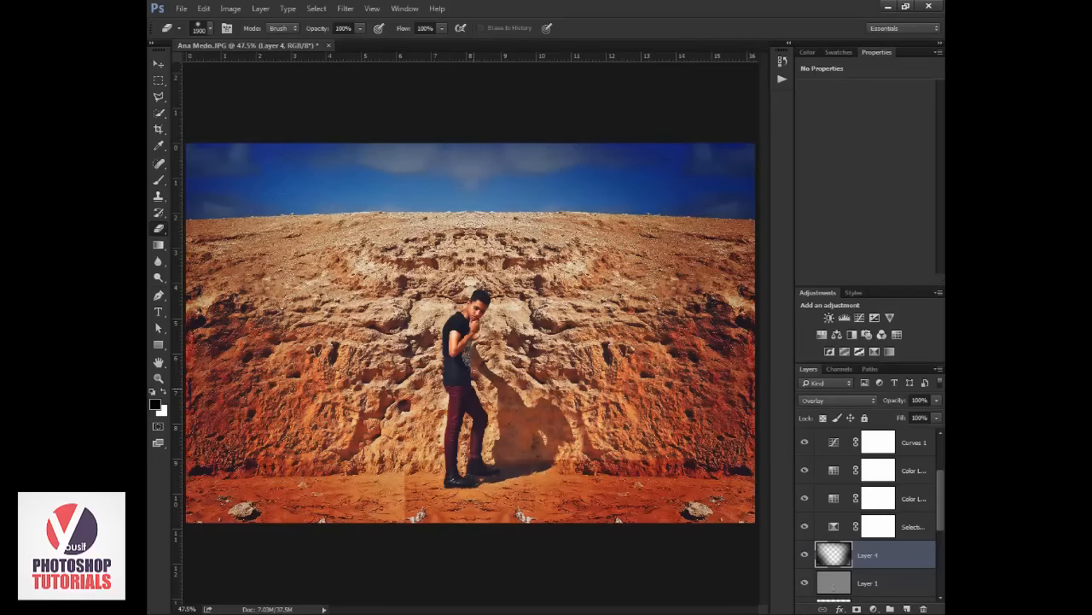
left_click(472, 388)
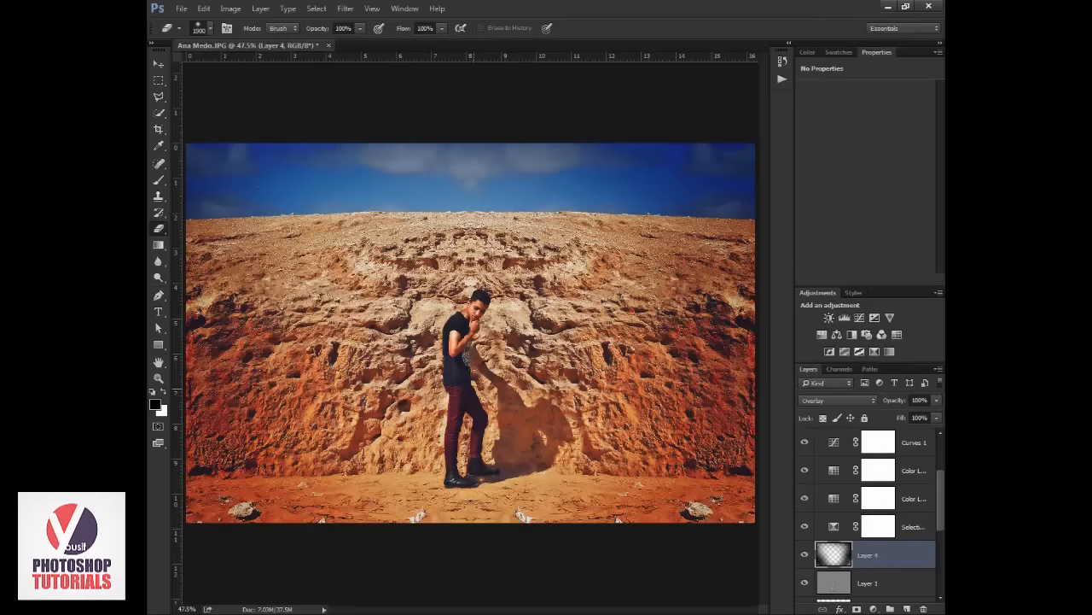
key("v")
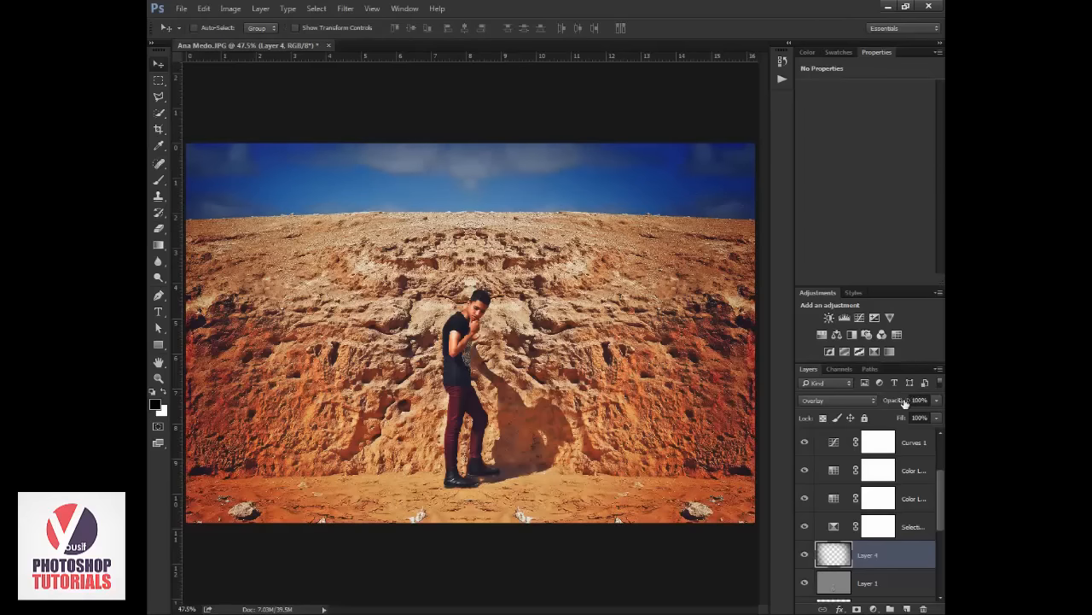
left_click_drag(905, 402, 881, 406)
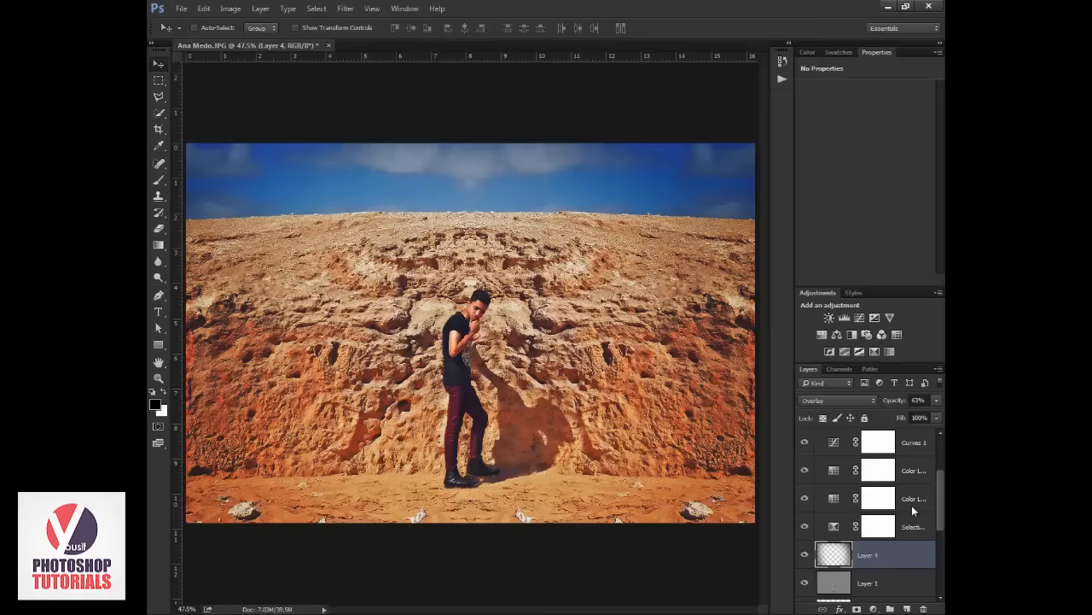
In the existing Hue/Saturation layer, lower the Cyans saturation to its minimum.
scroll(905, 499, "up", 3)
left_click(845, 445)
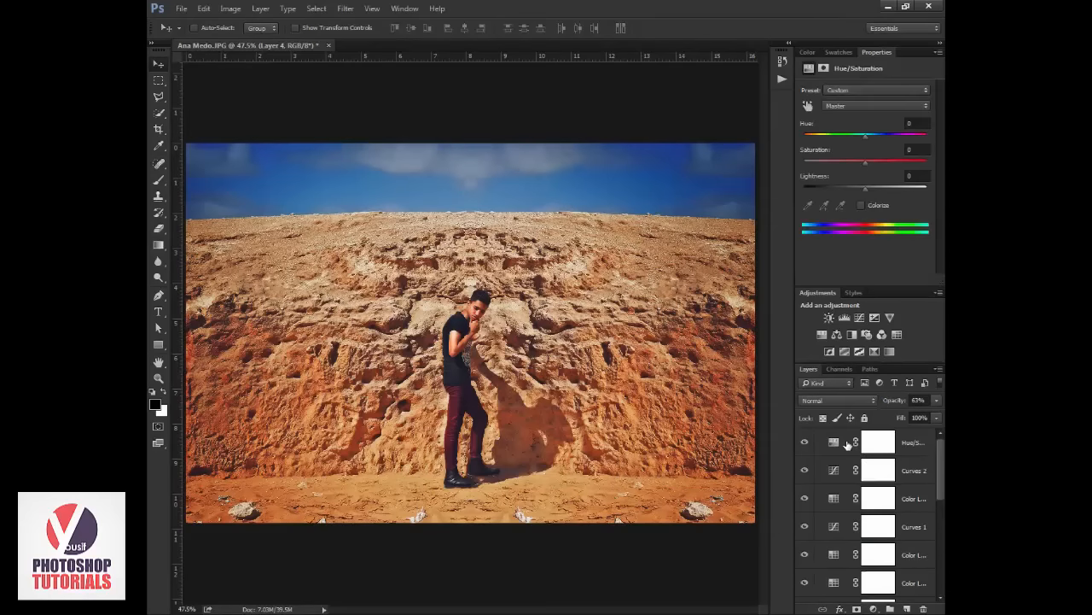
left_click(874, 106)
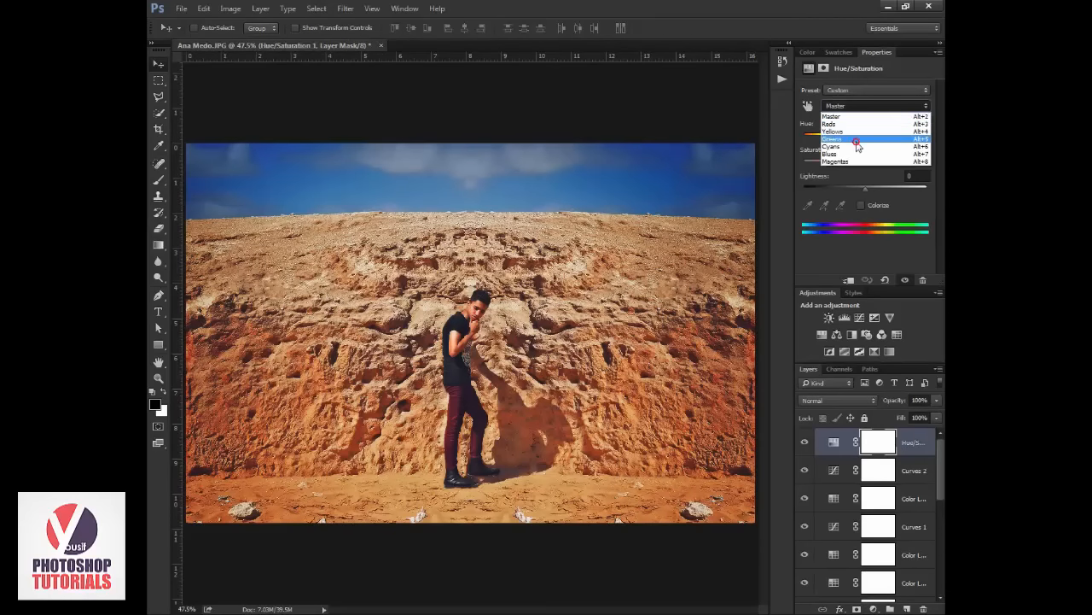
left_click(858, 146)
left_click_drag(869, 165, 728, 170)
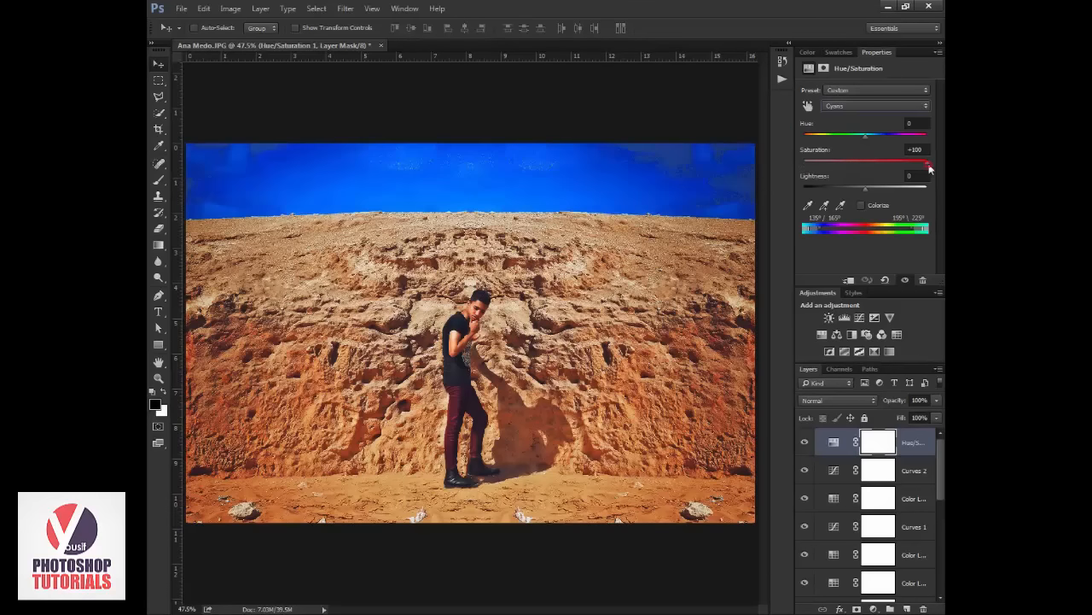
Set the Blues of the Hue/Saturation layer to saturation -16 and lightness -72 to mute the sky.
left_click(878, 107)
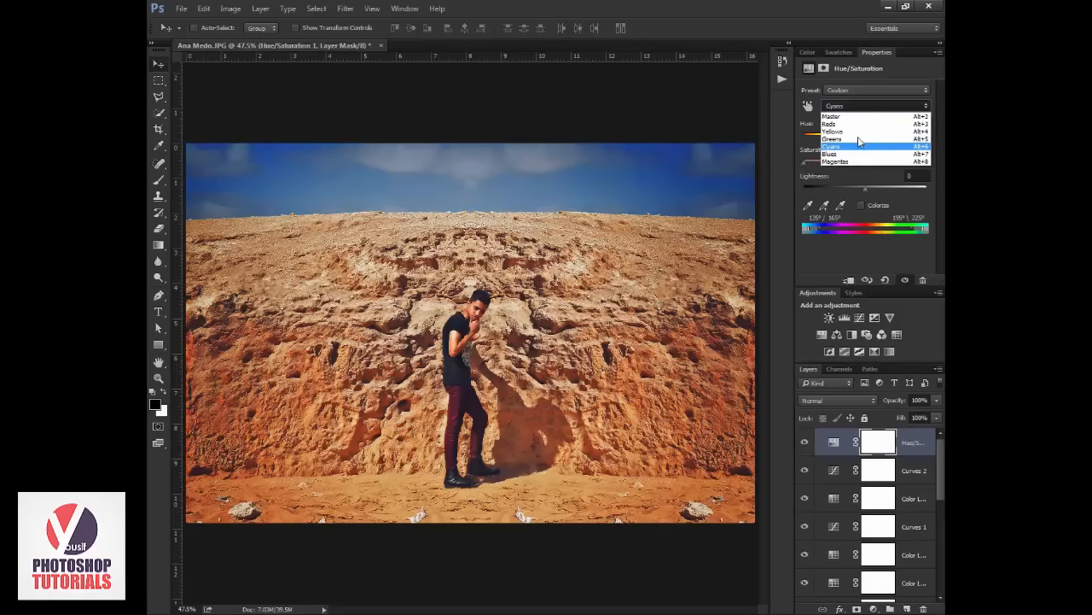
left_click(832, 146)
left_click_drag(839, 164, 748, 165)
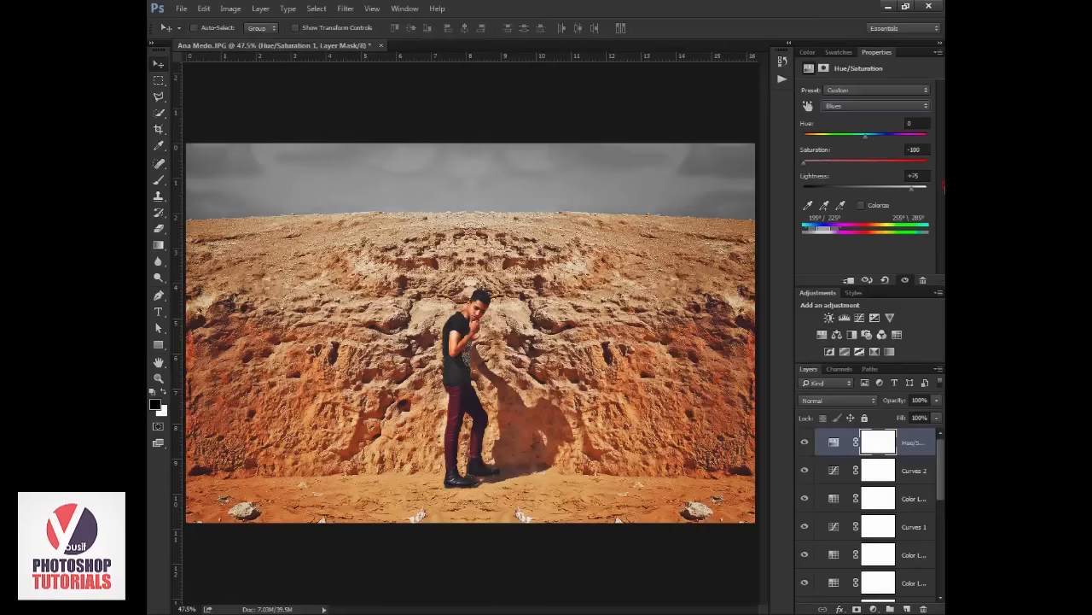
left_click_drag(864, 187, 823, 180)
left_click(859, 161)
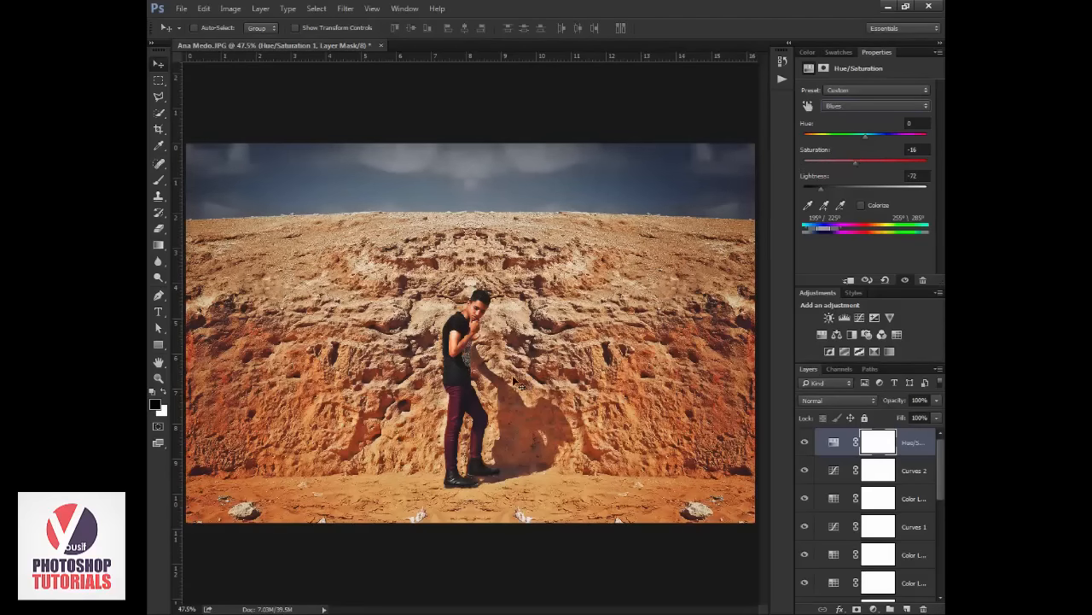
Set up a white brush at 300 px and add a new empty layer above the Hue/Saturation layer.
key("z")
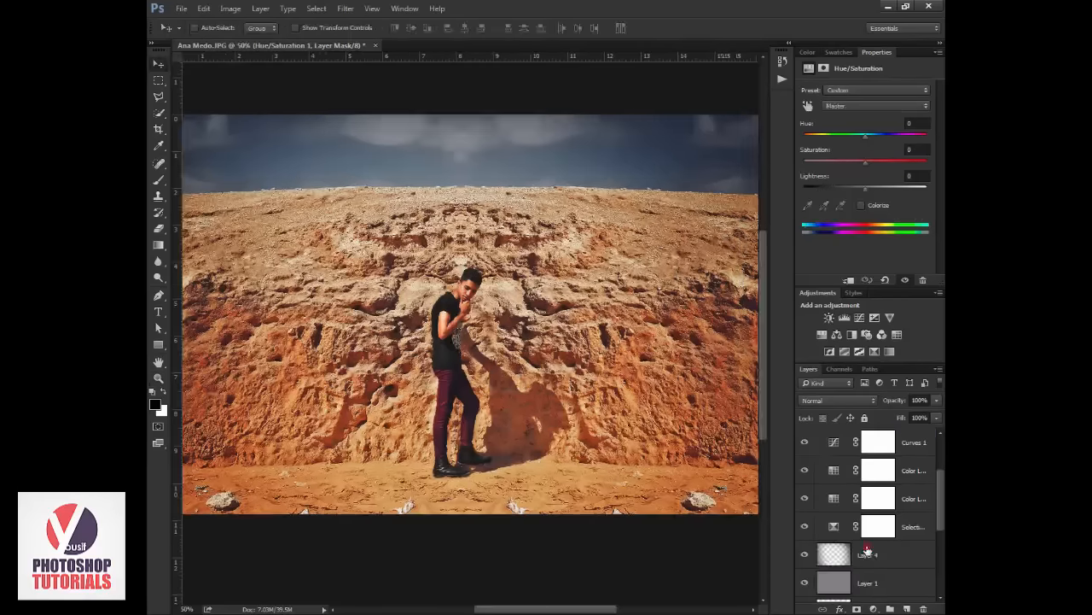
left_click(853, 554)
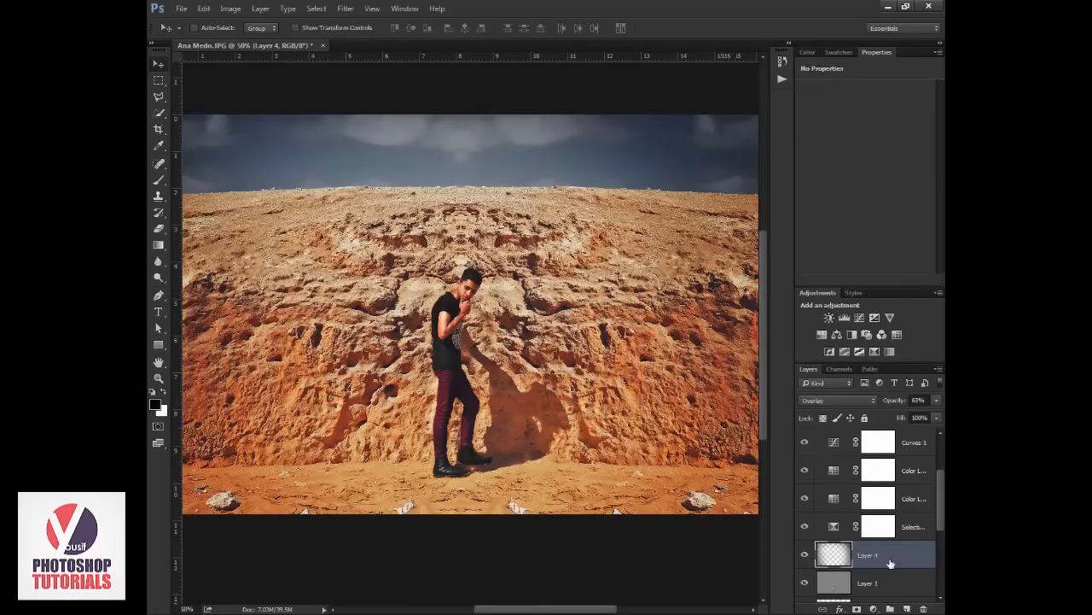
key("b")
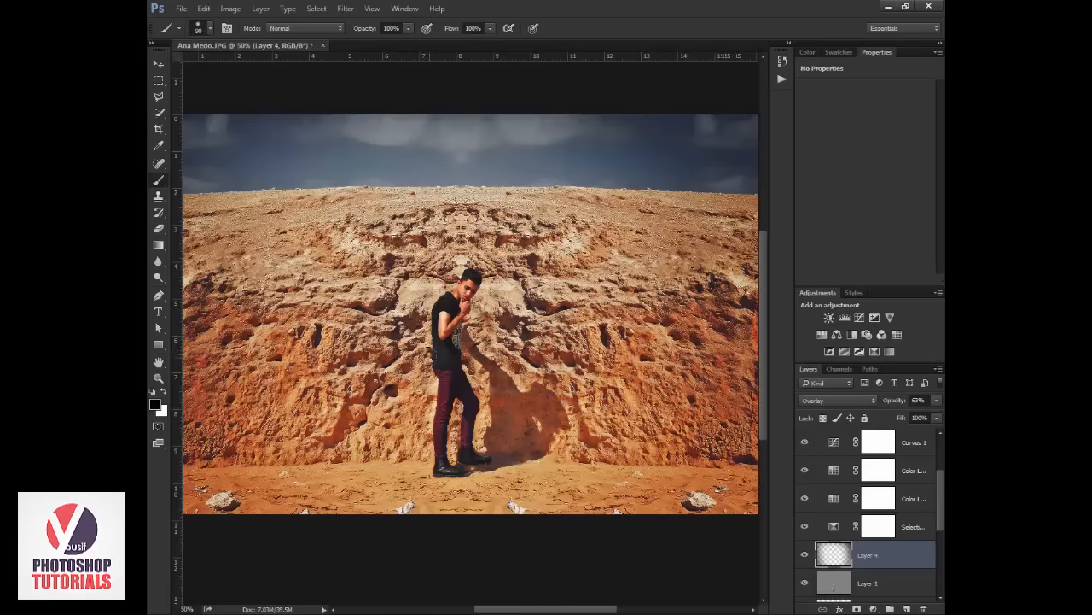
key("bracketright")
key("bracketright")
key("bracketright")
key("x")
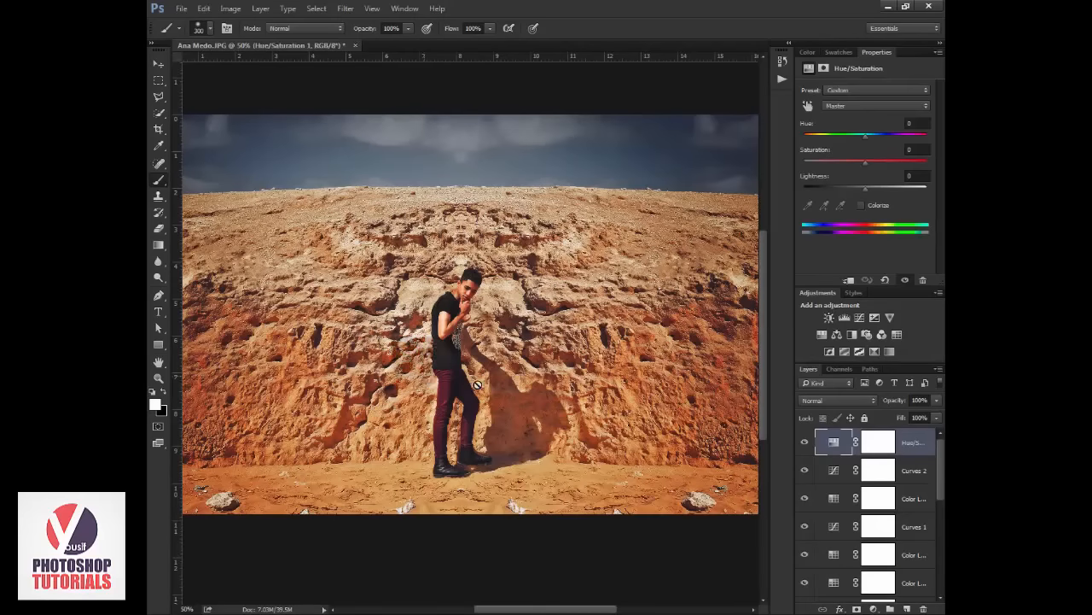
left_click(905, 608)
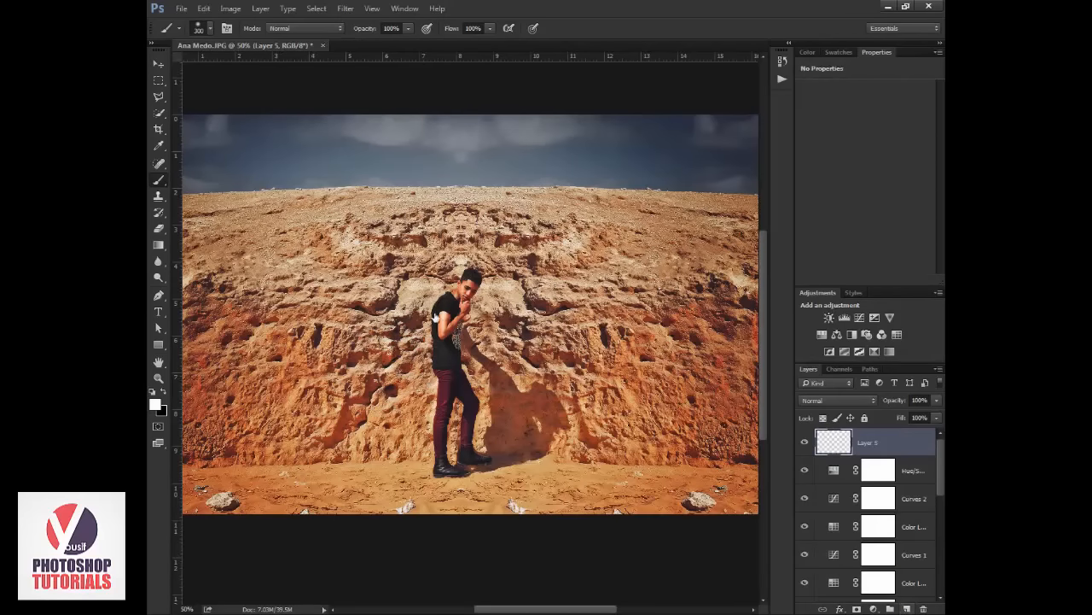
Paint a white glow onto the middle of the sky on Layer 5 with a very large soft brush centred above the photo's upper edge.
left_click(425, 365)
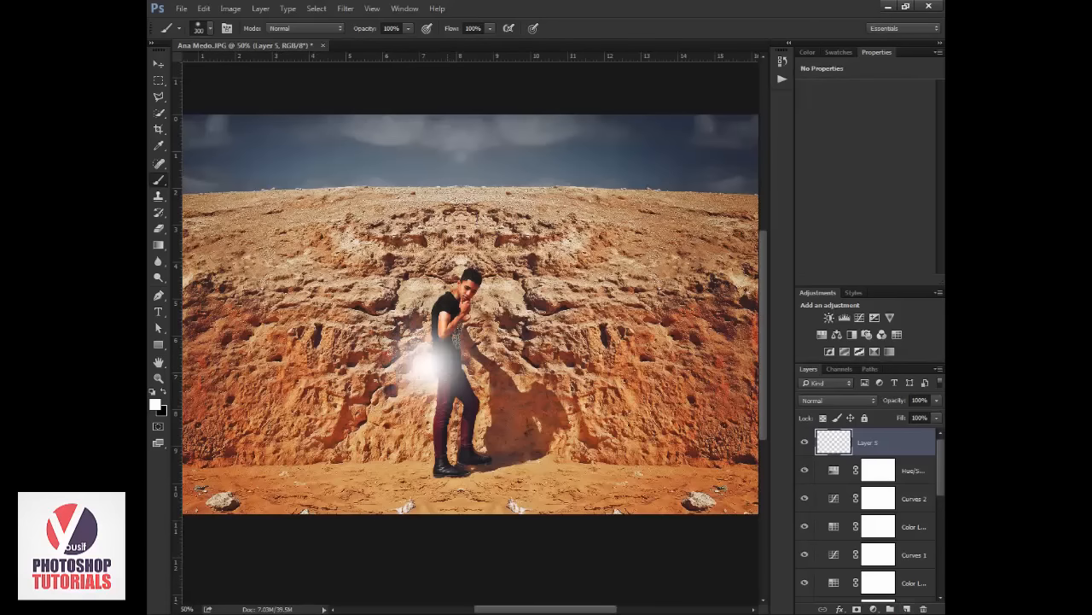
key("ctrl+z")
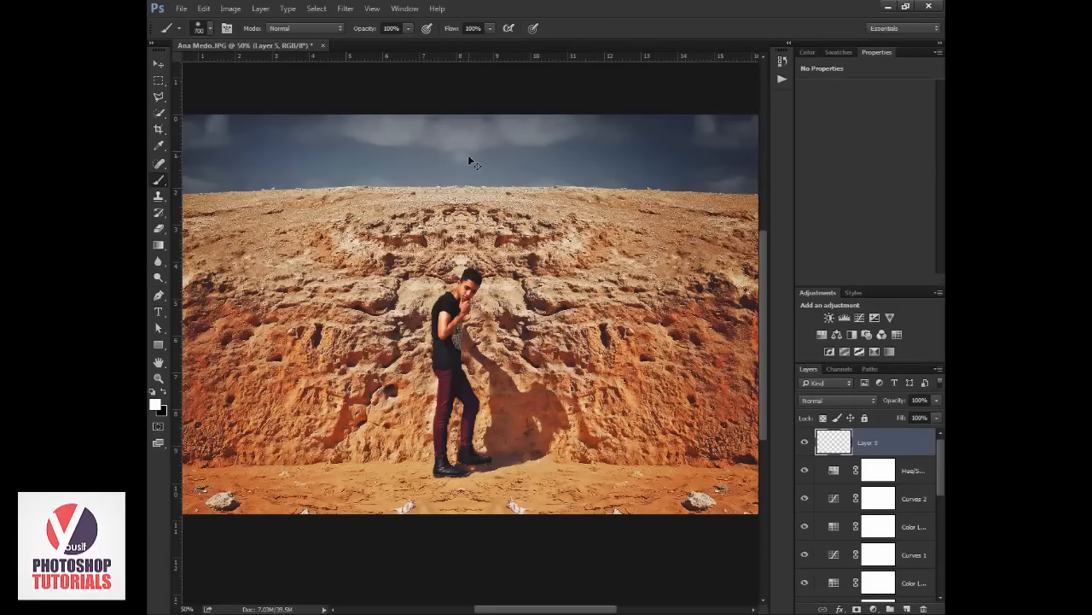
key("ctrl+minus")
key("ctrl+minus")
key("ctrl+minus")
key("bracketright")
key("bracketright")
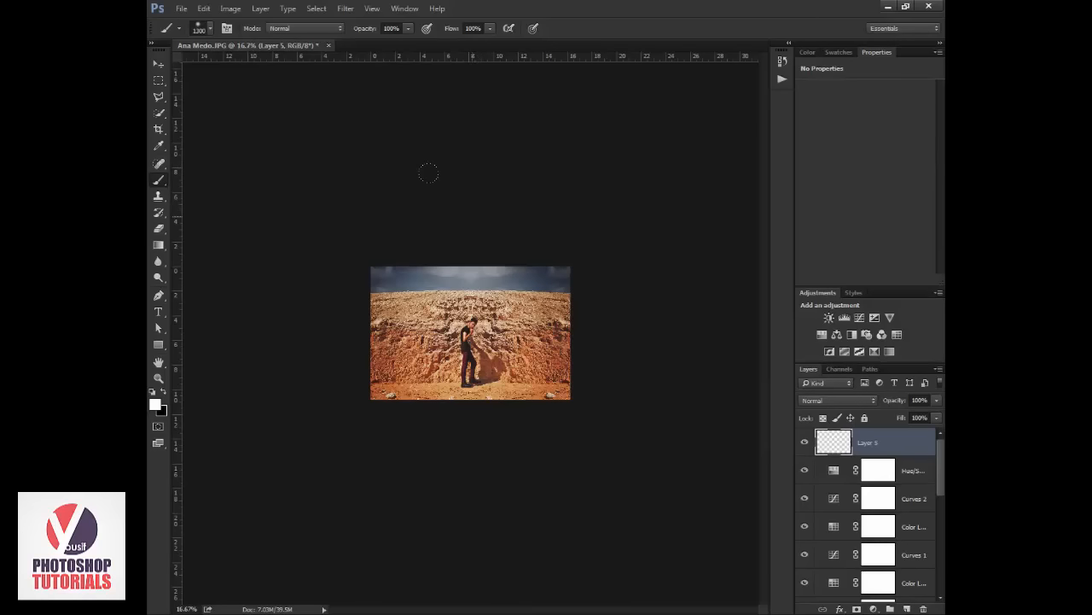
left_click(470, 231)
left_click(471, 232)
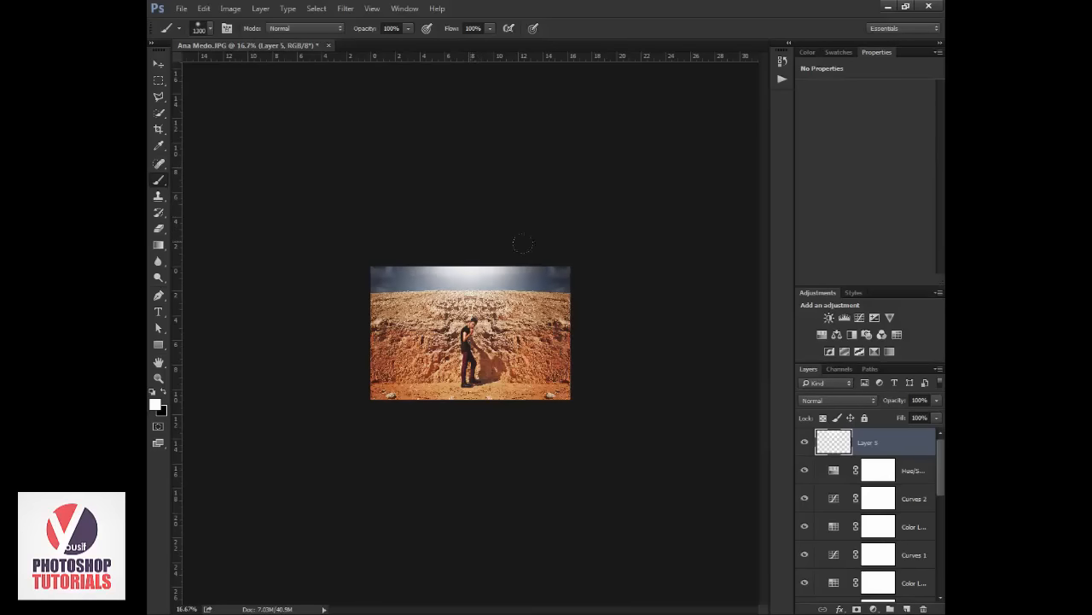
Move Layer 5 with the white glow directly below Layer 4 in the layer stack.
key("z")
left_click(675, 412)
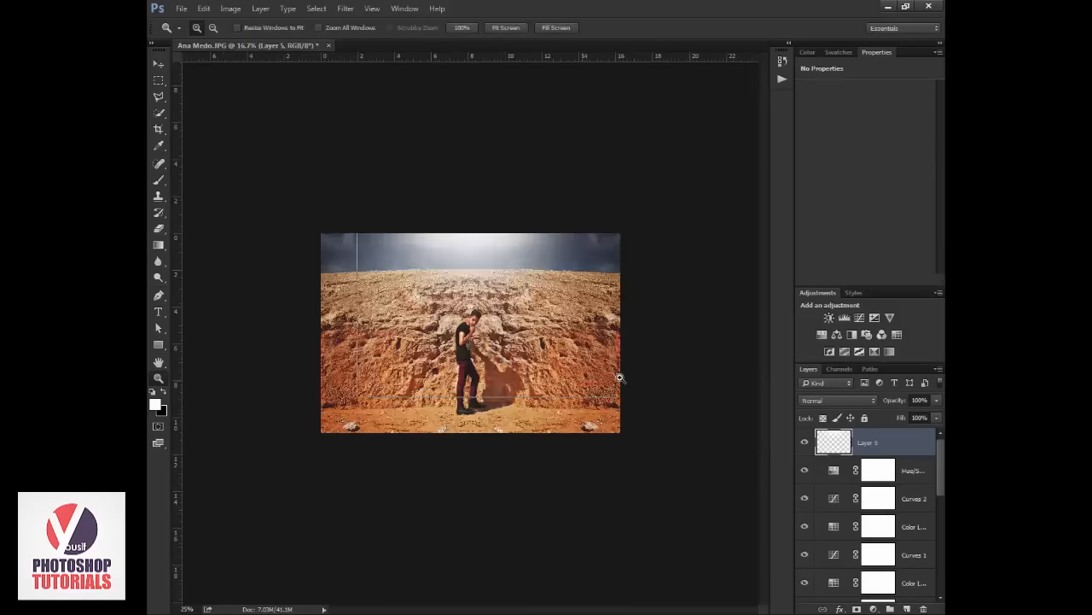
left_click_drag(915, 452, 905, 570)
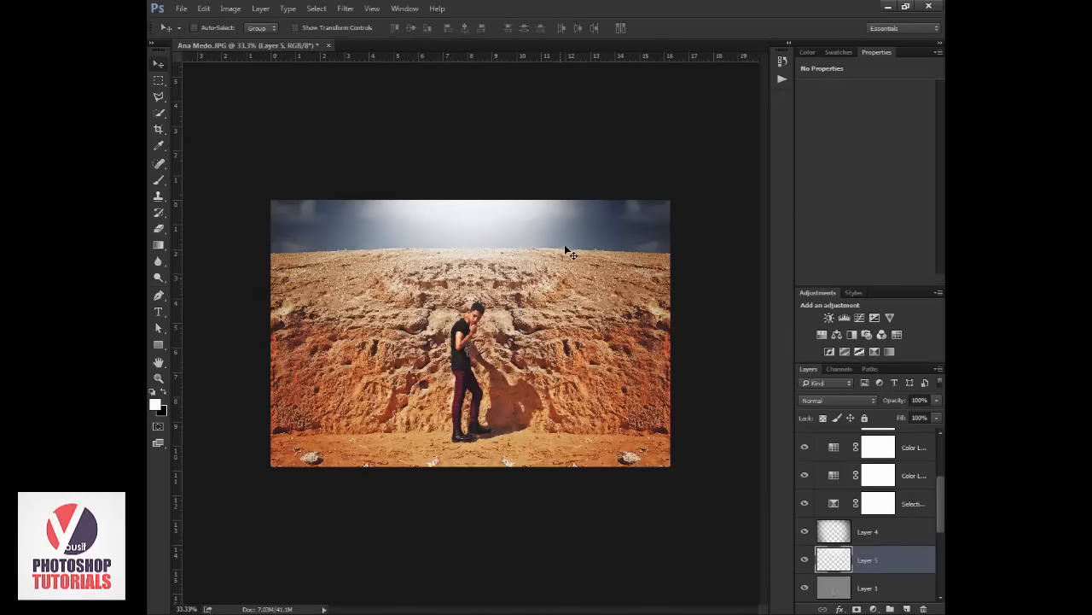
Scale the white glow with Free Transform to about 171.56% width and 162.97% height.
key("ctrl+t")
left_click_drag(676, 282, 790, 289)
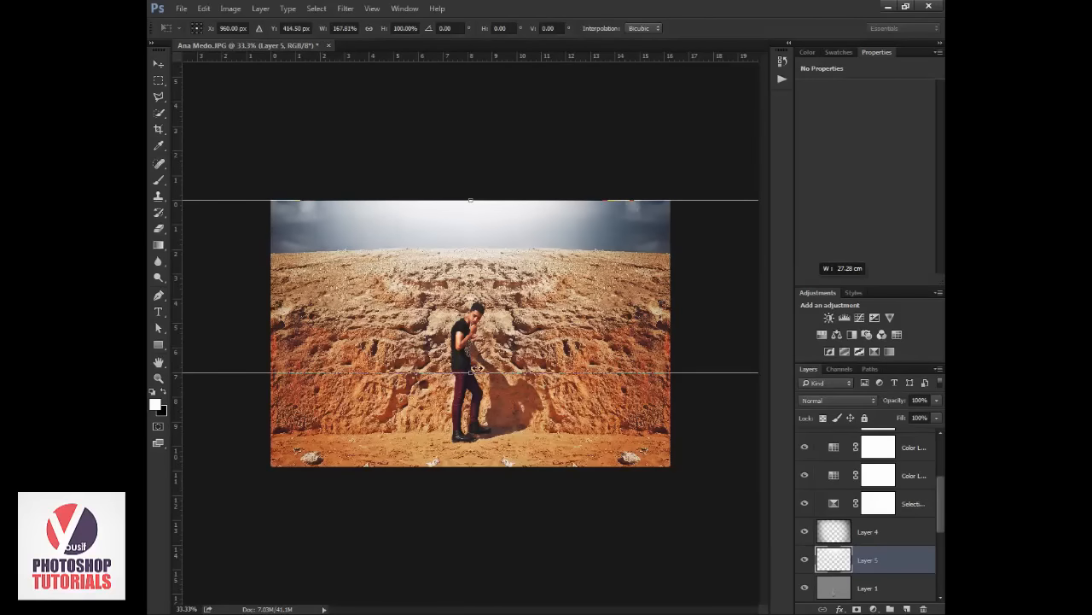
left_click_drag(471, 372, 475, 429)
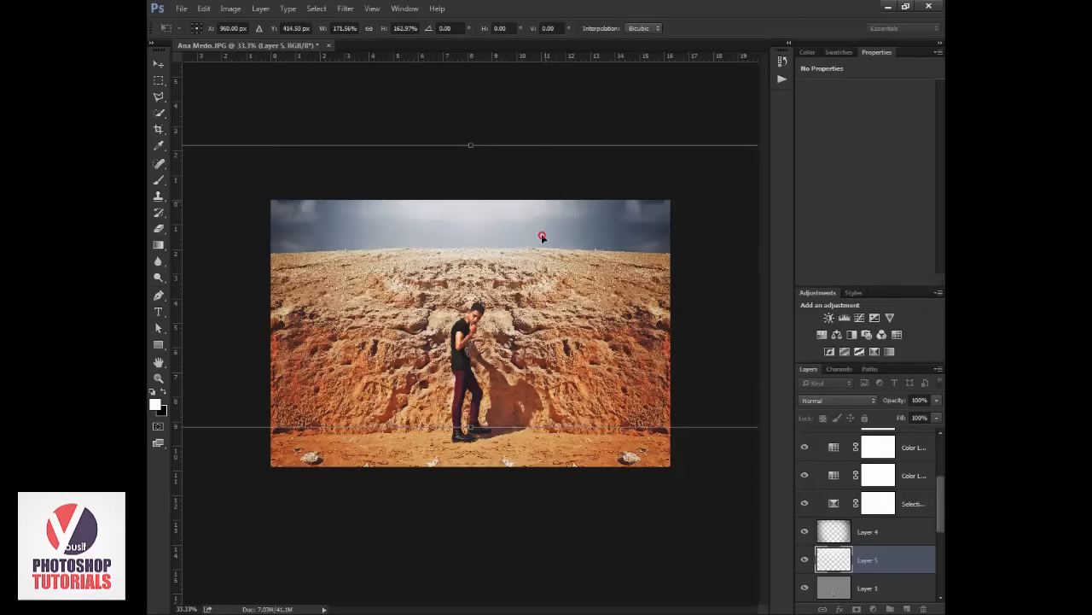
key("Return")
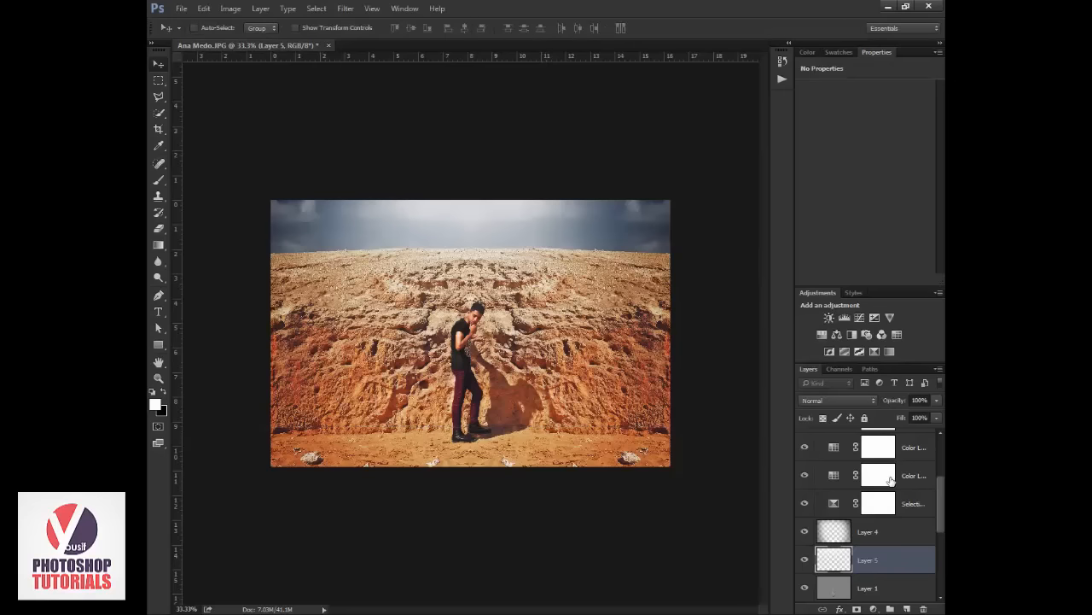
Toggle the visibility of Layer 6 repeatedly to compare the edited photo with the original background.
scroll(892, 482, "up", 3)
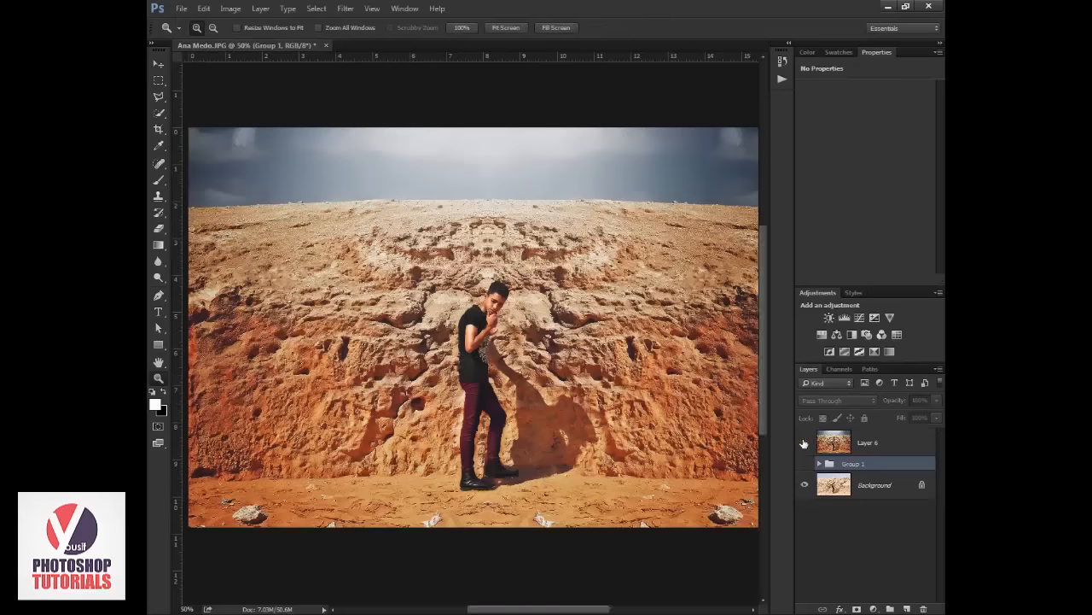
left_click(804, 443)
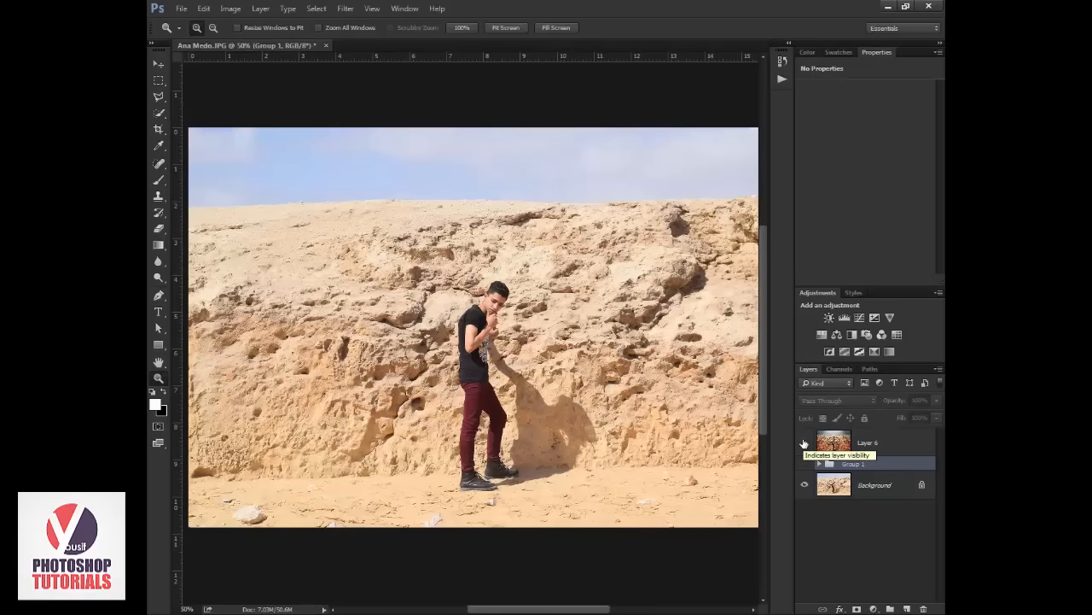
left_click(804, 443)
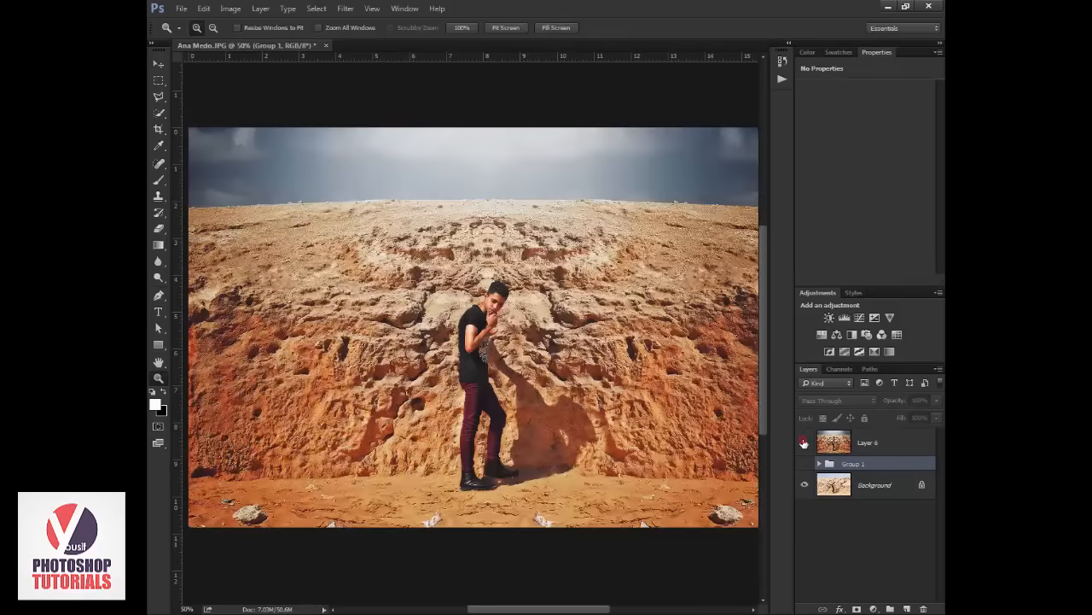
left_click(804, 443)
left_click(804, 443)
left_click(804, 443)
left_click(804, 443)
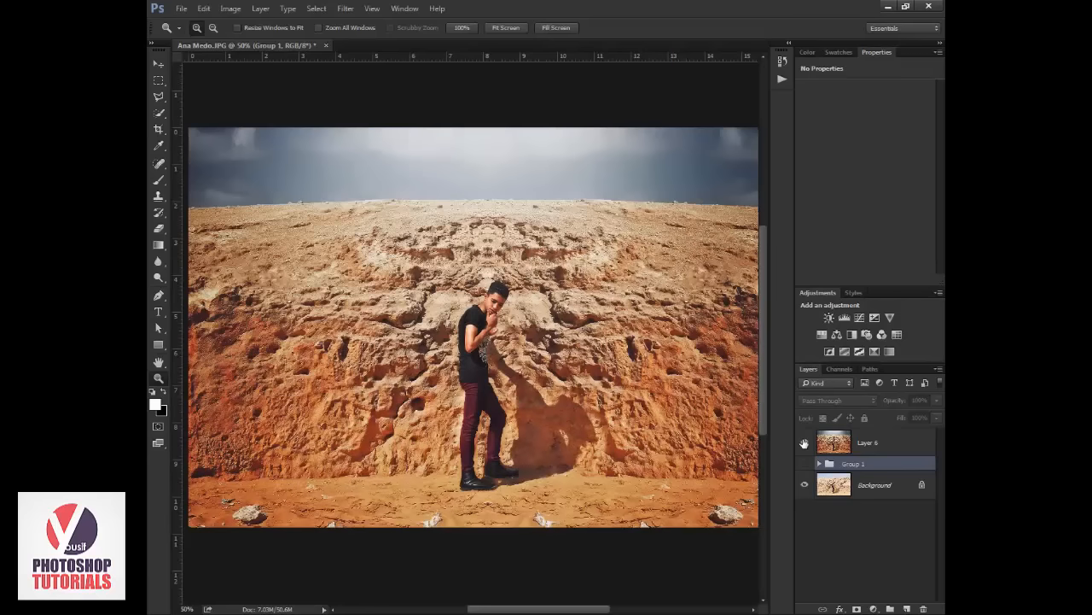